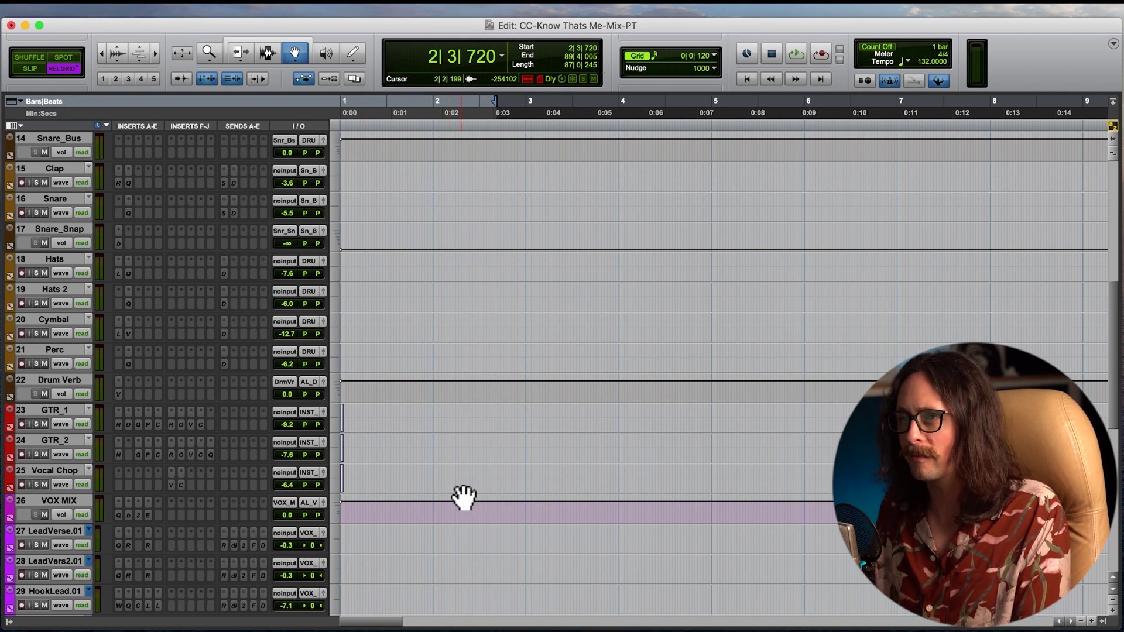
# Step: Review the mix template's master, drum, instrument and vocal tracks in the Edit and Mix windows
pyautogui.scroll(10, 307, 275)
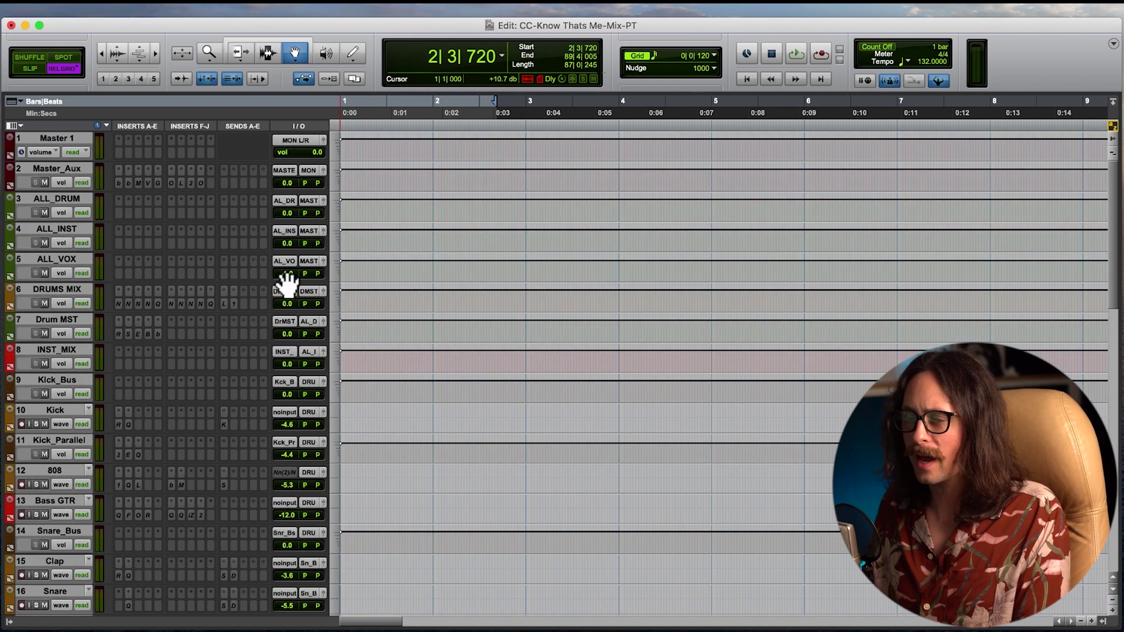
pyautogui.click(62, 169)
pyautogui.click(57, 200)
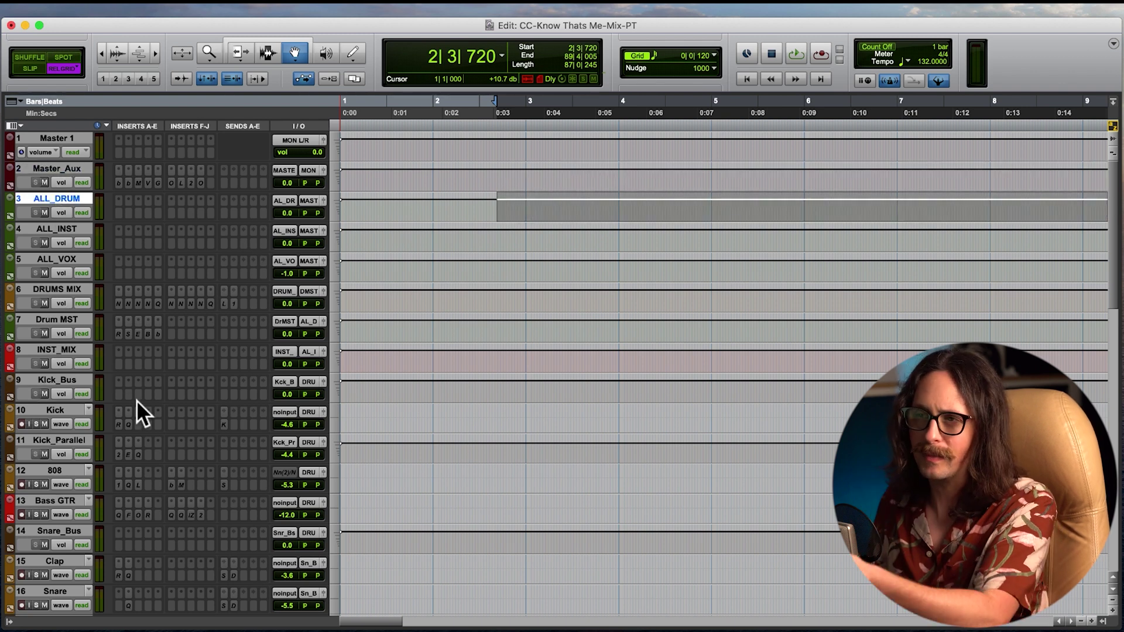
pyautogui.scroll(-10, 502, 327)
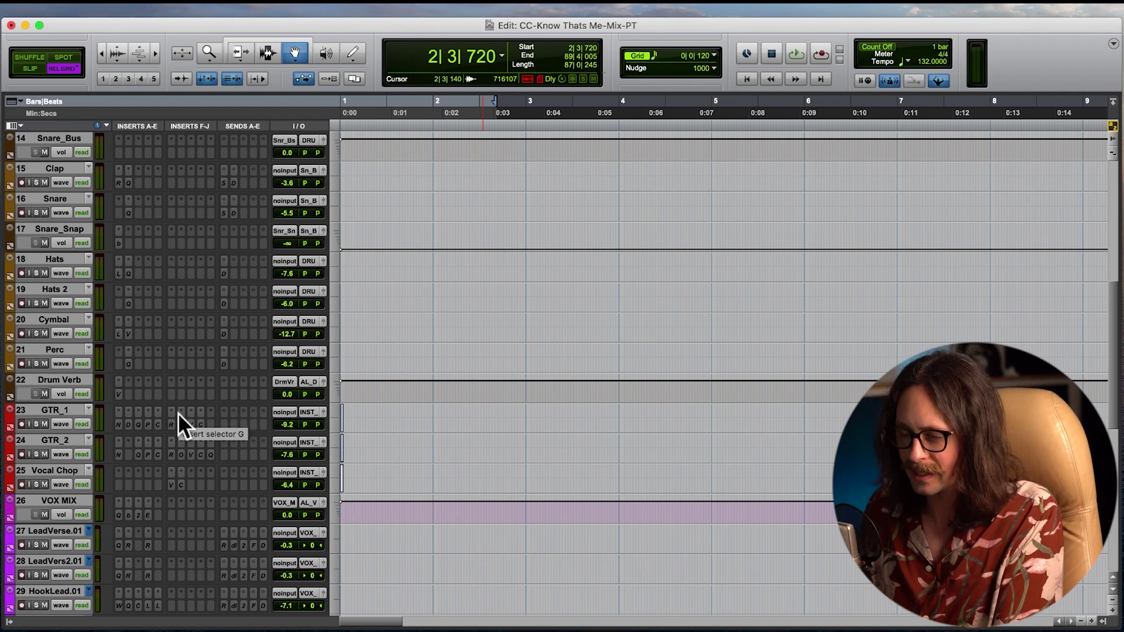
pyautogui.press('super+equal')
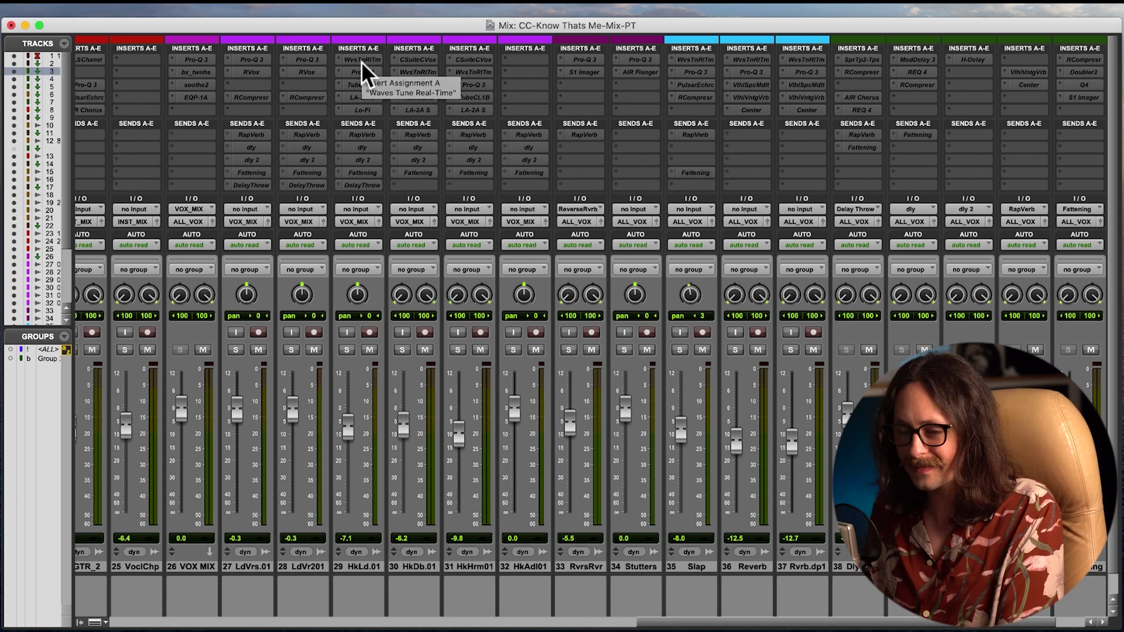
pyautogui.press('super+equal')
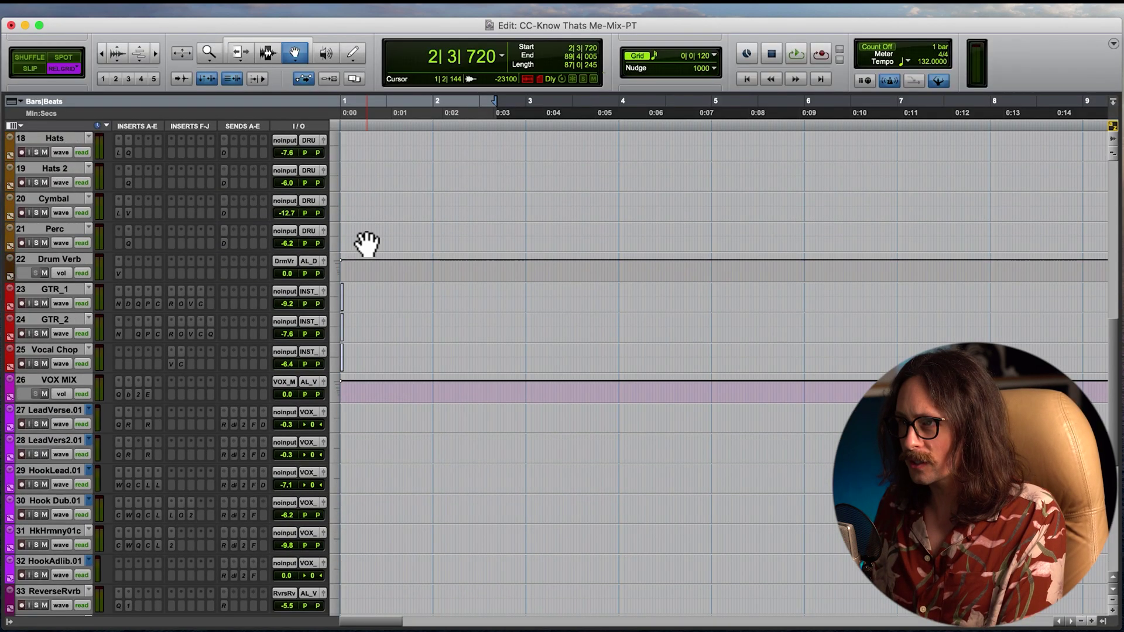
# Step: Delete the leftover short clips at the start of the GTR_1, GTR_2 and Vocal Chop tracks
pyautogui.click(349, 301)
pyautogui.press('t')
pyautogui.press('t')
pyautogui.press('t')
pyautogui.press('t')
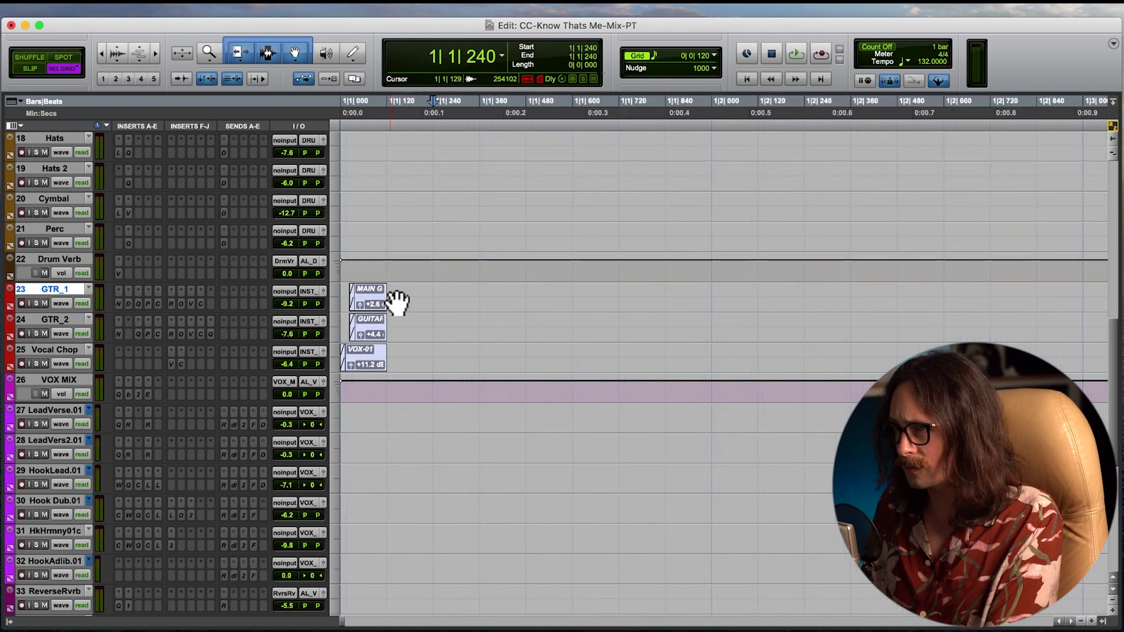
pyautogui.moveTo(422, 294); pyautogui.dragTo(324, 370)
pyautogui.press('Delete')
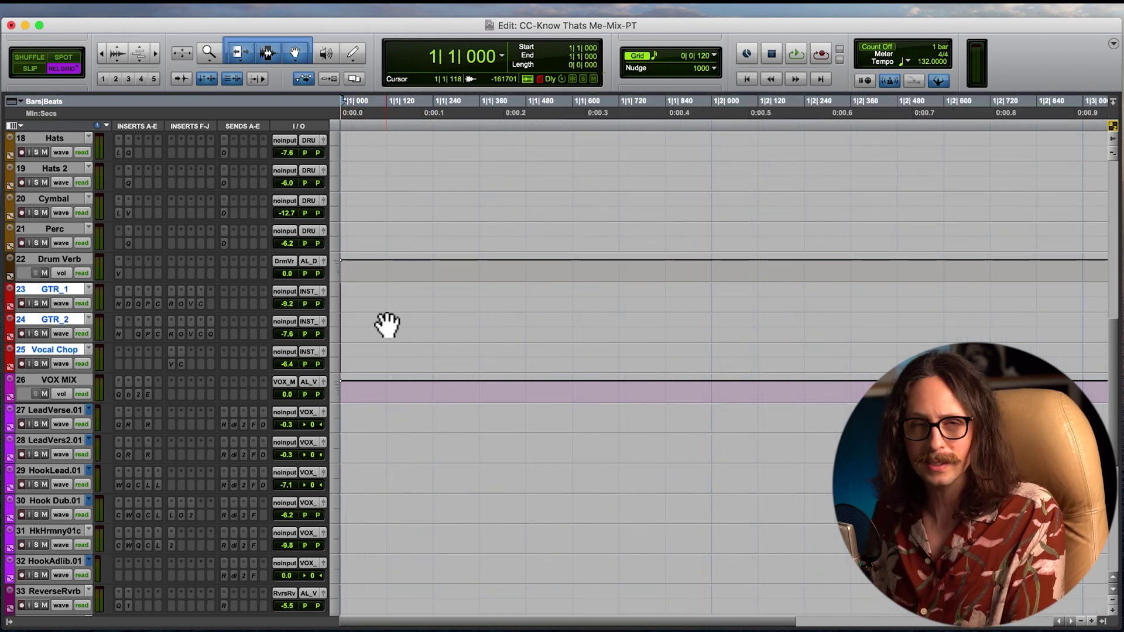
# Step: Import all the WAV files from the Know That's Me > Bounces > Dry Vocals folder in Finder into the Pro Tools session as new tracks
pyautogui.scroll(-10, 418, 313)
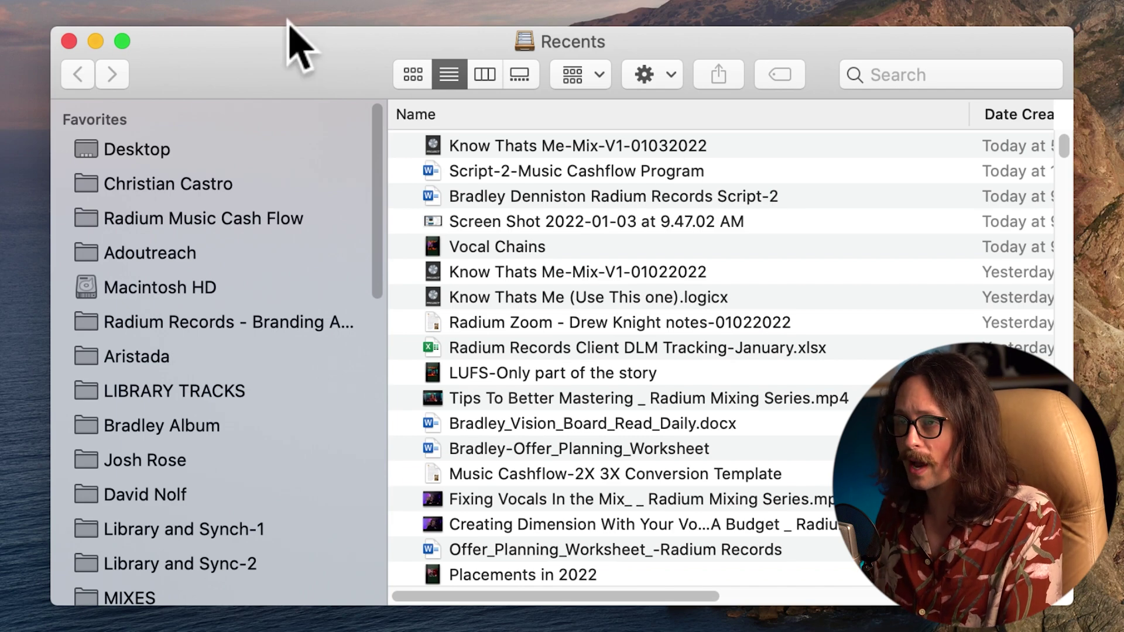
pyautogui.moveTo(219, 63); pyautogui.dragTo(218, 63)
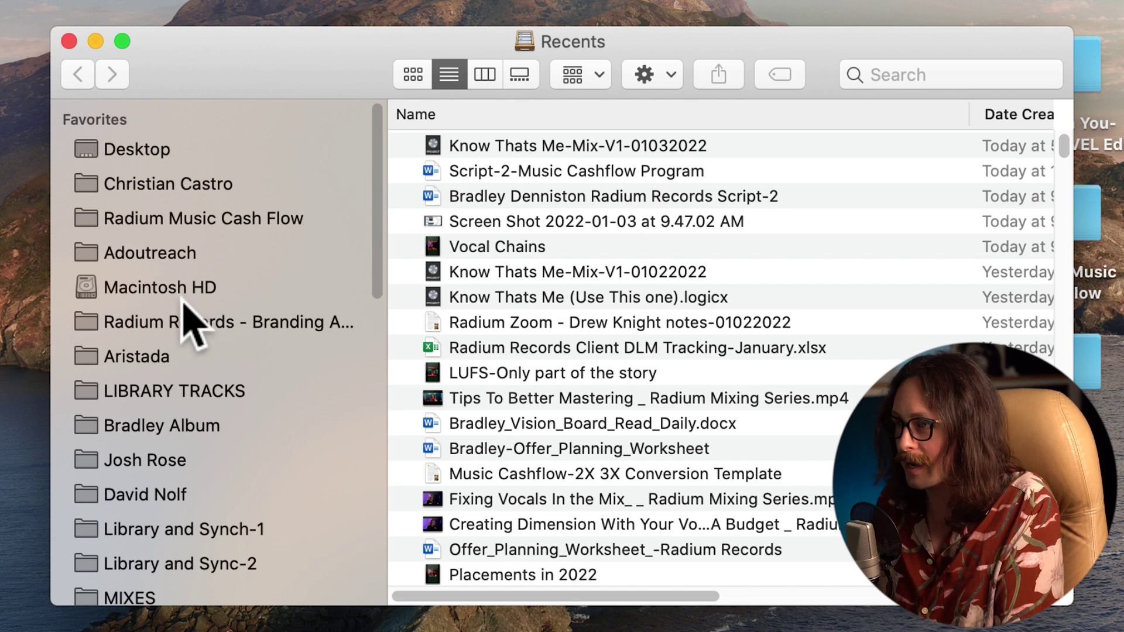
pyautogui.scroll(-10, 206, 447)
pyautogui.scroll(10, 208, 446)
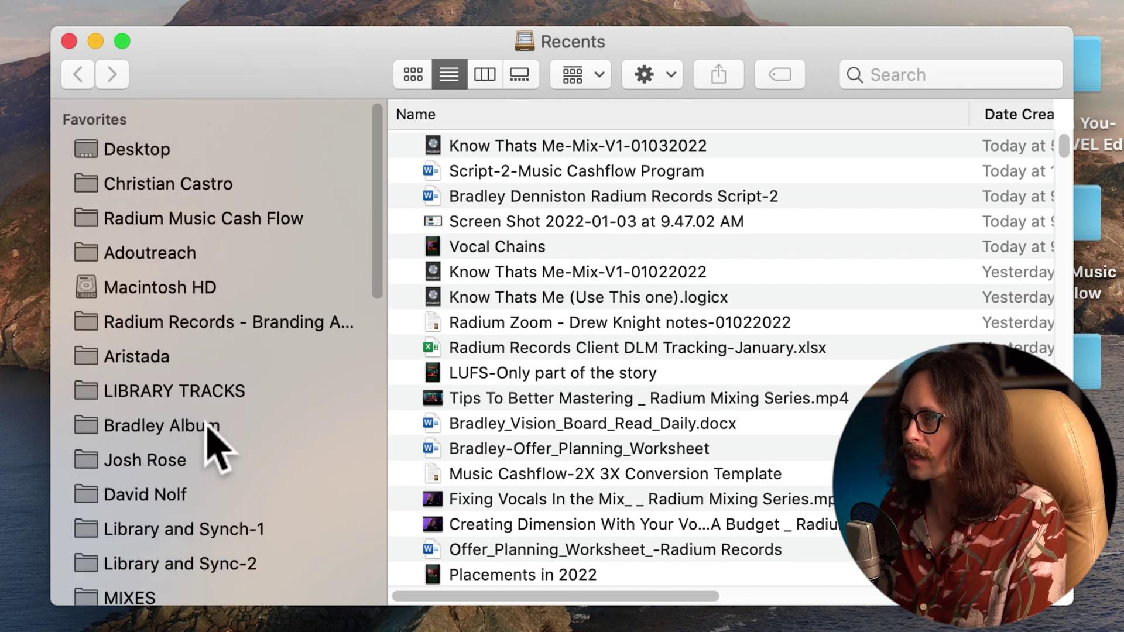
pyautogui.click(177, 183)
pyautogui.click(585, 203)
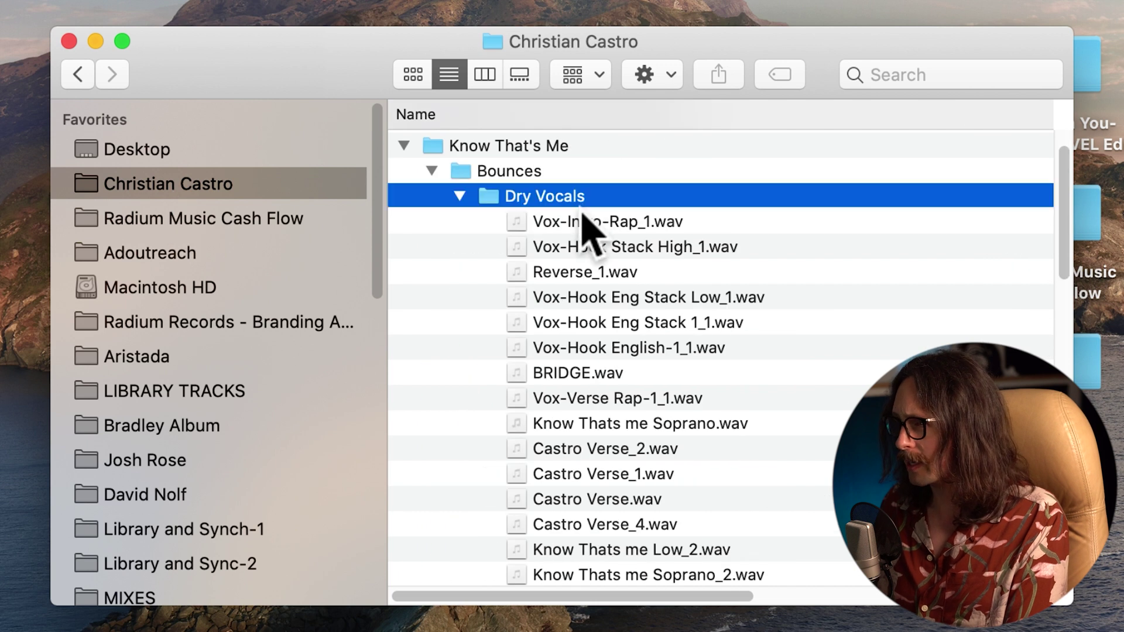
pyautogui.scroll(-15, 592, 223)
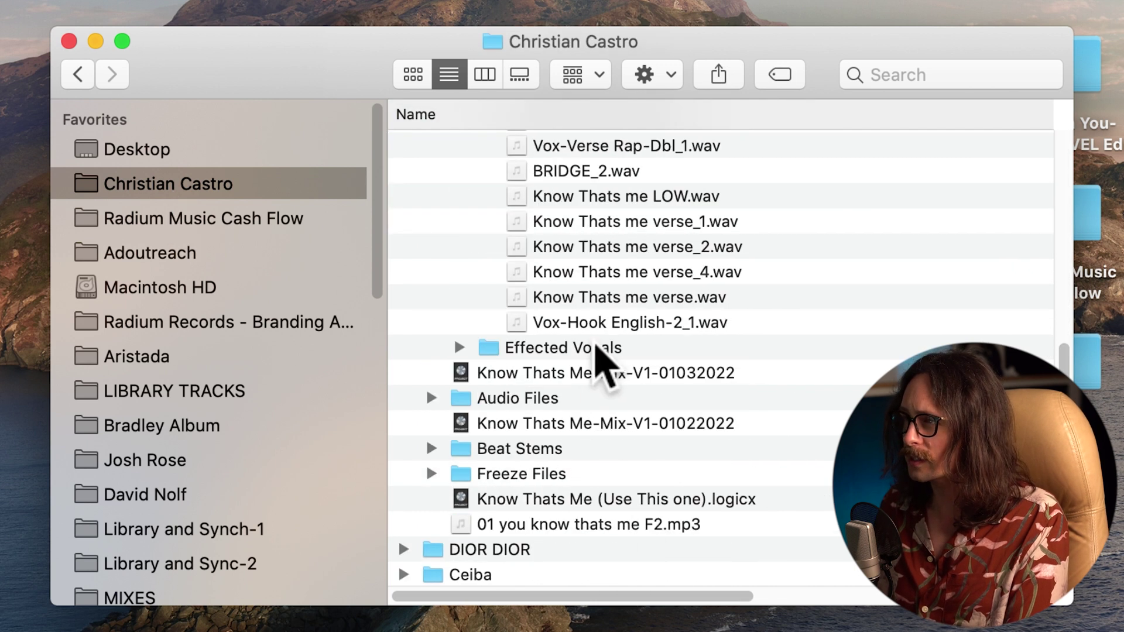
pyautogui.keyDown('shift'); pyautogui.click(603, 322); pyautogui.keyUp('shift')
pyautogui.moveTo(604, 322); pyautogui.dragTo(16, 631)
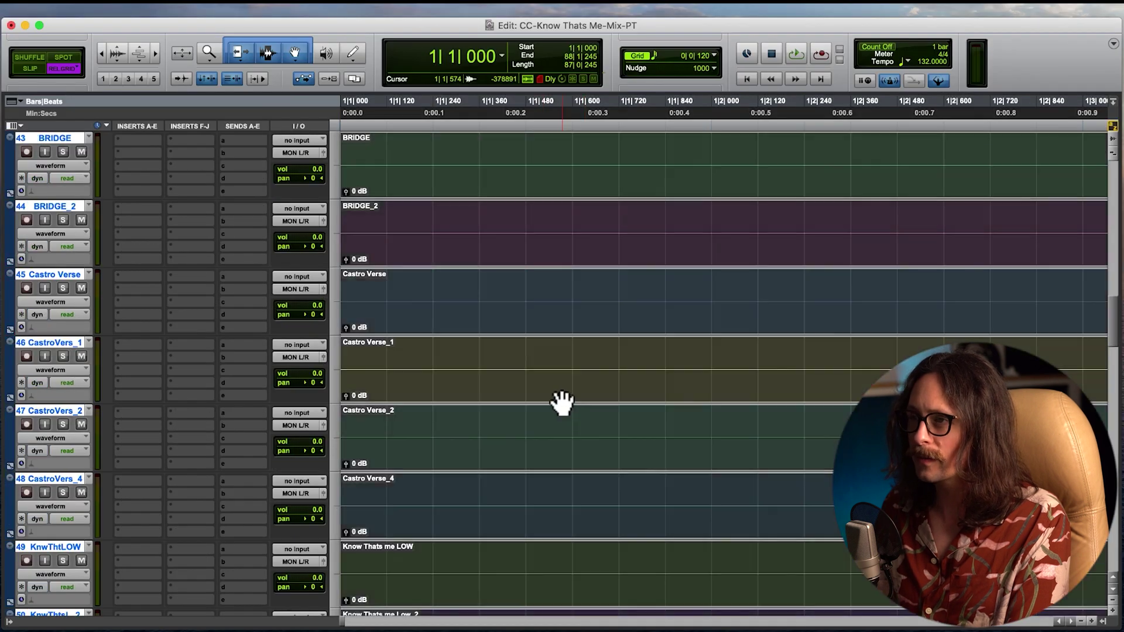
# Step: Examine the imported vocal tracks along the whole length of the song timeline
pyautogui.scroll(8, 650, 386)
pyautogui.scroll(-6, 650, 375)
pyautogui.scroll(4, 621, 347)
pyautogui.scroll(-6, 618, 346)
pyautogui.press('r')
pyautogui.press('r')
pyautogui.press('r')
pyautogui.press('r')
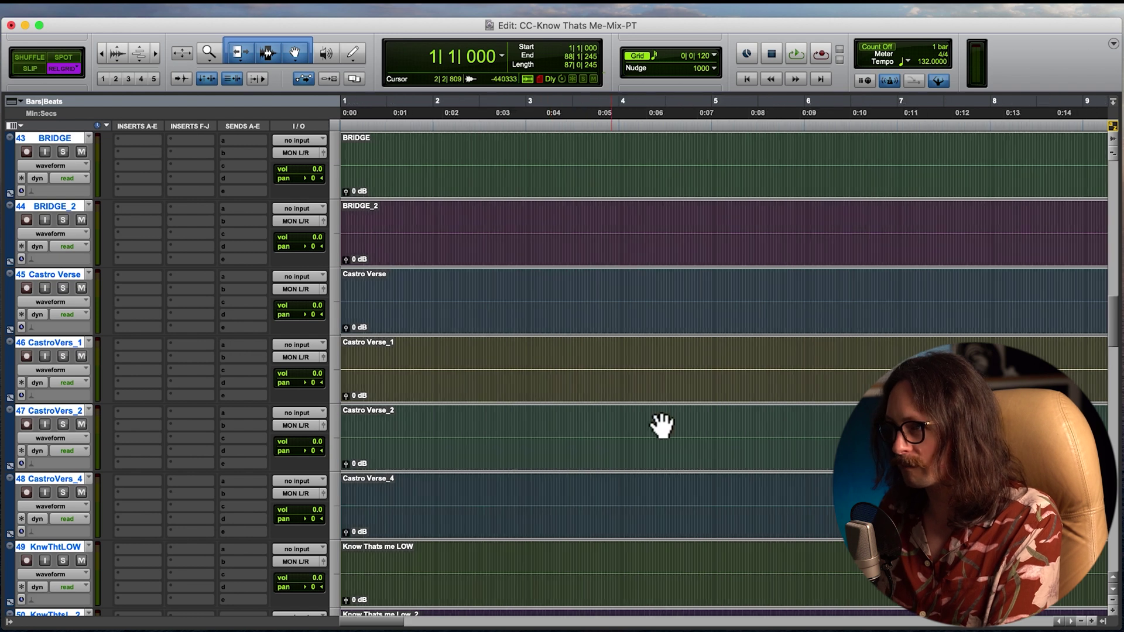
pyautogui.press('r')
pyautogui.press('r')
pyautogui.press('r')
pyautogui.press('r')
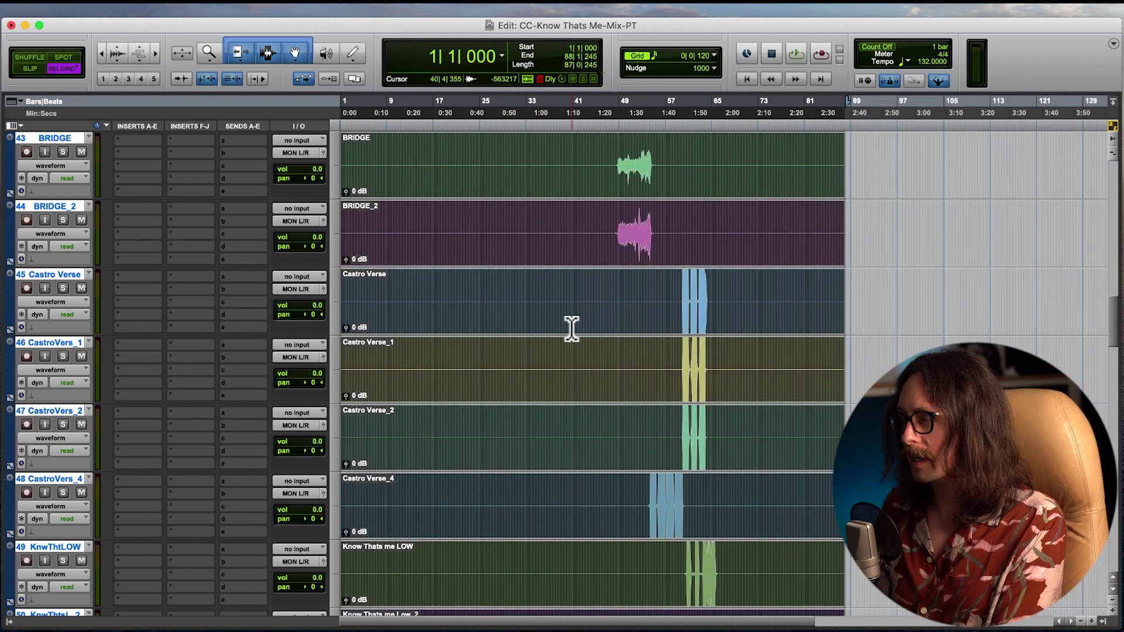
# Step: Move the Vox-Intro-Rap_1 and Vox-Rap Adlib_1 tracks to the start of the imported vocals, directly below the Fattening track
pyautogui.scroll(-15, 572, 329)
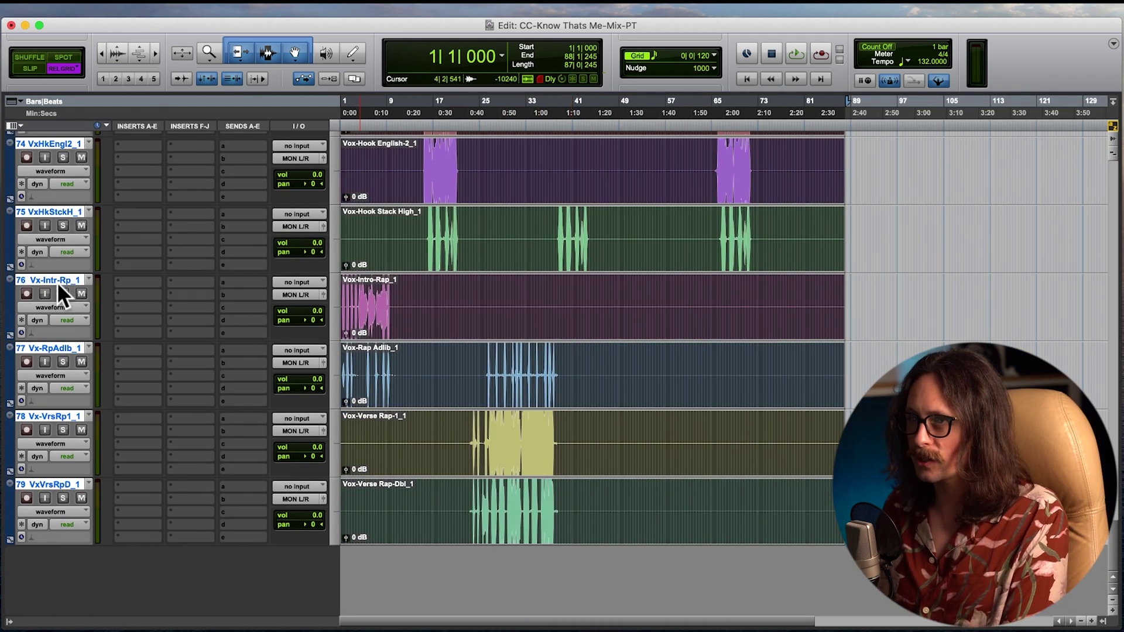
pyautogui.click(59, 348)
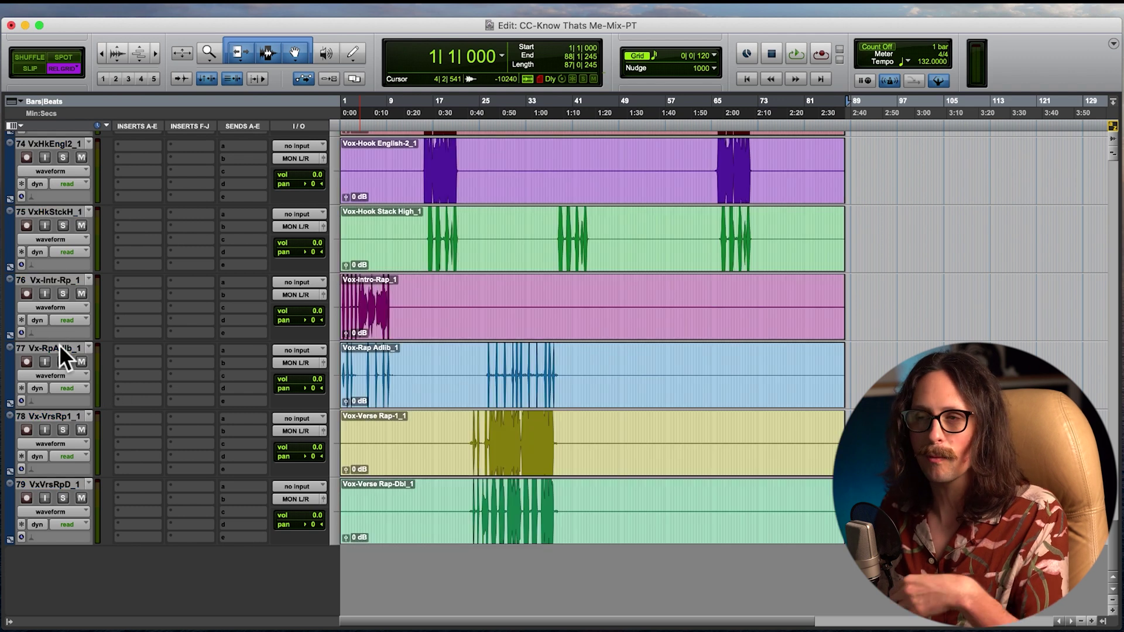
pyautogui.click(58, 345)
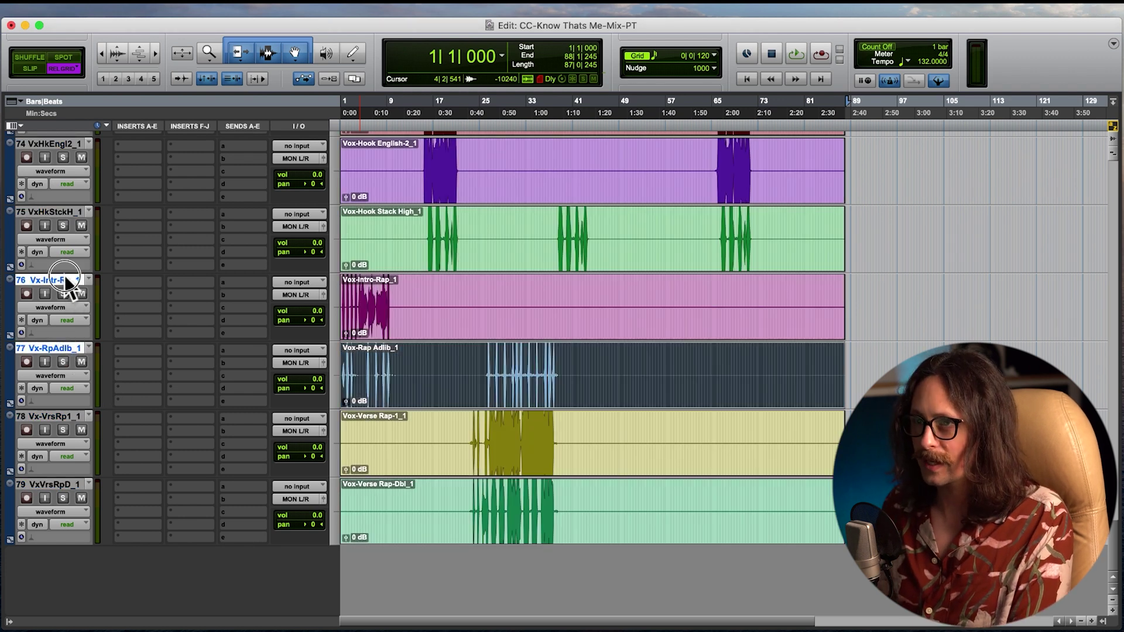
pyautogui.keyDown('shift'); pyautogui.click(65, 280); pyautogui.keyUp('shift')
pyautogui.scroll(3, 437, 371)
pyautogui.scroll(-3, 371, 439)
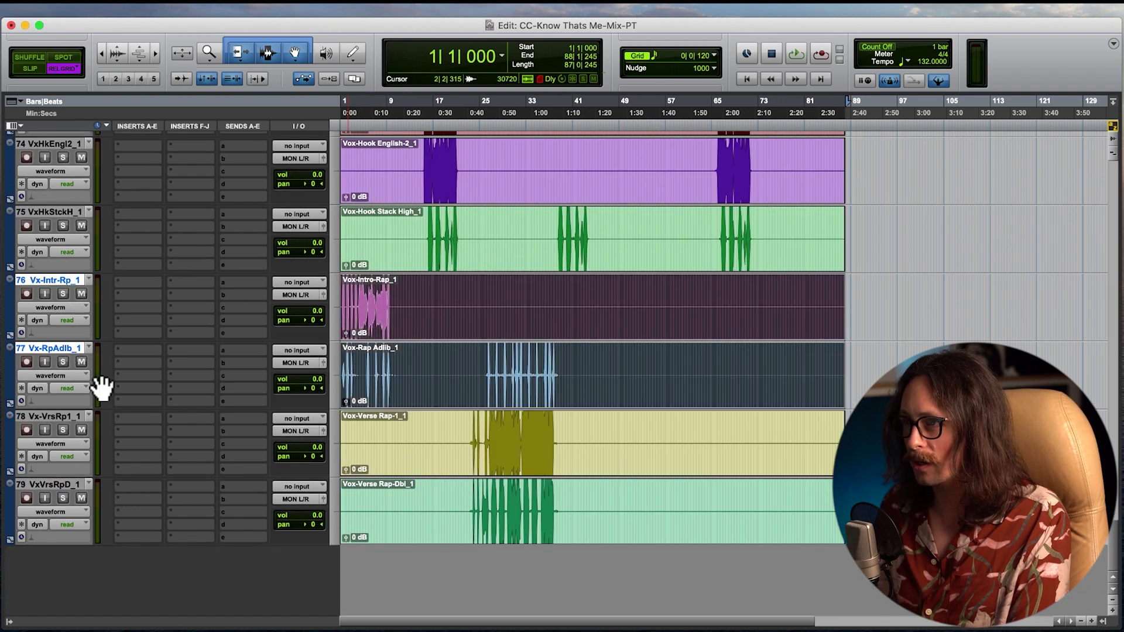
pyautogui.moveTo(50, 280); pyautogui.dragTo(42, 465)
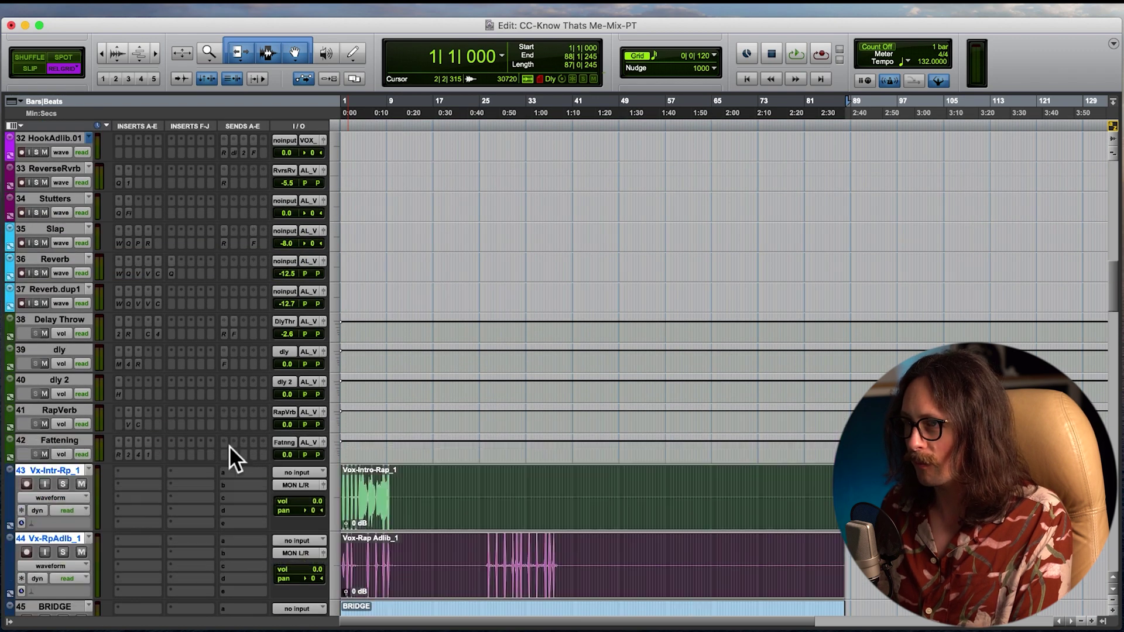
# Step: Reduce the height of all tracks so that many more of them fit in the Edit window
pyautogui.scroll(-3, 367, 475)
pyautogui.hotkey('ctrl', 'Up')
pyautogui.hotkey('ctrl', 'Up')
pyautogui.hotkey('ctrl', 'Down')
pyautogui.hotkey('ctrl', 'Down')
pyautogui.hotkey('ctrl', 'Down')
pyautogui.hotkey('ctrl', 'Down')
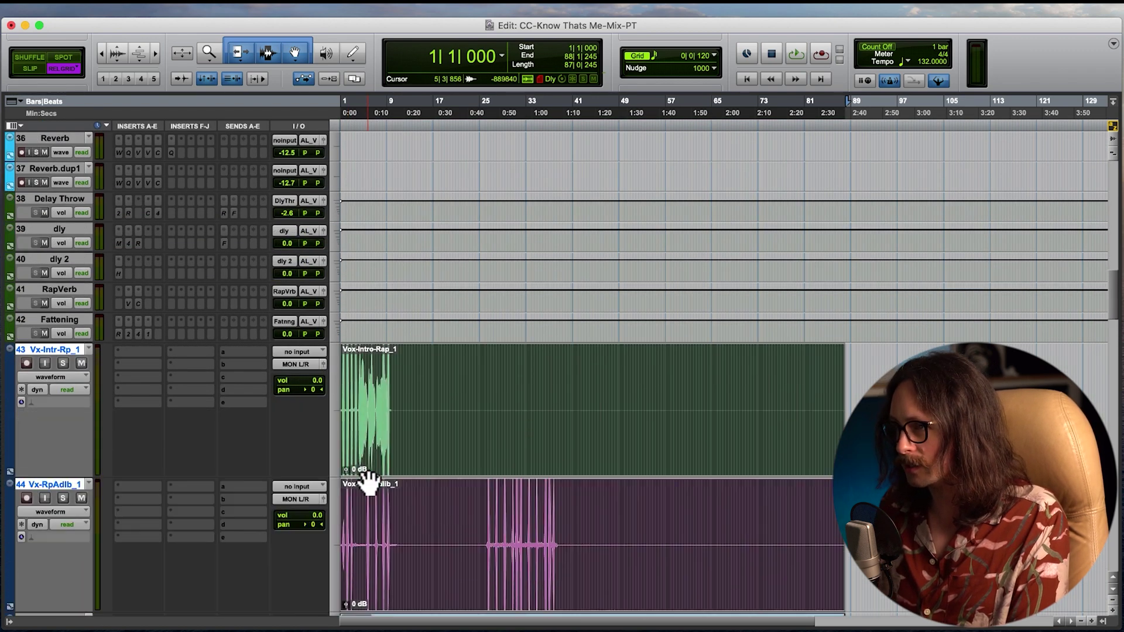
pyautogui.scroll(-10, 369, 476)
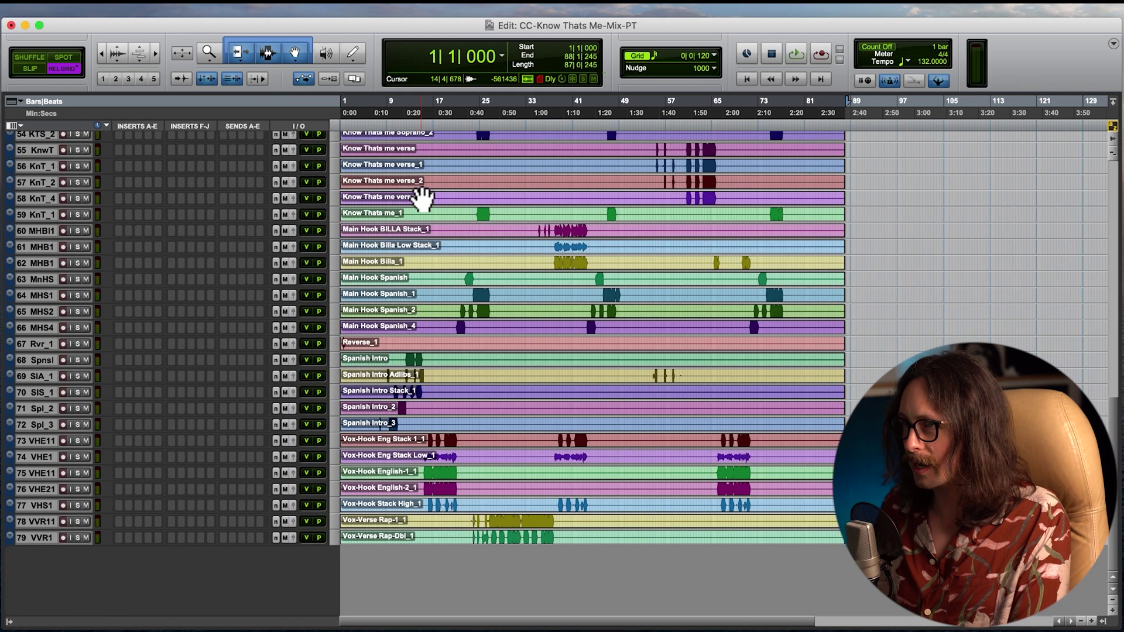
# Step: Select the five Spanish Intro tracks and move them directly below the Vox-Rap Adlib_1 track
pyautogui.click(374, 425)
pyautogui.keyDown('shift'); pyautogui.click(41, 408); pyautogui.keyUp('shift')
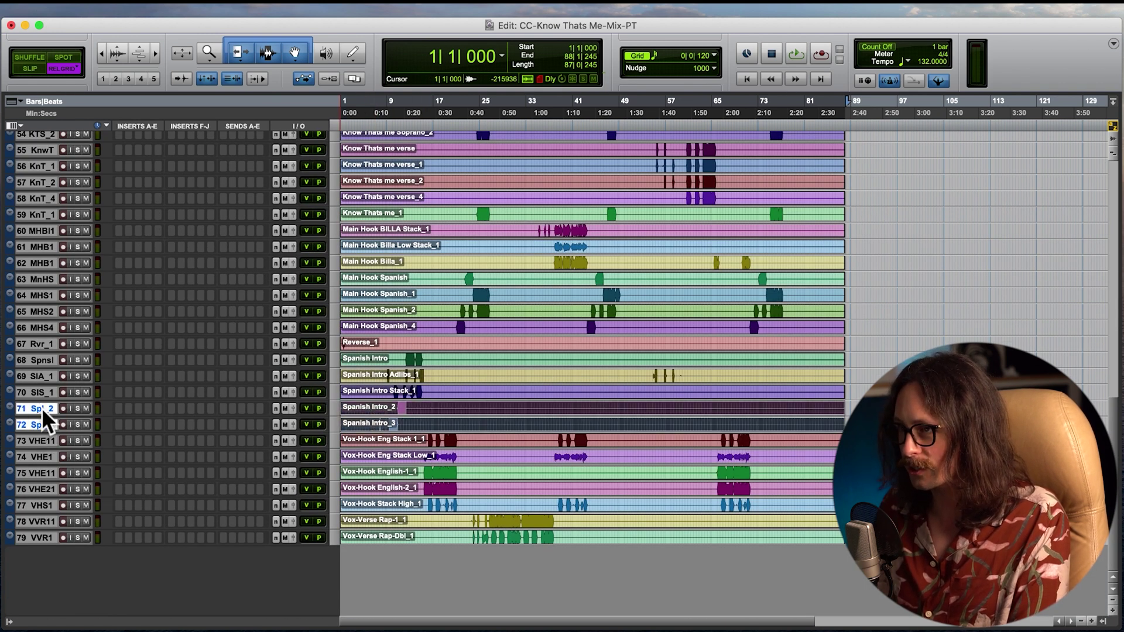
pyautogui.keyDown('shift'); pyautogui.click(36, 376); pyautogui.keyUp('shift')
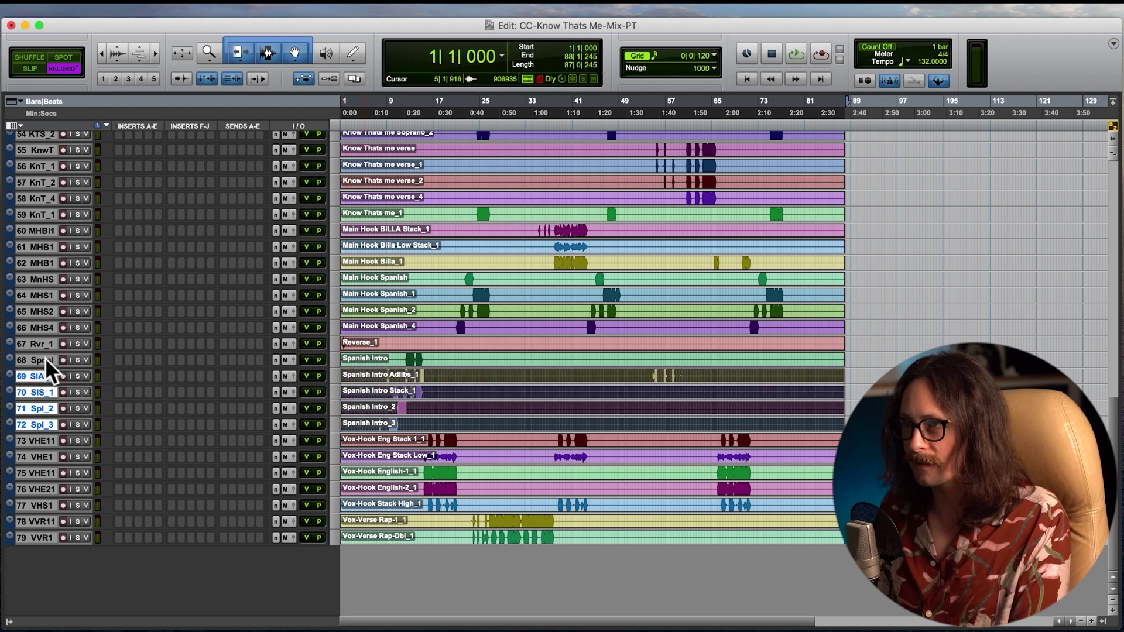
pyautogui.keyDown('shift'); pyautogui.click(45, 360); pyautogui.keyUp('shift')
pyautogui.moveTo(44, 360); pyautogui.dragTo(37, 315)
# Step: Select the five Vox-Hook tracks, from Eng Stack 1_1 to Stack High_1, and move them directly below the Spanish Intro tracks
pyautogui.scroll(-3, 480, 355)
pyautogui.scroll(-7, 481, 356)
pyautogui.scroll(-7, 507, 465)
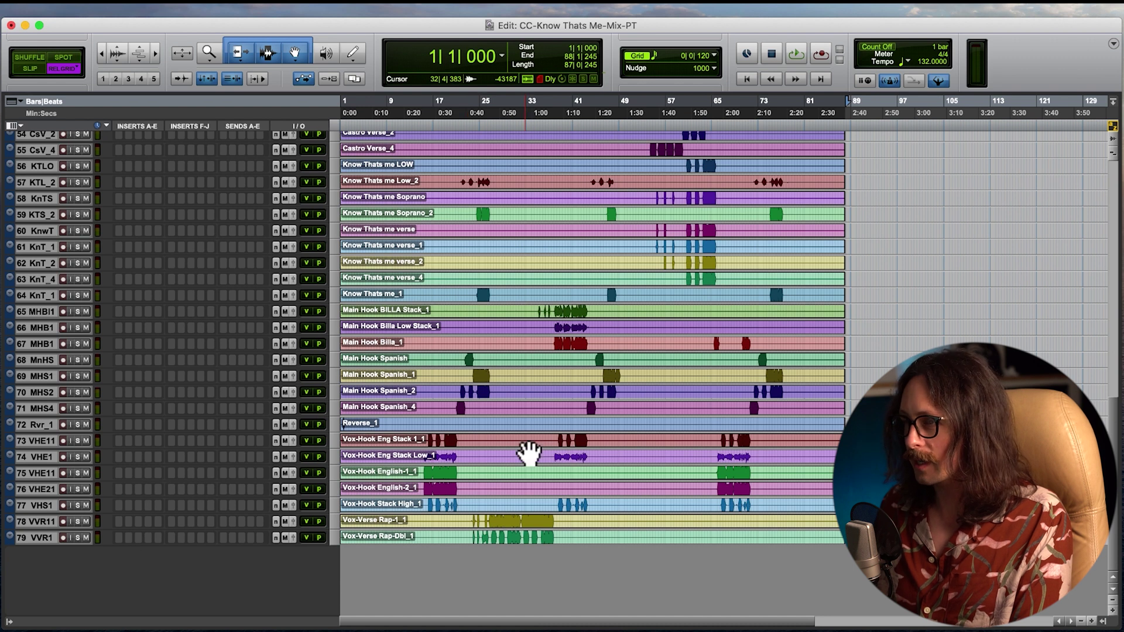
pyautogui.scroll(9, 484, 414)
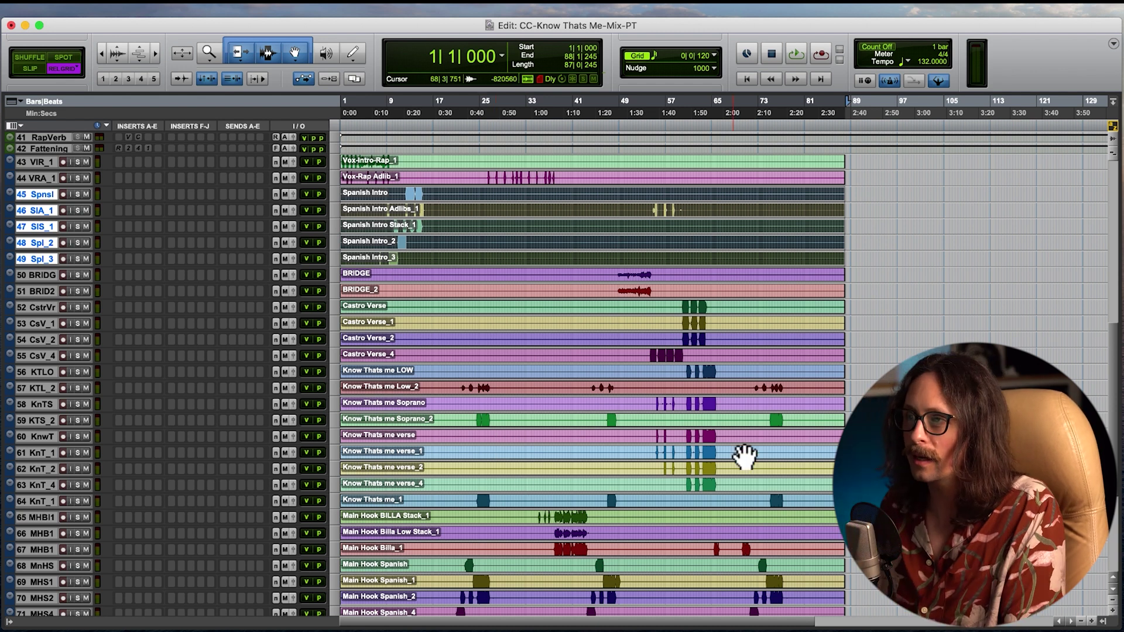
pyautogui.scroll(-7, 672, 338)
pyautogui.click(36, 495)
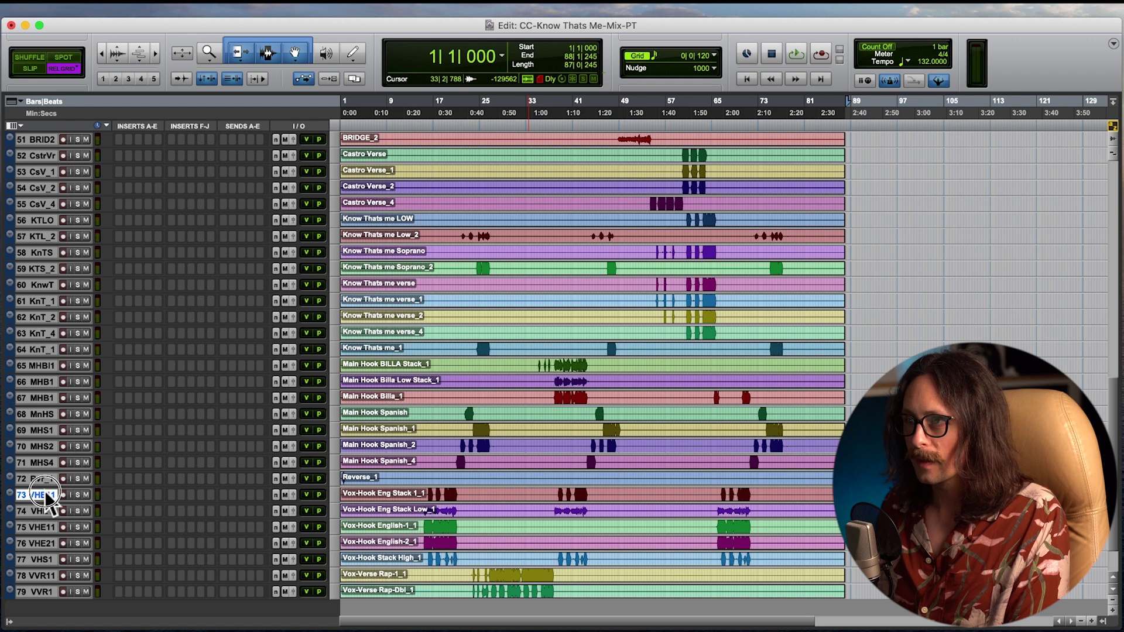
pyautogui.keyDown('shift'); pyautogui.click(36, 560); pyautogui.keyUp('shift')
pyautogui.moveTo(34, 501); pyautogui.dragTo(30, 316)
# Step: Select the full-length clips on all the imported vocal tracks, from Vox-Intro-Rap_1 down to Vox-Verse Rap-Dbl_1
pyautogui.scroll(4, 515, 283)
pyautogui.scroll(4, 217, 289)
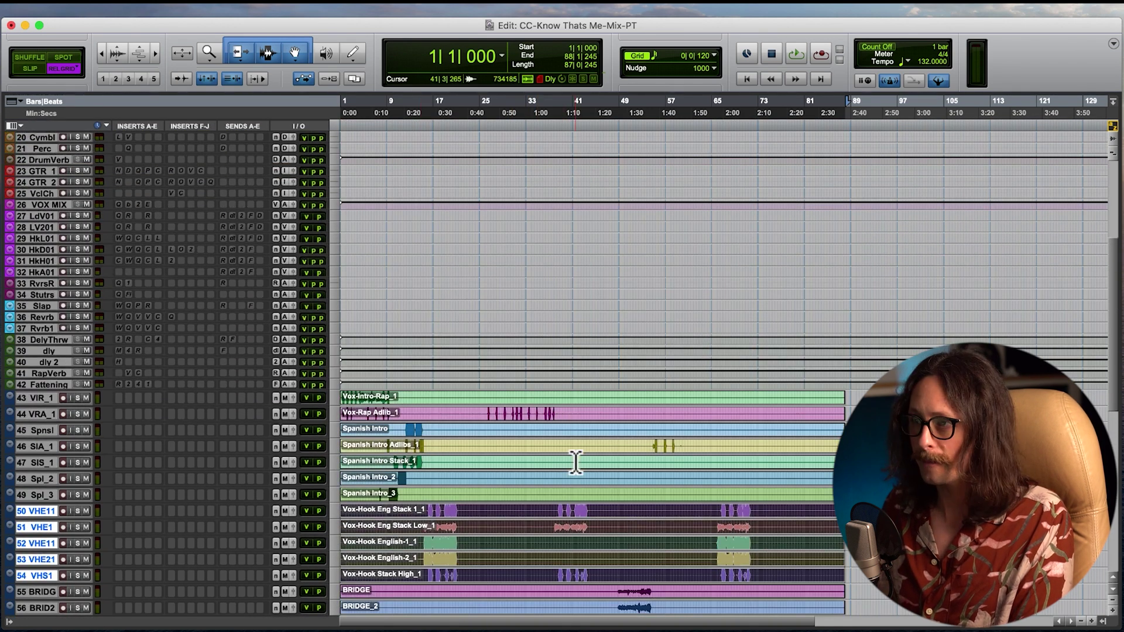
pyautogui.scroll(-6, 578, 454)
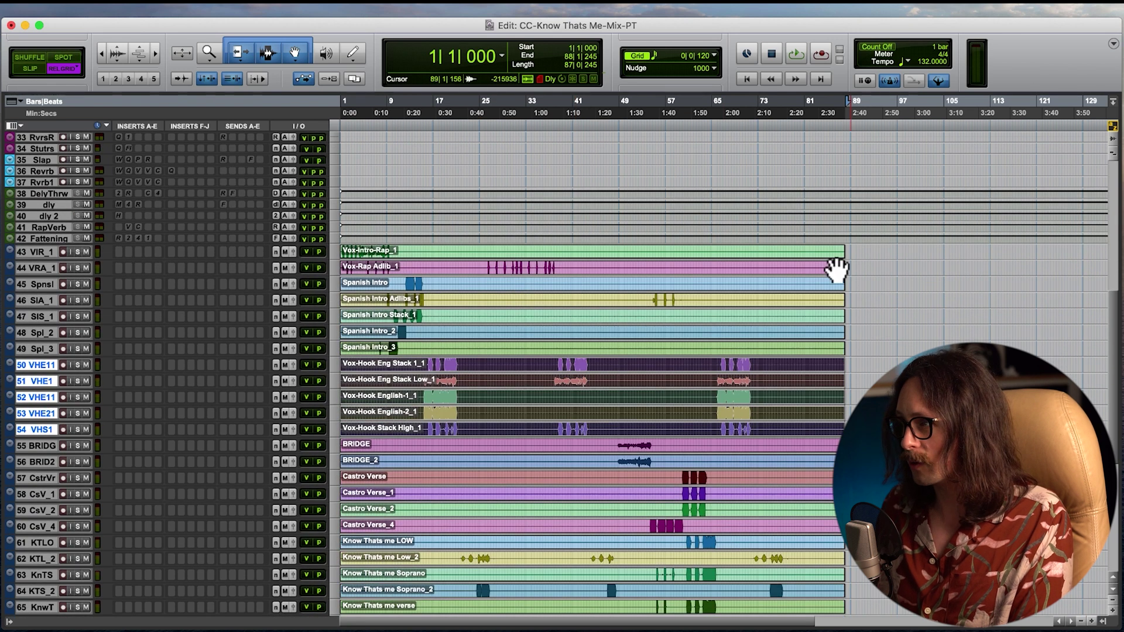
pyautogui.click(822, 251)
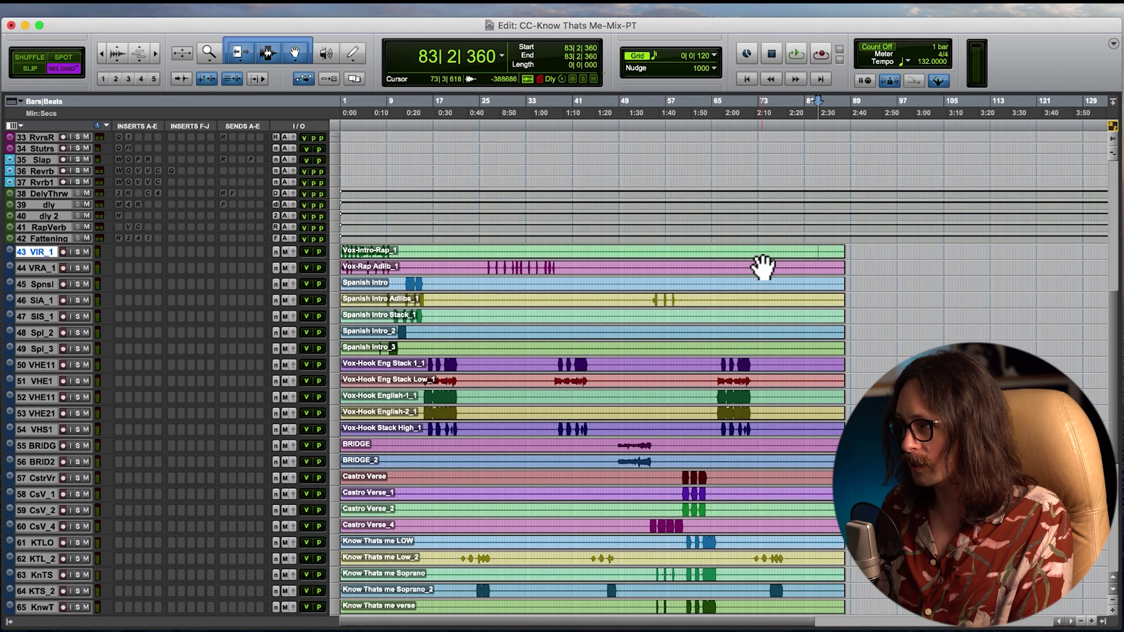
pyautogui.click(762, 255)
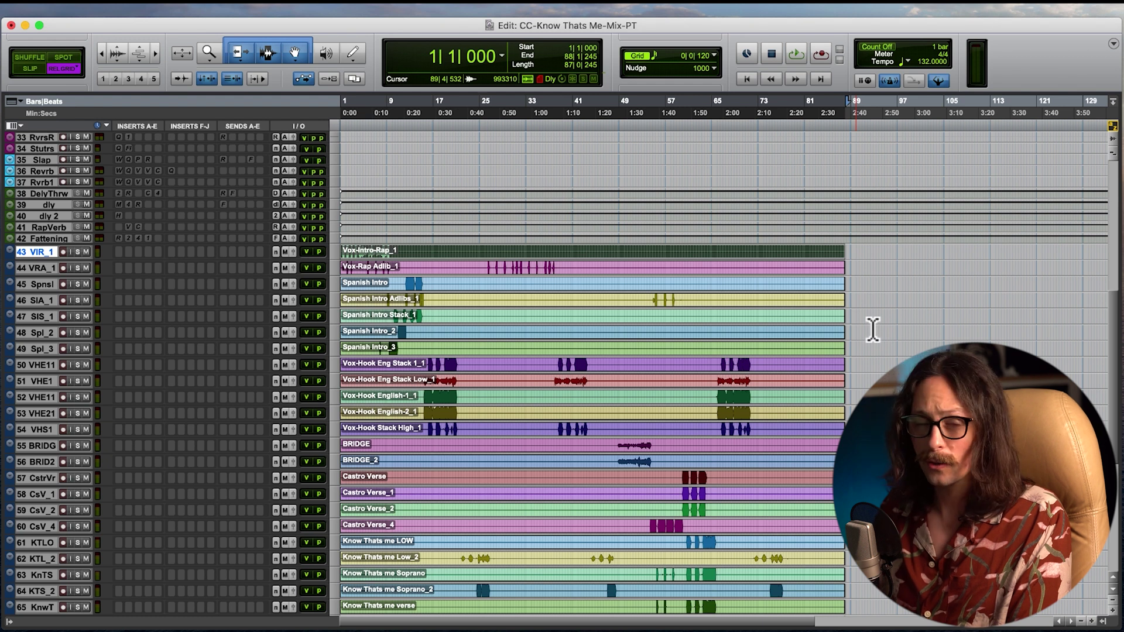
pyautogui.hotkey('shift', ';')
pyautogui.hotkey('shift', ';')
pyautogui.hotkey('shift', ';')
pyautogui.hotkey('shift', ';')
pyautogui.hotkey('shift', ';')
pyautogui.hotkey('shift', ';')
pyautogui.hotkey('shift', ';')
pyautogui.hotkey('shift', ';')
pyautogui.hotkey('shift', ';')
pyautogui.hotkey('shift', ';')
pyautogui.hotkey('shift', ';')
pyautogui.hotkey('shift', ';')
pyautogui.hotkey('shift', ';')
pyautogui.hotkey('shift', ';')
pyautogui.hotkey('shift', ';')
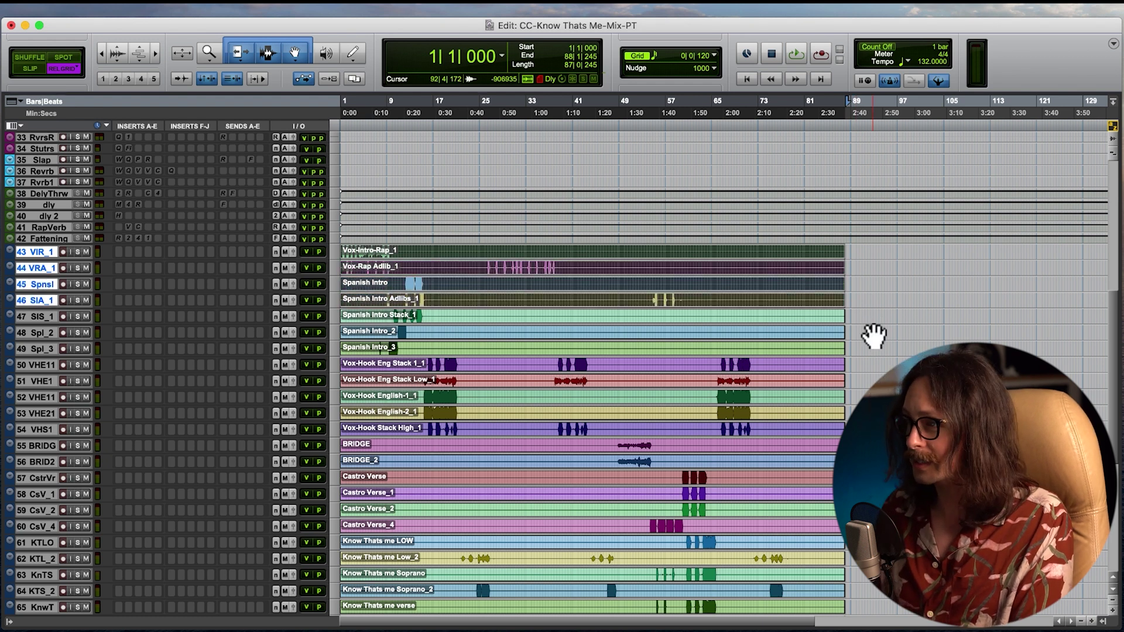
pyautogui.hotkey('shift', ';')
pyautogui.hotkey('shift', ';')
pyautogui.hotkey('shift', ';')
pyautogui.hotkey('shift', ';')
pyautogui.hotkey('shift', ';')
pyautogui.hotkey('shift', ';')
pyautogui.hotkey('shift', ';')
pyautogui.hotkey('shift', ';')
pyautogui.hotkey('shift', ';')
pyautogui.hotkey('shift', ';')
pyautogui.hotkey('shift', ';')
pyautogui.hotkey('shift', ';')
pyautogui.hotkey('shift', ';')
pyautogui.hotkey('shift', ';')
pyautogui.hotkey('shift', ';')
pyautogui.hotkey('shift', ';')
pyautogui.hotkey('shift', ';')
pyautogui.hotkey('shift', ';')
pyautogui.hotkey('shift', ';')
pyautogui.hotkey('shift', ';')
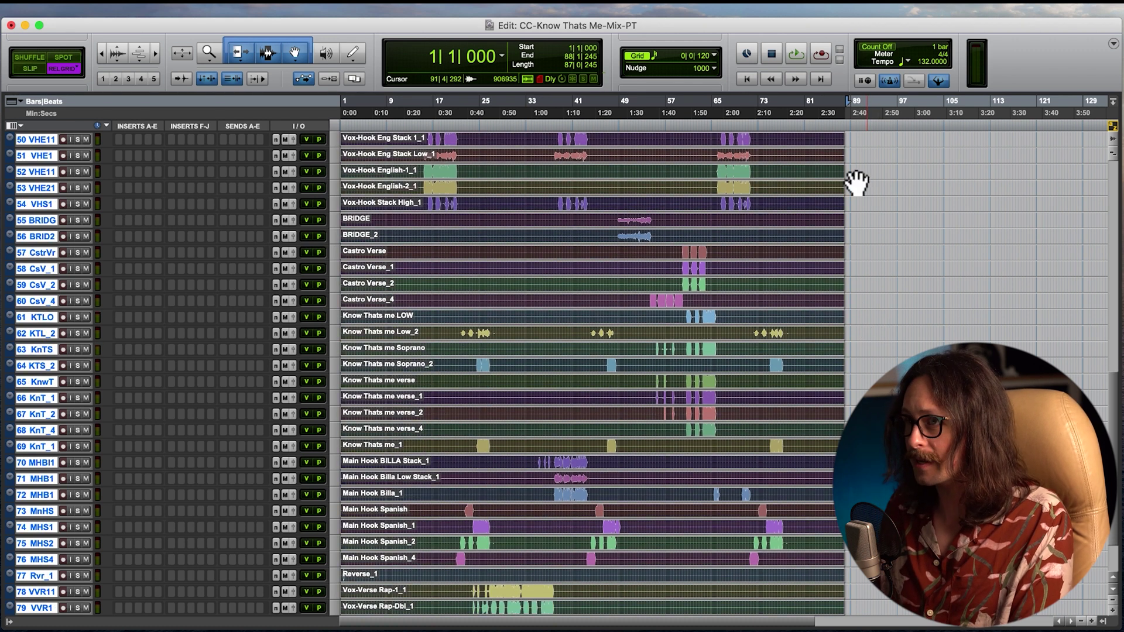
# Step: Open the Color Palette and color the selected clips on all the imported vocal tracks bright green
pyautogui.click(509, 7)
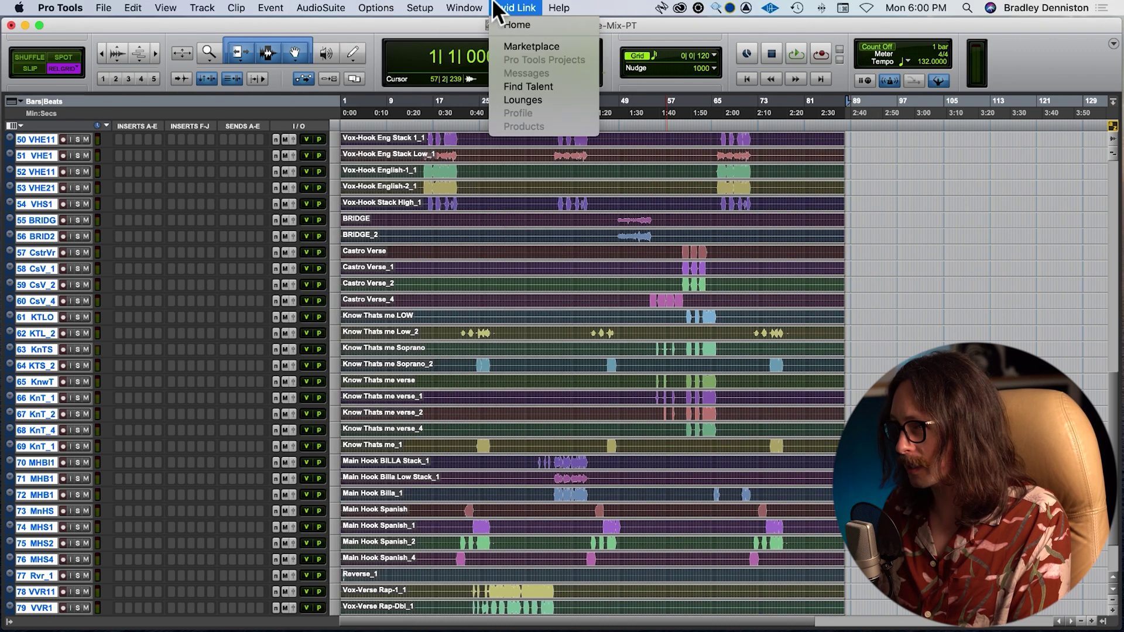
pyautogui.moveTo(475, 13)
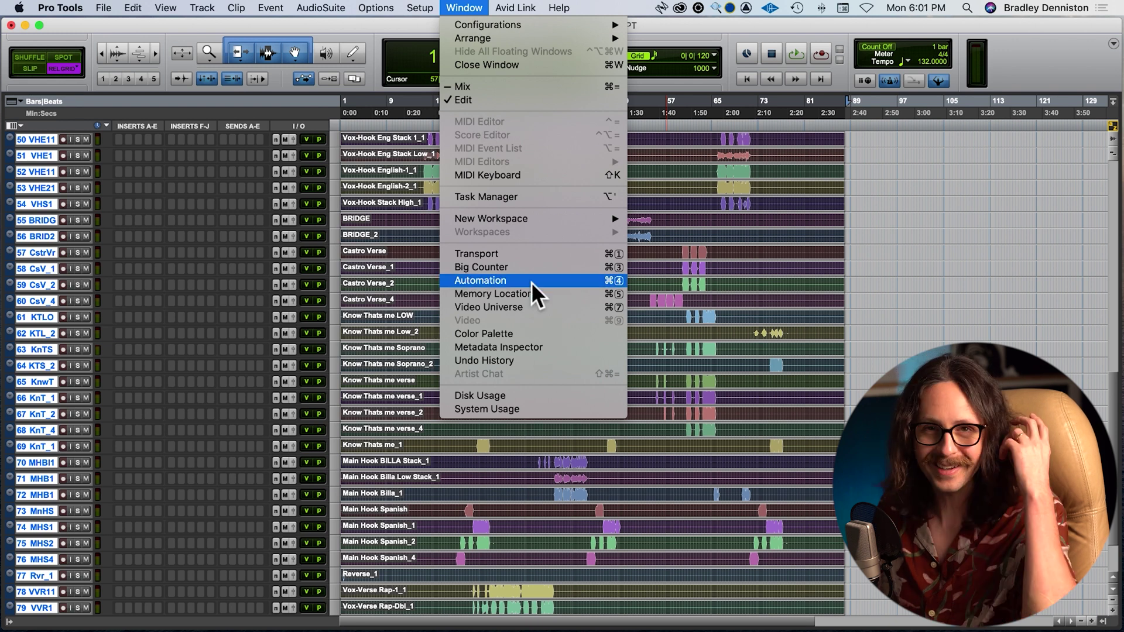
pyautogui.click(536, 335)
pyautogui.moveTo(876, 529); pyautogui.dragTo(733, 300)
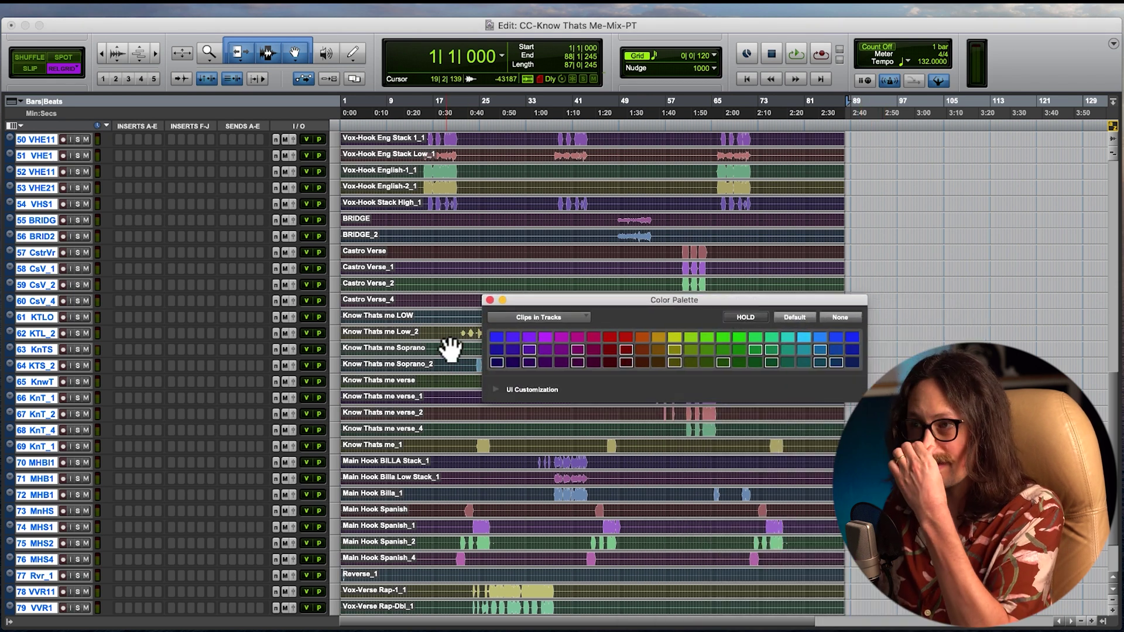
pyautogui.scroll(15, 413, 337)
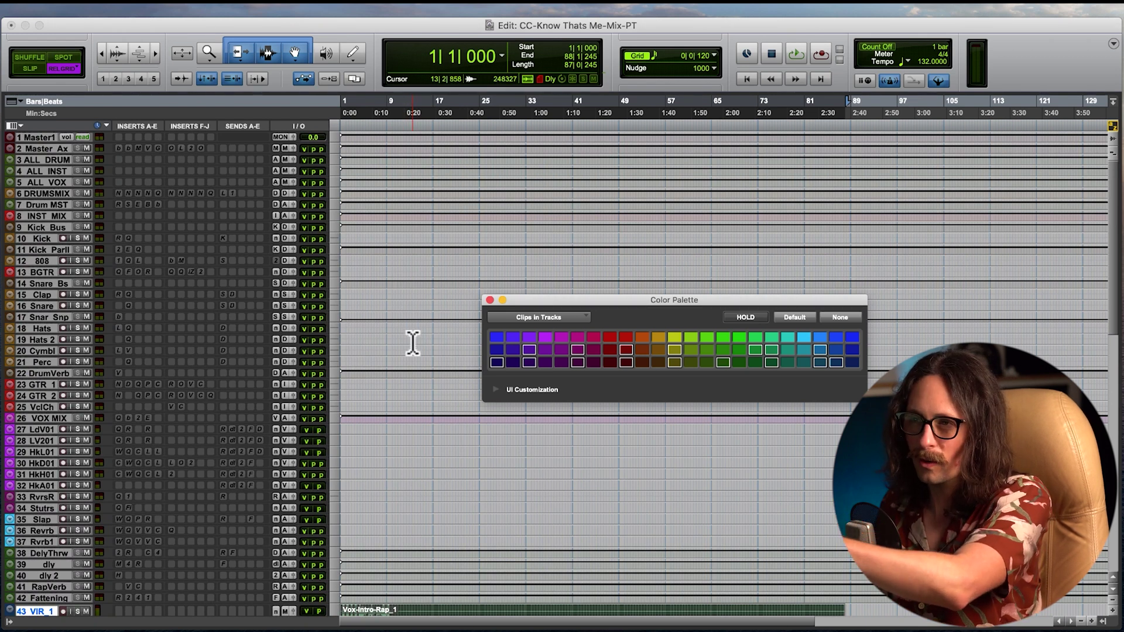
pyautogui.scroll(-8, 414, 342)
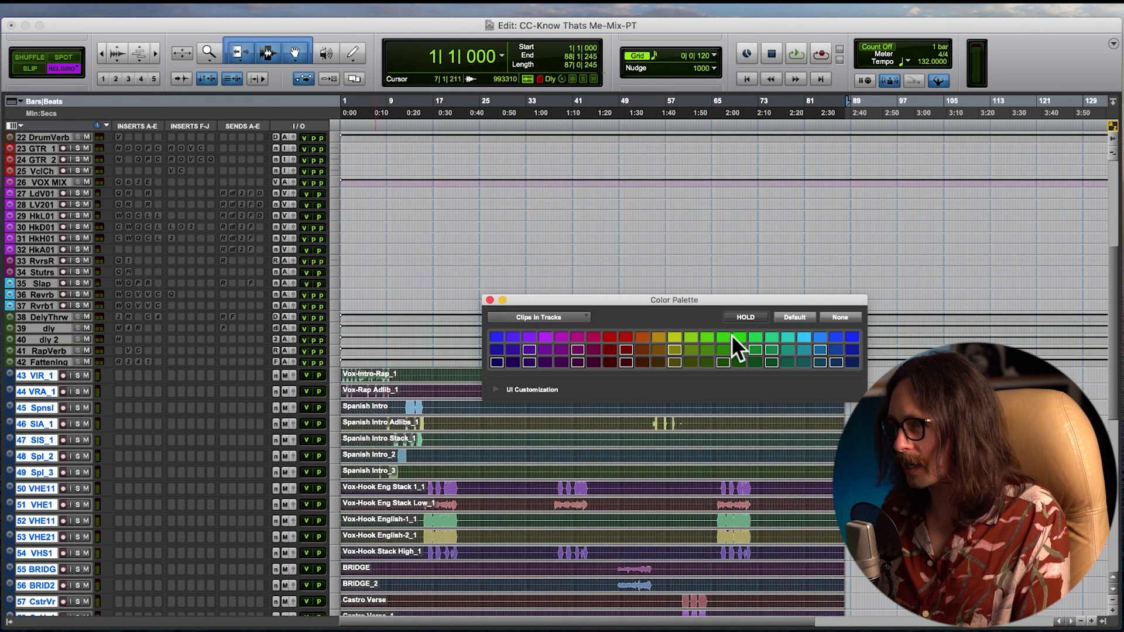
pyautogui.scroll(6, 482, 414)
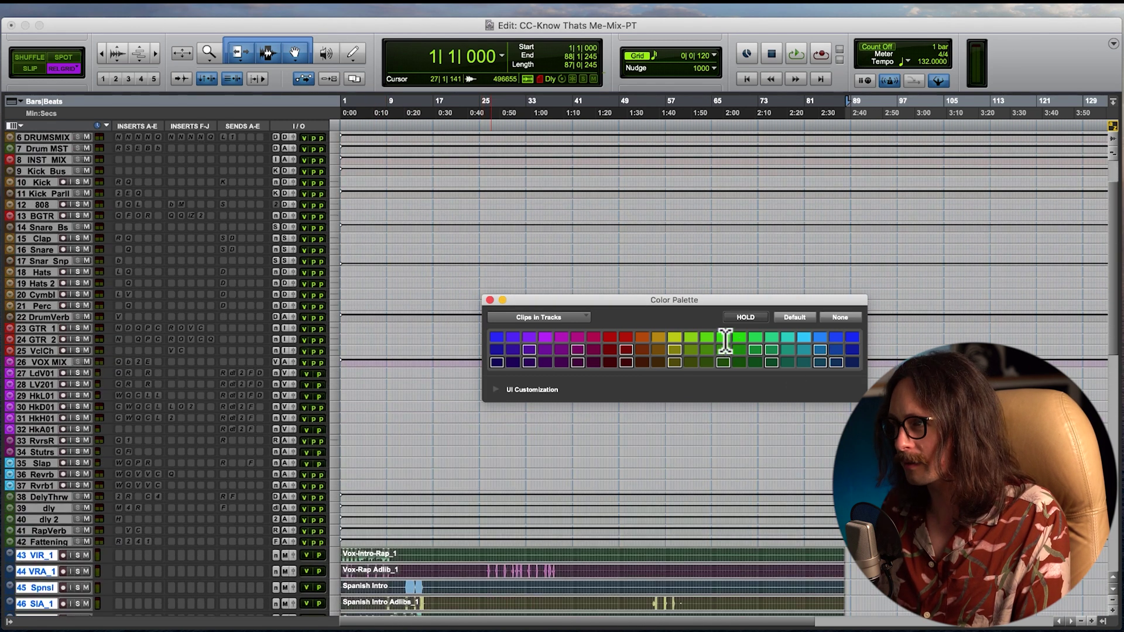
pyautogui.click(707, 337)
pyautogui.scroll(-10, 466, 466)
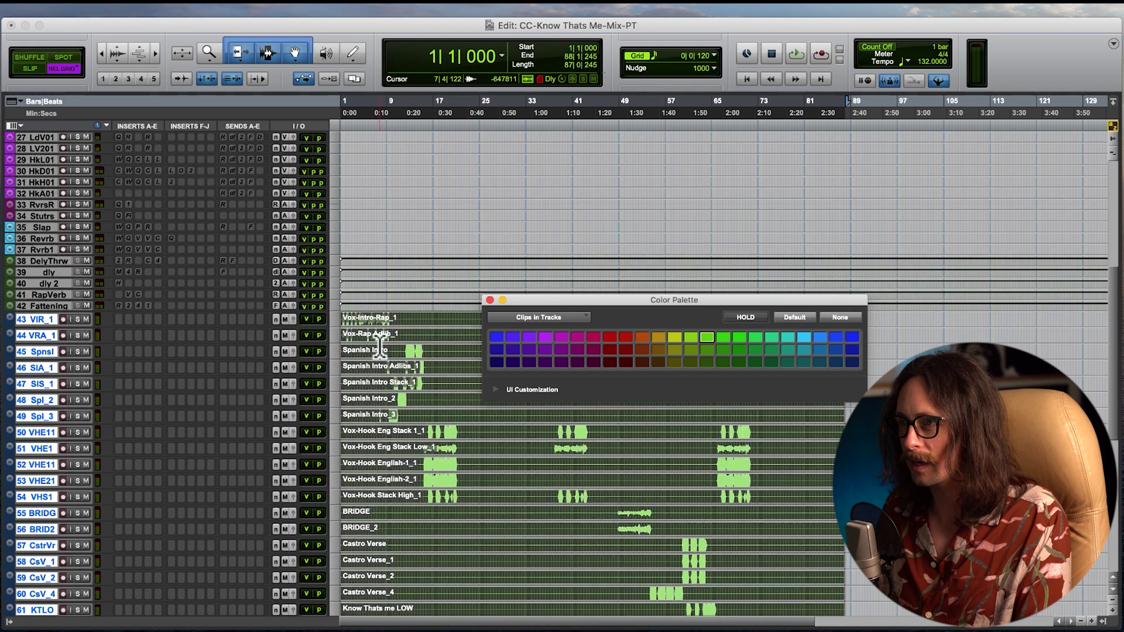
# Step: Increase the height of all tracks and color the selected vocal tracks the same bright green as their clips
pyautogui.scroll(-2, 445, 418)
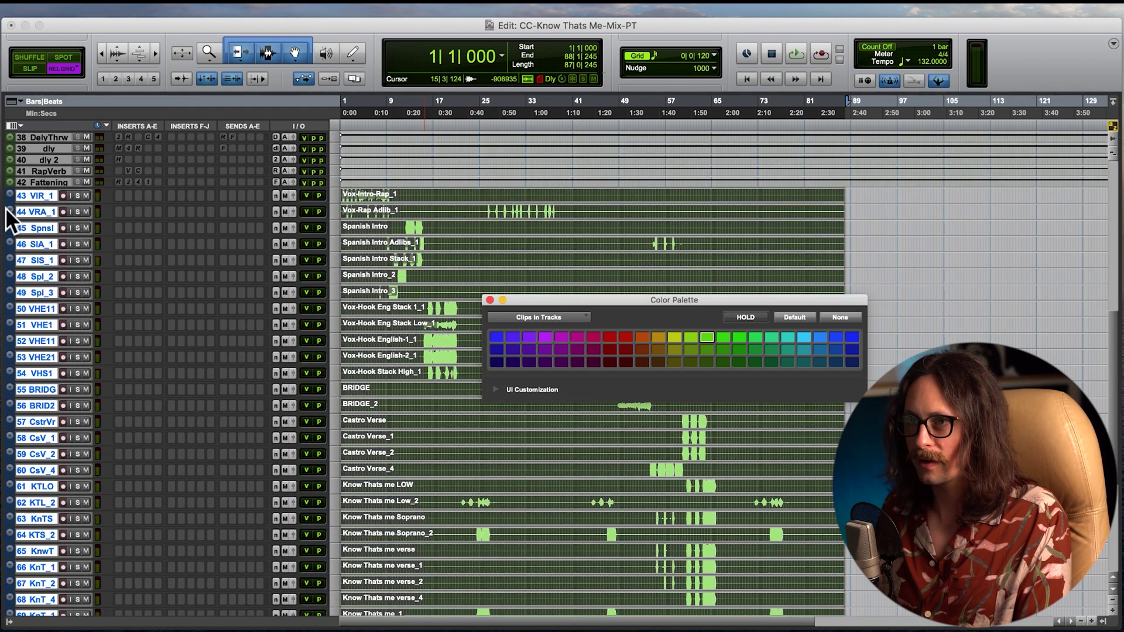
pyautogui.scroll(4, 375, 249)
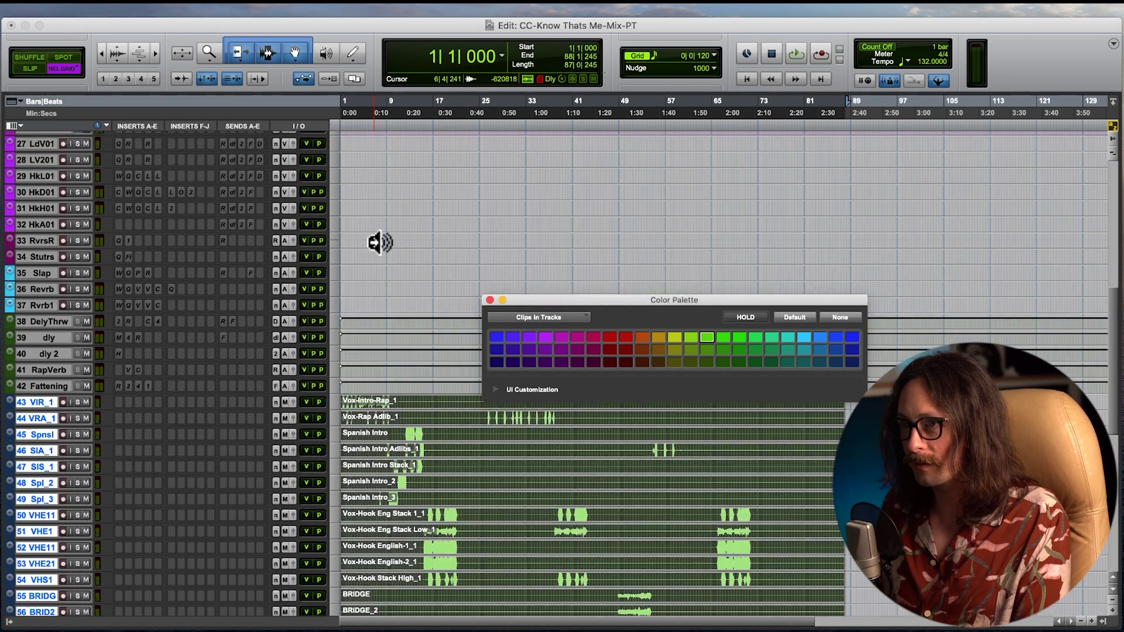
pyautogui.hotkey('ctrl', 'alt', 'Up')
pyautogui.scroll(-8, 422, 463)
pyautogui.scroll(-5, 423, 464)
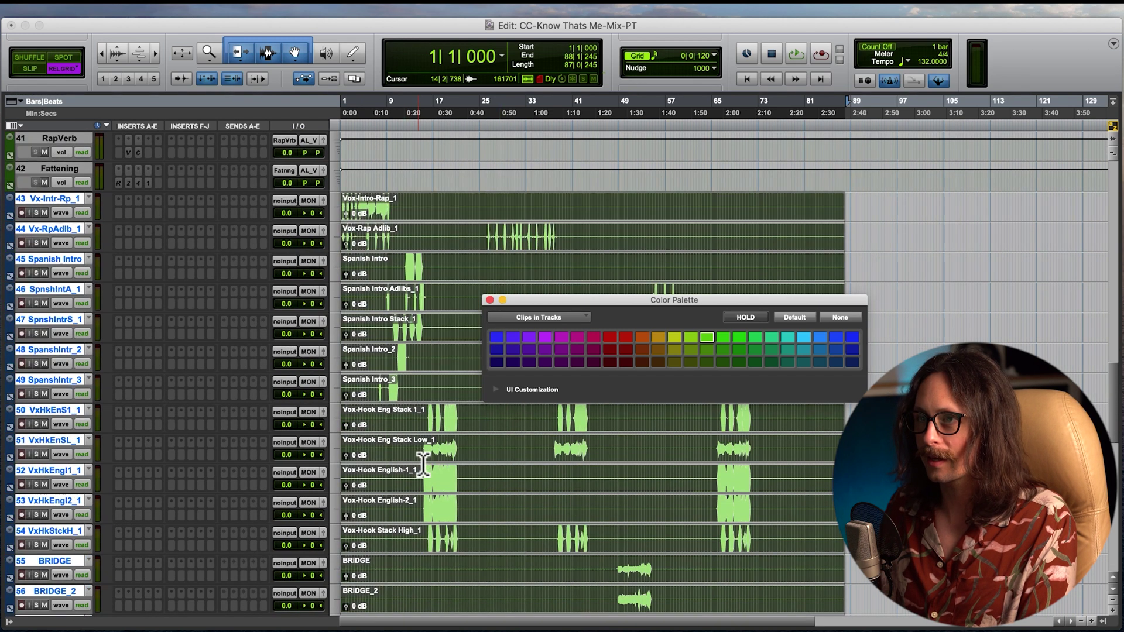
pyautogui.click(9, 215)
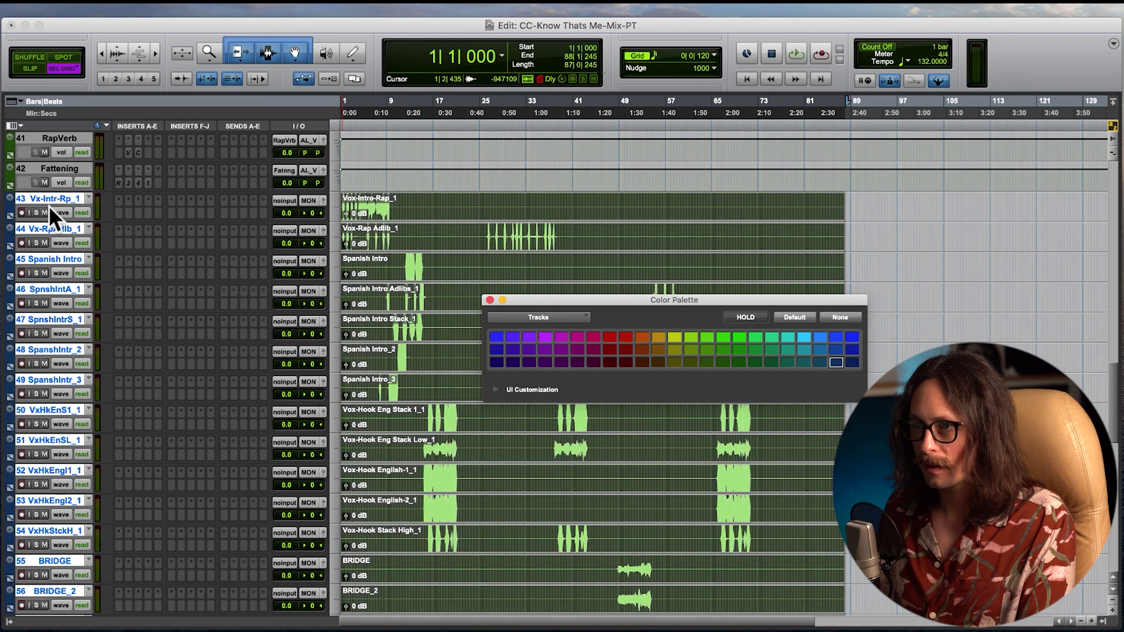
pyautogui.click(706, 337)
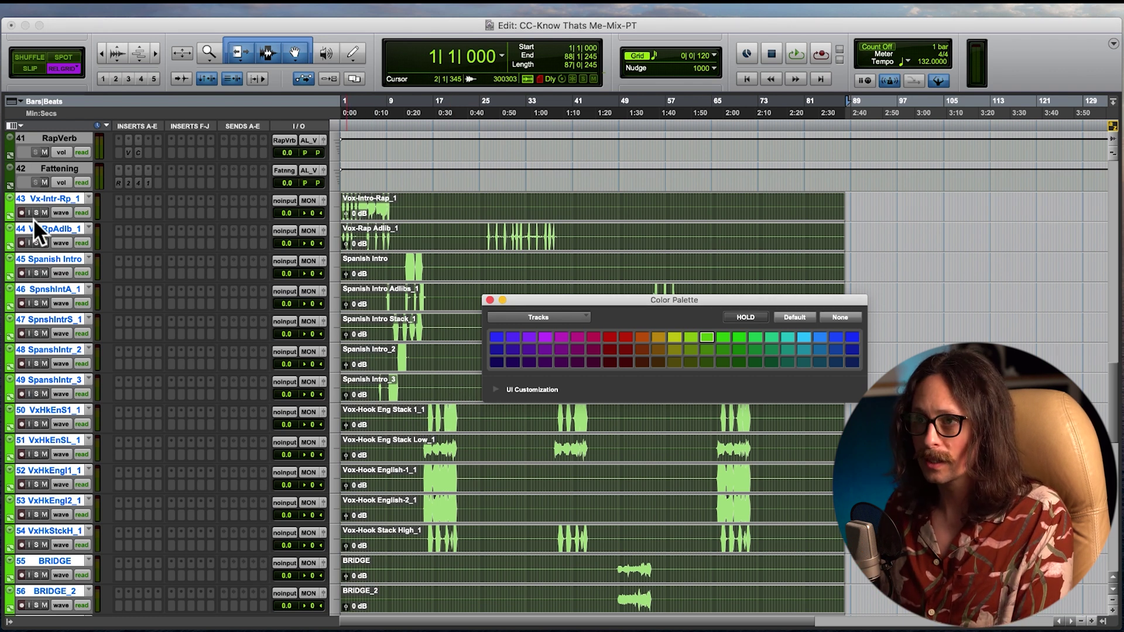
pyautogui.moveTo(33, 220); pyautogui.dragTo(34, 229)
pyautogui.click(36, 241)
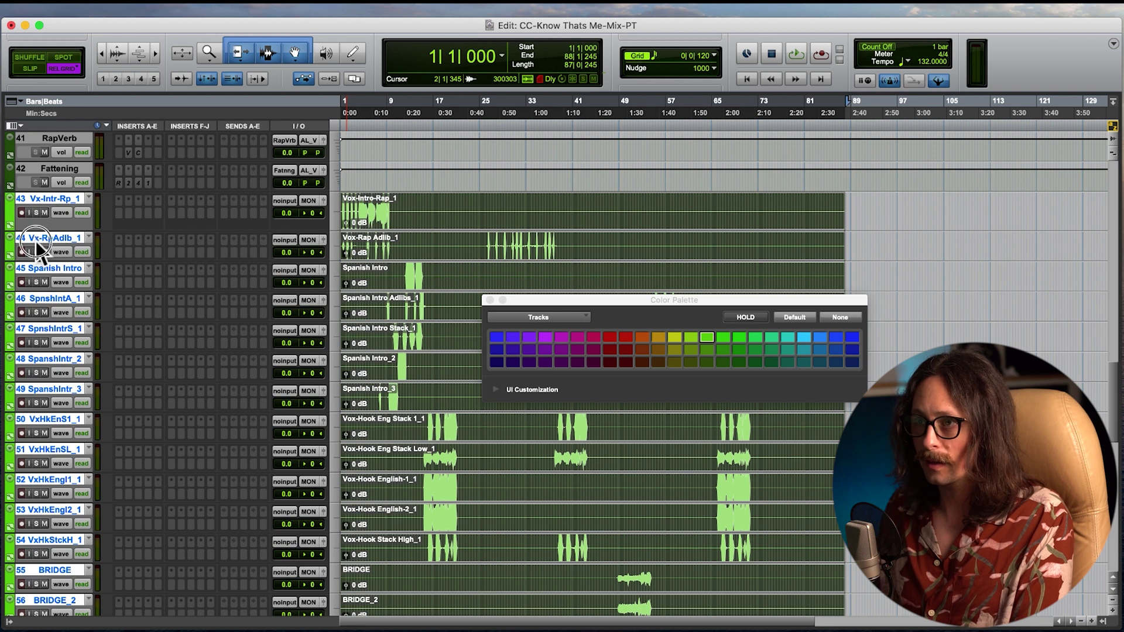
pyautogui.moveTo(33, 240)
pyautogui.mouseDown()
pyautogui.moveTo(34, 253)
pyautogui.moveTo(38, 223)
pyautogui.mouseUp()
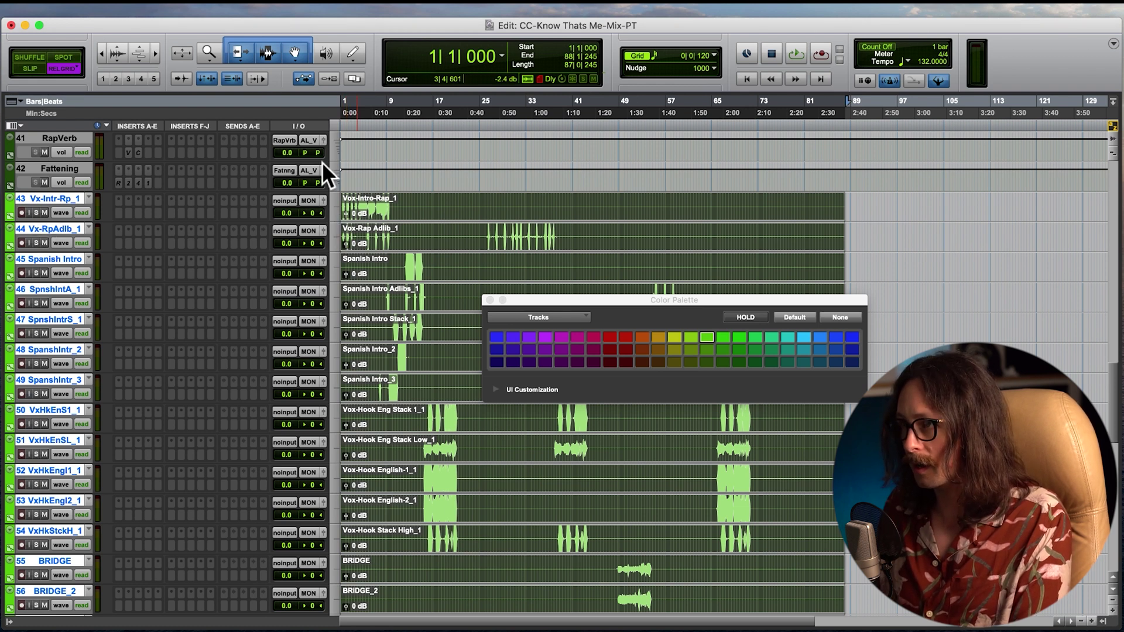
pyautogui.hotkey('ctrl', 'Down')
pyautogui.hotkey('ctrl', 'Down')
# Step: Route the outputs of all the selected vocal tracks to the VOX_MIX stereo bus and briefly play the session to check the signal
pyautogui.scroll(12, 229, 304)
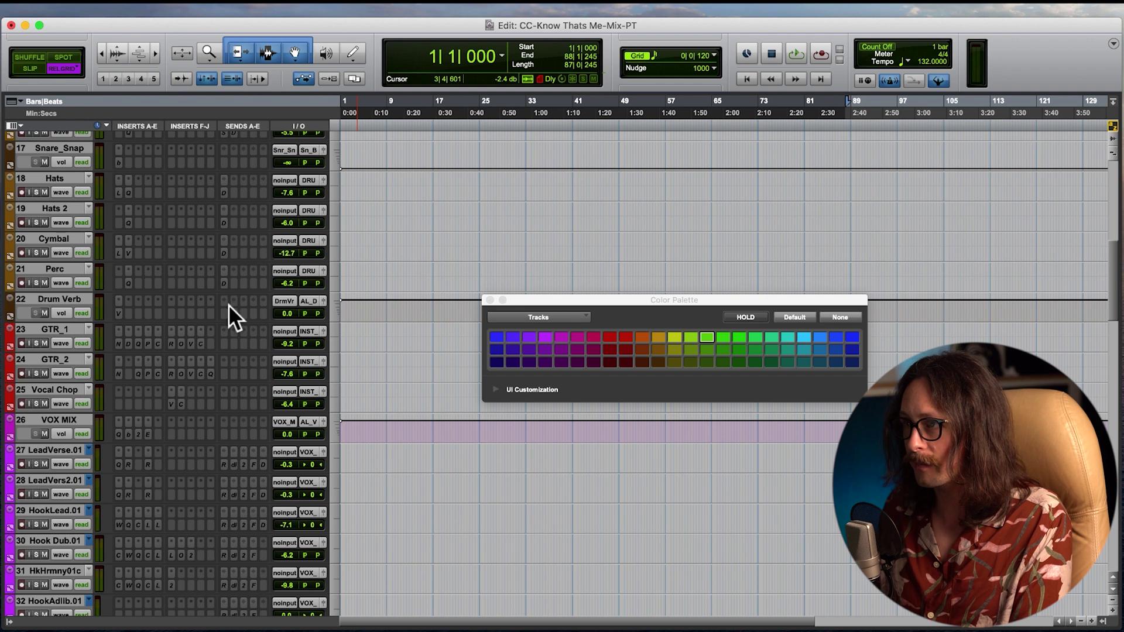
pyautogui.scroll(-4, 108, 430)
pyautogui.scroll(-8, 356, 533)
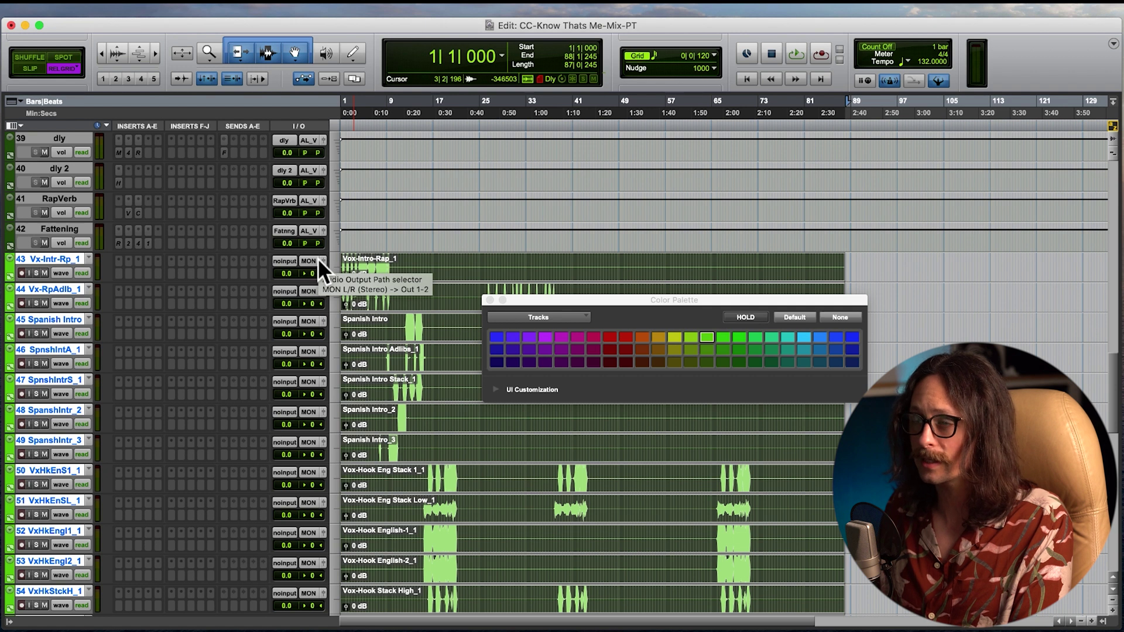
pyautogui.click(318, 258)
pyautogui.moveTo(339, 273)
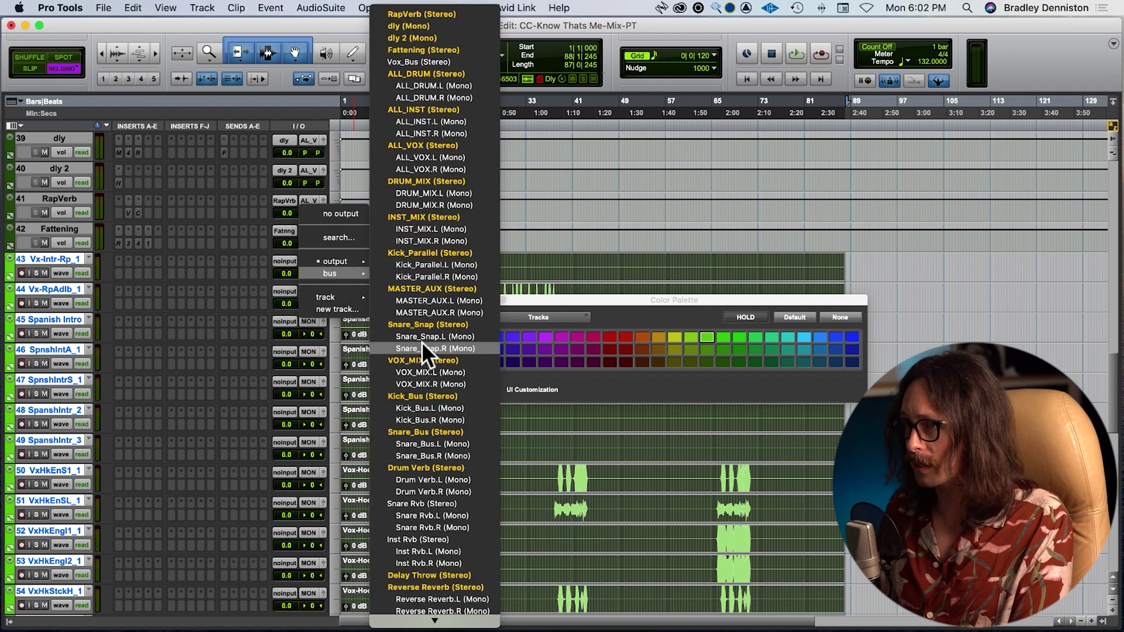
pyautogui.keyDown('alt'); pyautogui.keyDown('shift'); pyautogui.click(422, 361); pyautogui.keyUp('shift'); pyautogui.keyUp('alt')
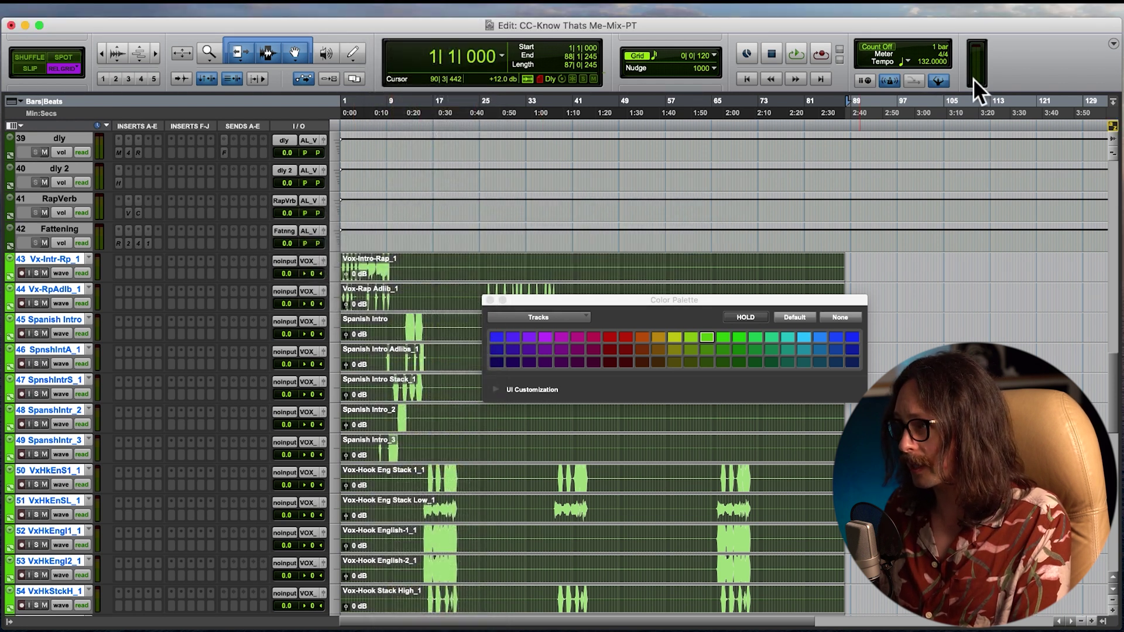
pyautogui.press('space')
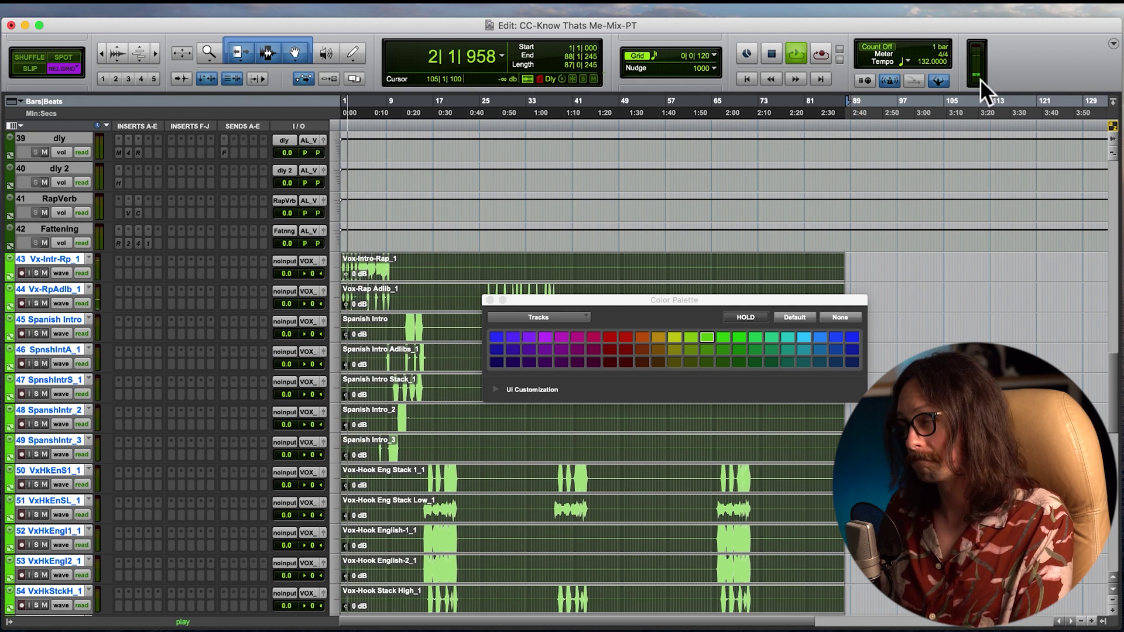
pyautogui.press('space')
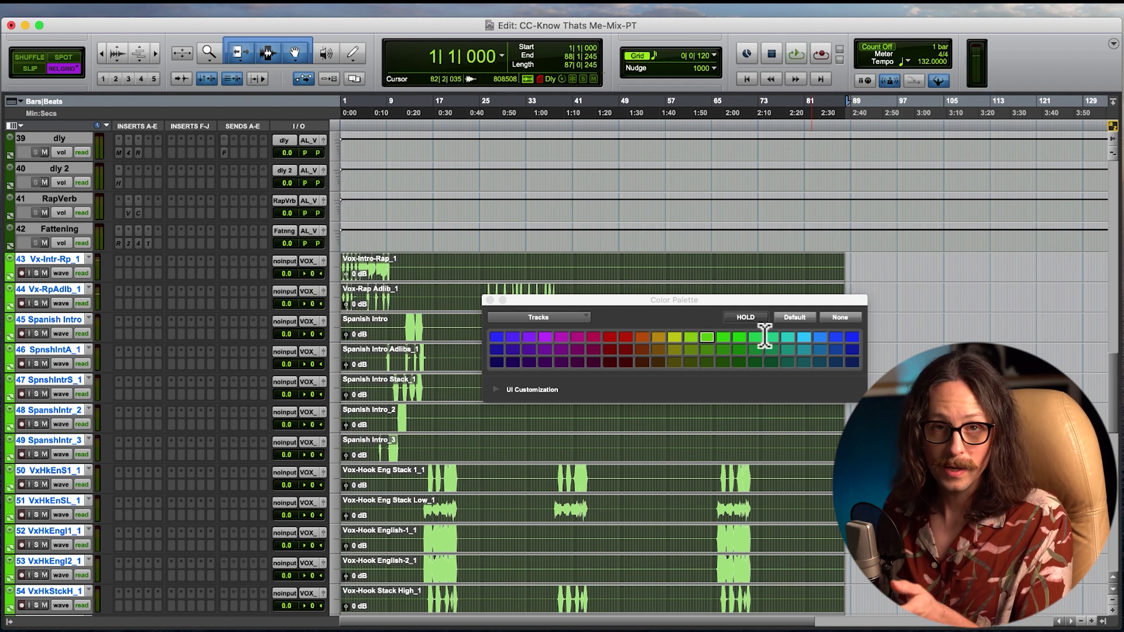
# Step: Look over the template tracks and zoom in on the start of the vocal clips to examine their timing against the grid
pyautogui.scroll(15, 427, 389)
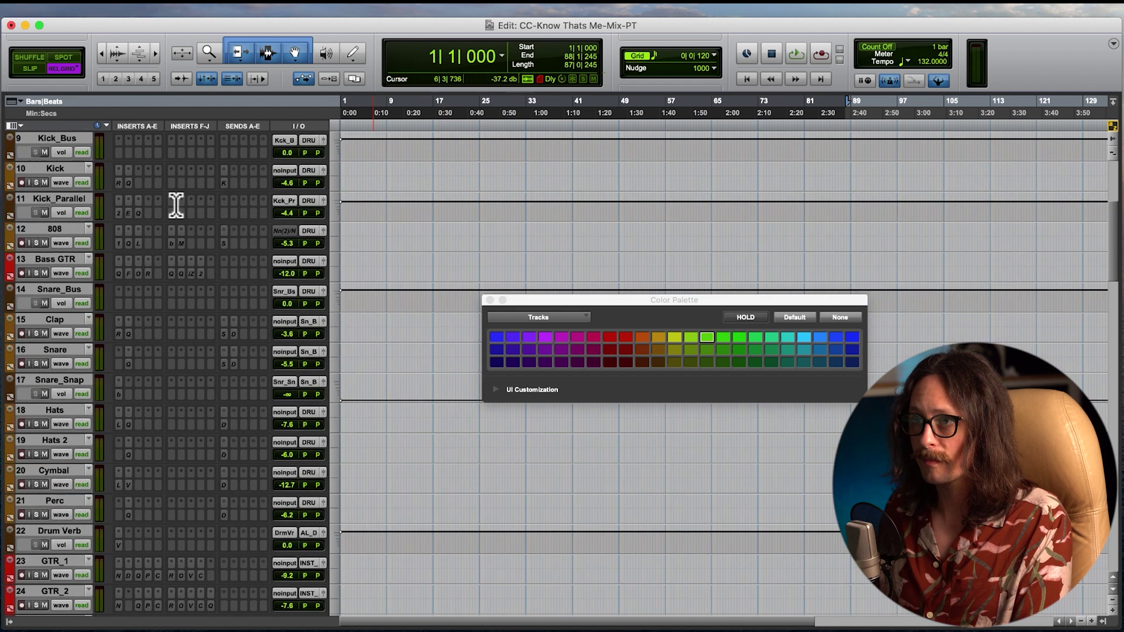
pyautogui.scroll(4, 196, 311)
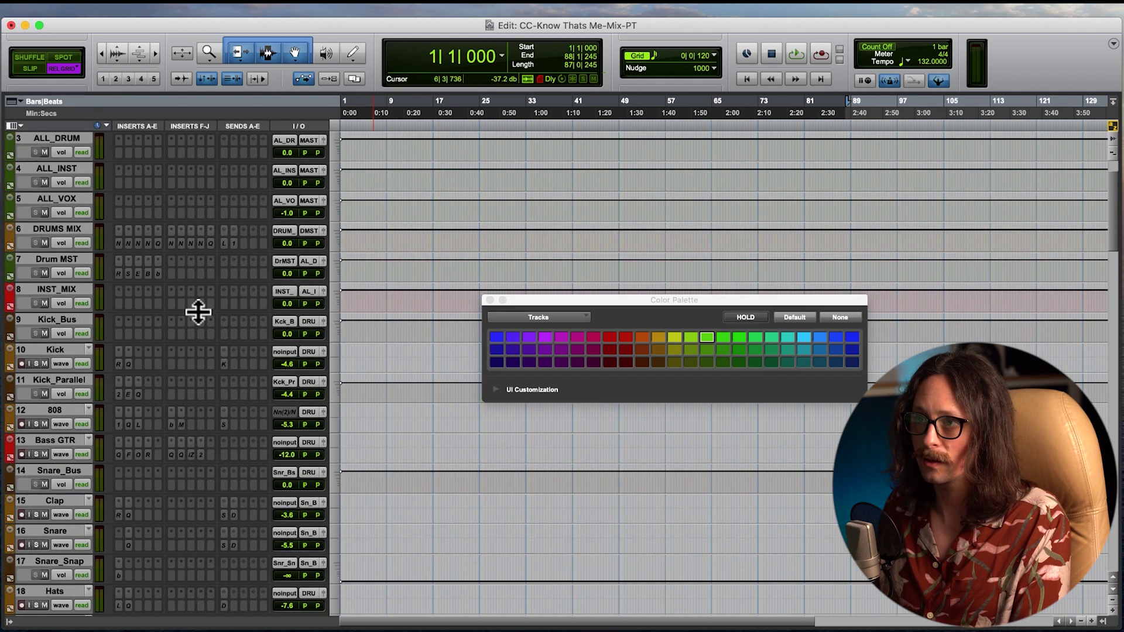
pyautogui.scroll(-18, 414, 264)
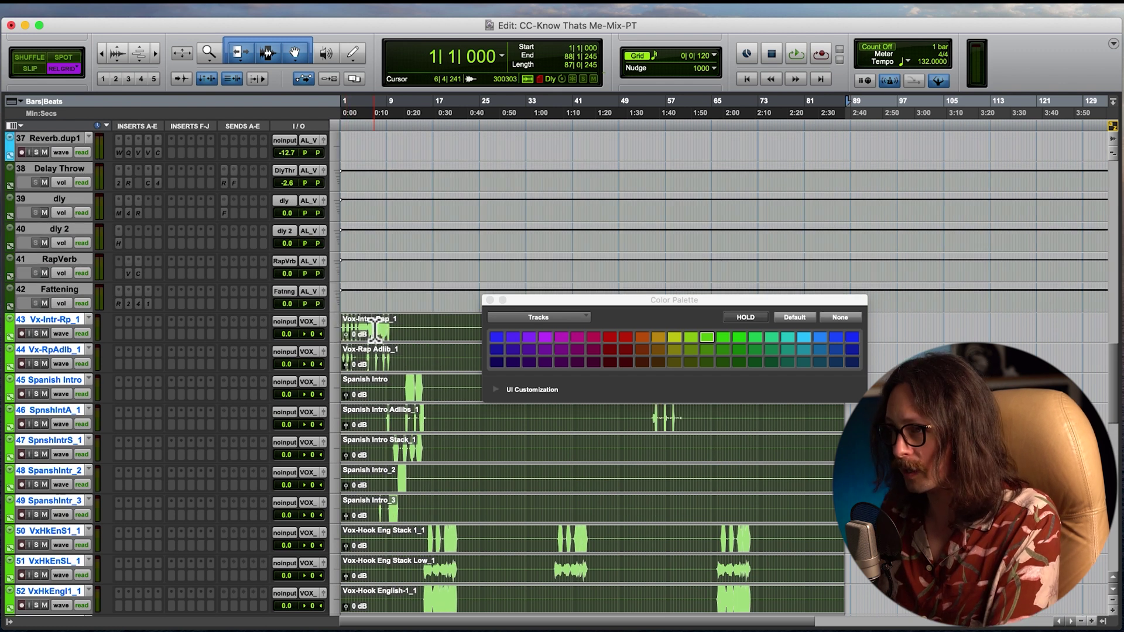
pyautogui.click(403, 343)
pyautogui.press('t')
pyautogui.press('t')
pyautogui.press('t')
pyautogui.press('t')
pyautogui.press('t')
pyautogui.press('t')
pyautogui.press('t')
pyautogui.press('t')
pyautogui.press('t')
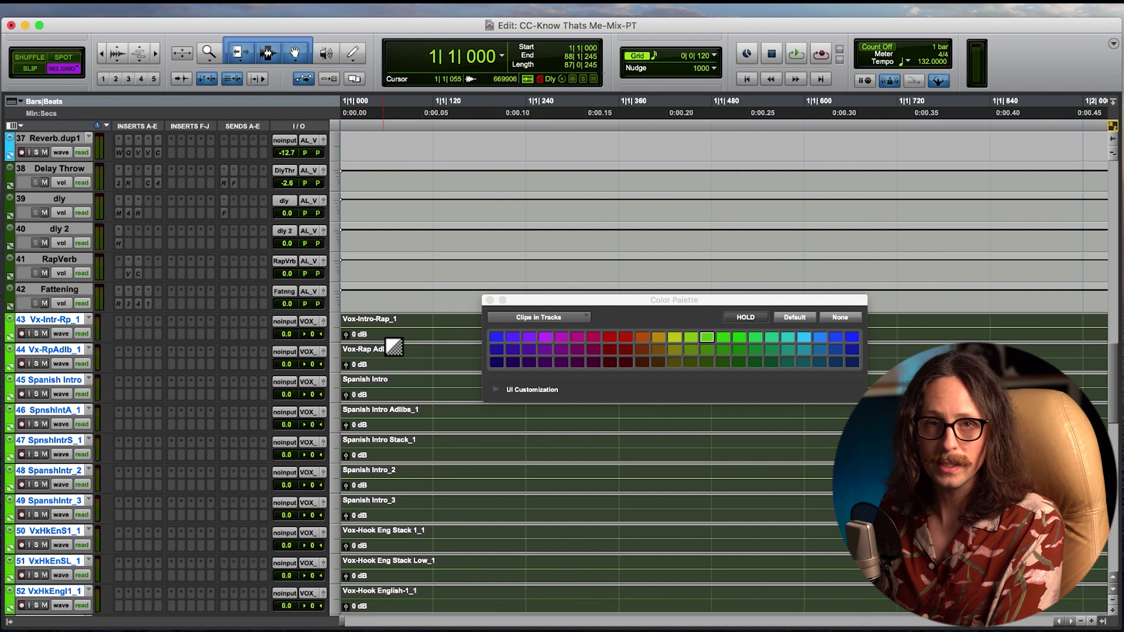
pyautogui.press('r')
pyautogui.press('r')
pyautogui.press('r')
pyautogui.press('r')
pyautogui.press('r')
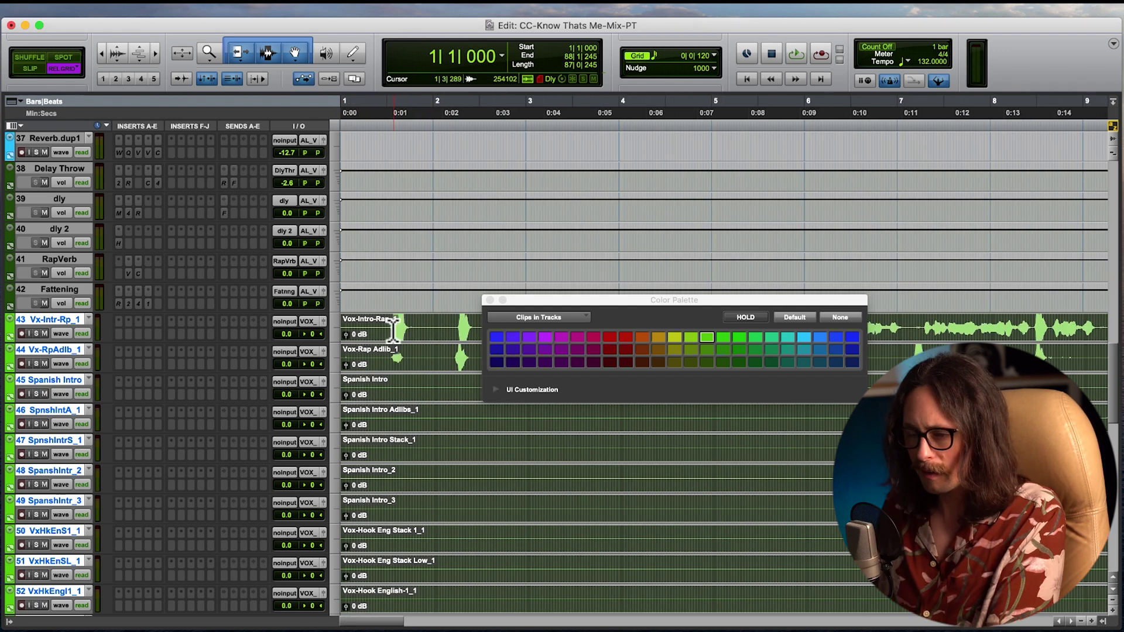
pyautogui.press('t')
pyautogui.press('t')
pyautogui.press('t')
# Step: Close the Color Palette and examine the opening hits of the Vox-Intro-Rap_1 clip at different zoom levels
pyautogui.click(490, 299)
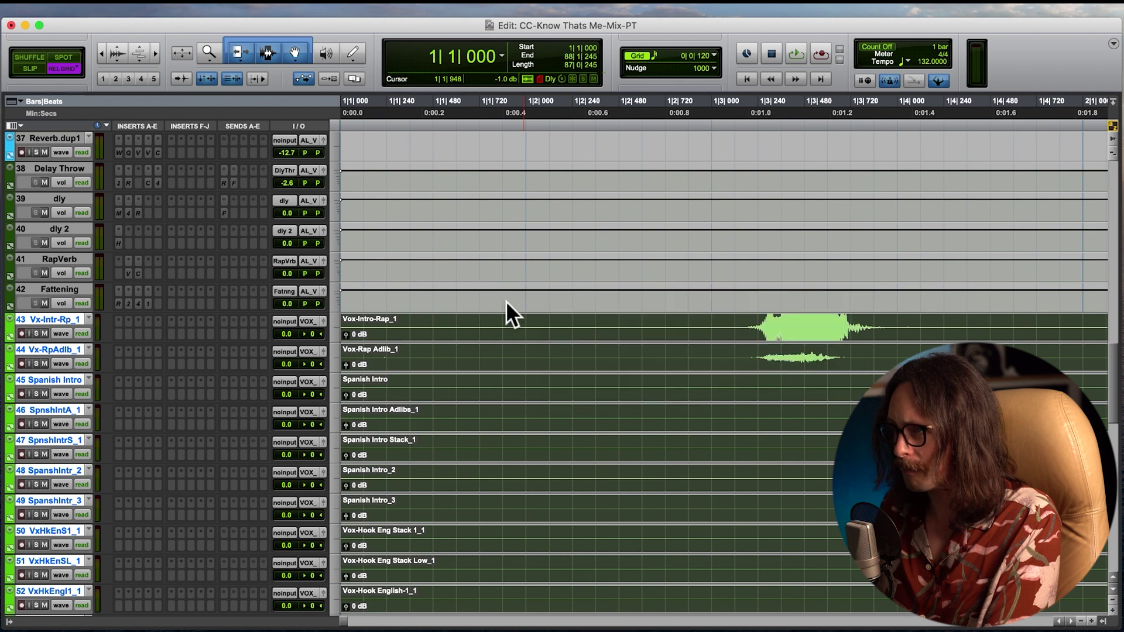
pyautogui.press('r')
pyautogui.press('r')
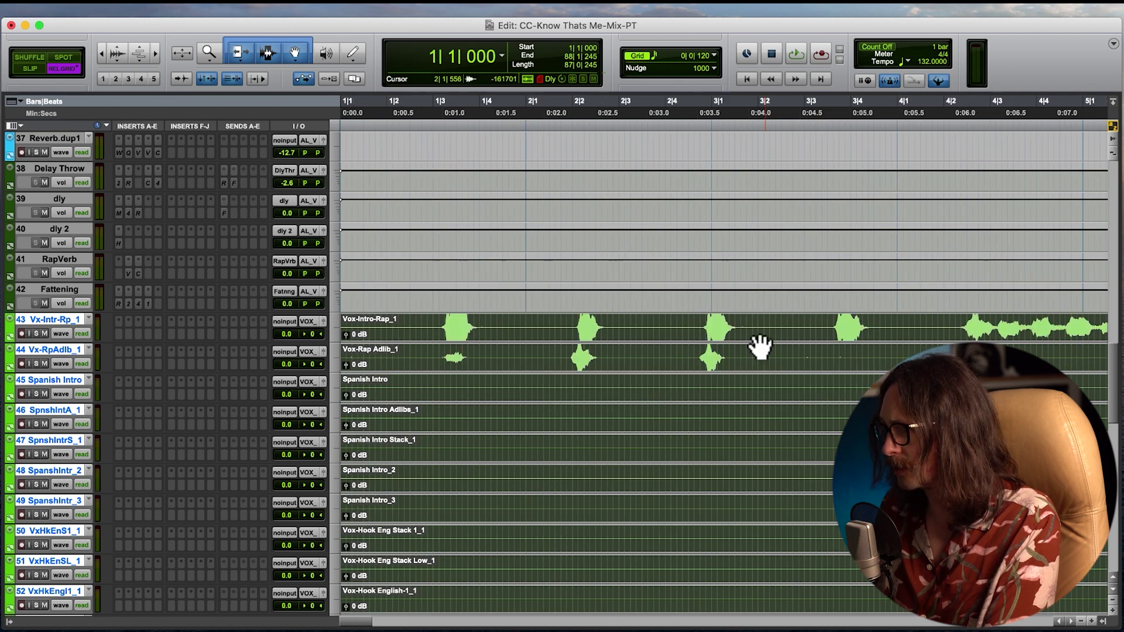
pyautogui.press('t')
pyautogui.press('t')
pyautogui.press('r')
pyautogui.press('r')
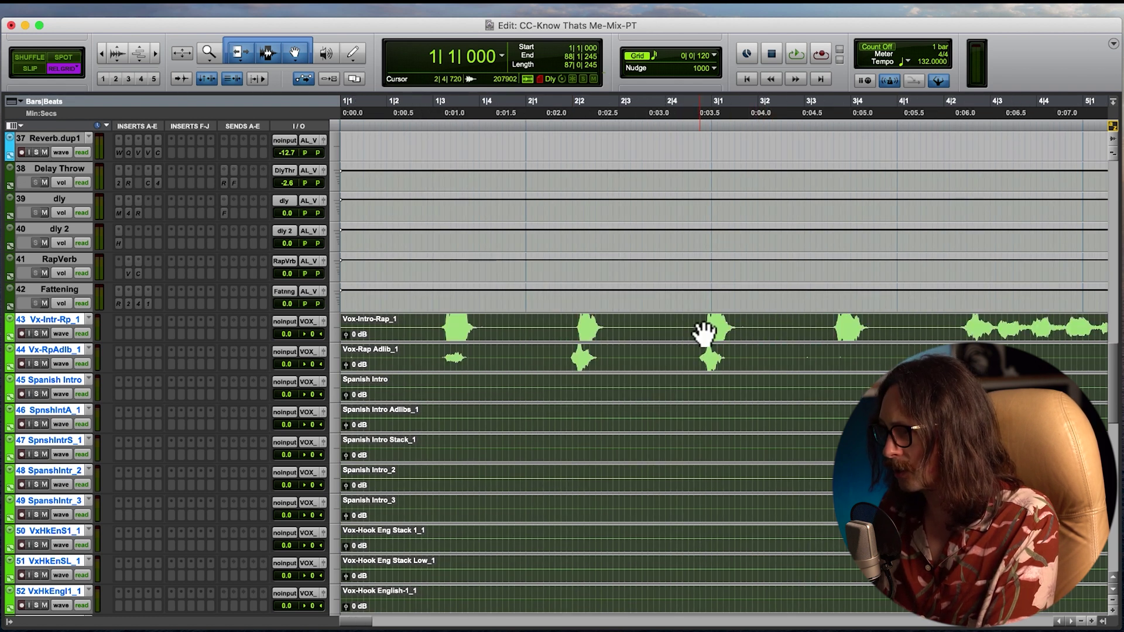
# Step: Place the cursor at 2|4|720 on the Vox-Intro-Rap_1 track and zoom in to examine the hit around bar 3
pyautogui.click(706, 328)
pyautogui.press('t')
pyautogui.press('t')
pyautogui.press('t')
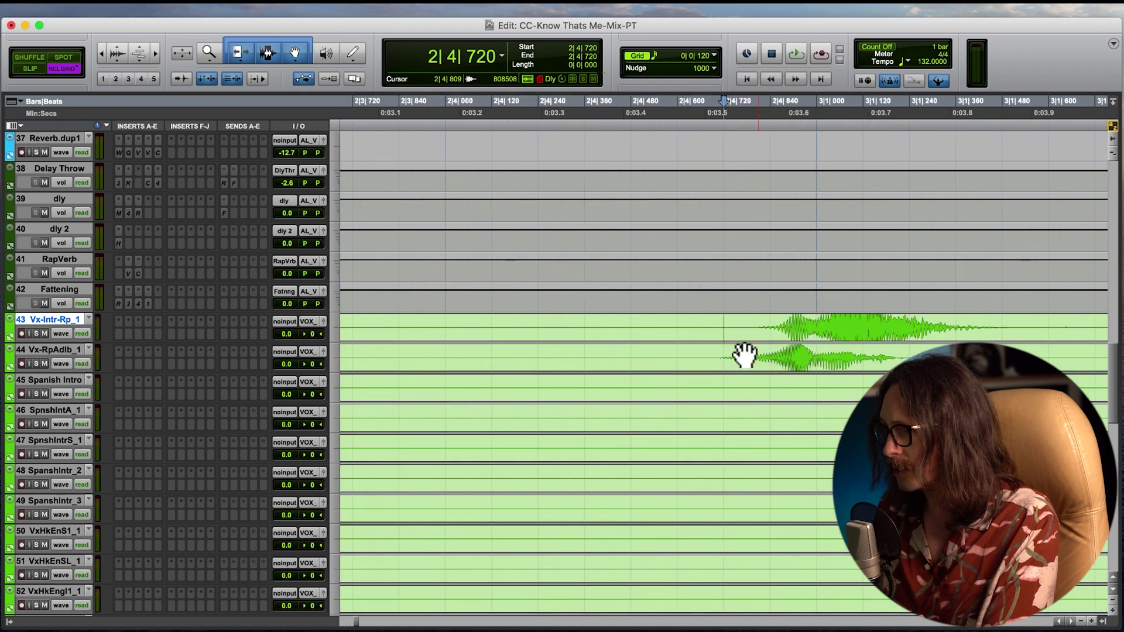
pyautogui.press('r')
pyautogui.press('r')
pyautogui.press('r')
# Step: Select the whole Vox-Intro-Rap_1 clip and zoom in on its first hits
pyautogui.doubleClick(576, 328)
pyautogui.press('t')
pyautogui.press('t')
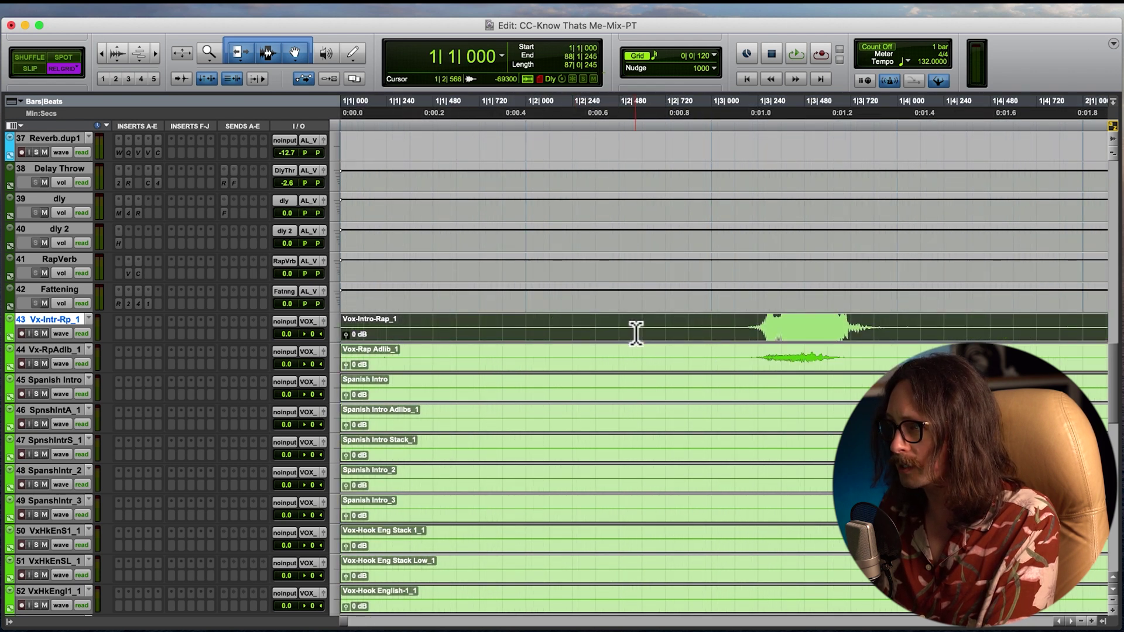
pyautogui.press('r')
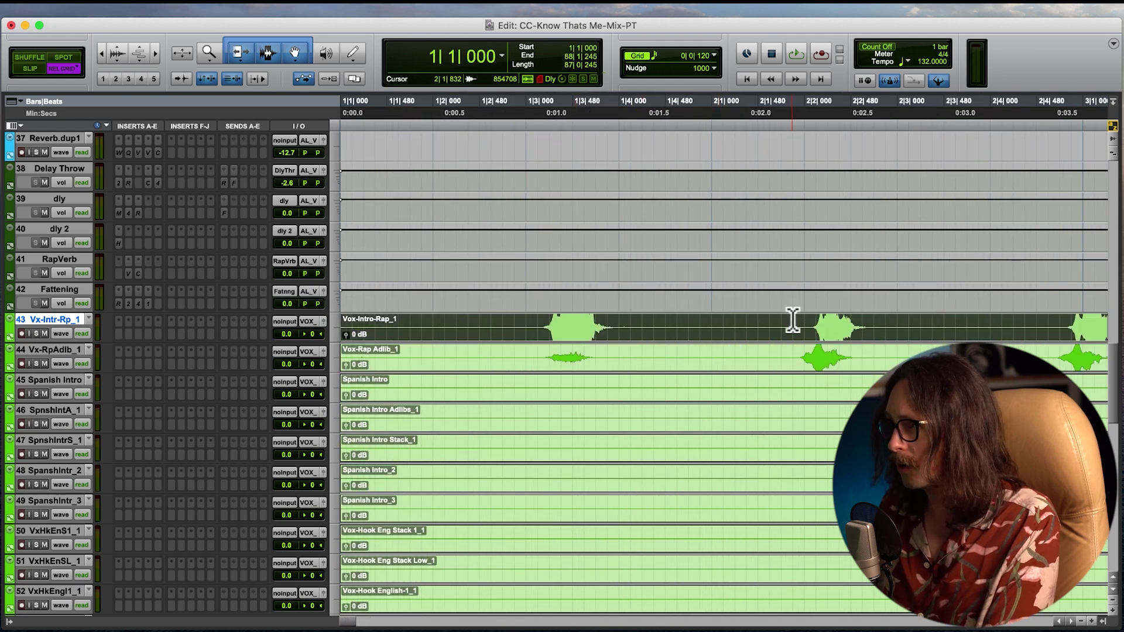
# Step: Set the grid value to 1/8 note, try 1/16 note for comparison, and return it to 1/8 note
pyautogui.click(714, 55)
pyautogui.moveTo(778, 11)
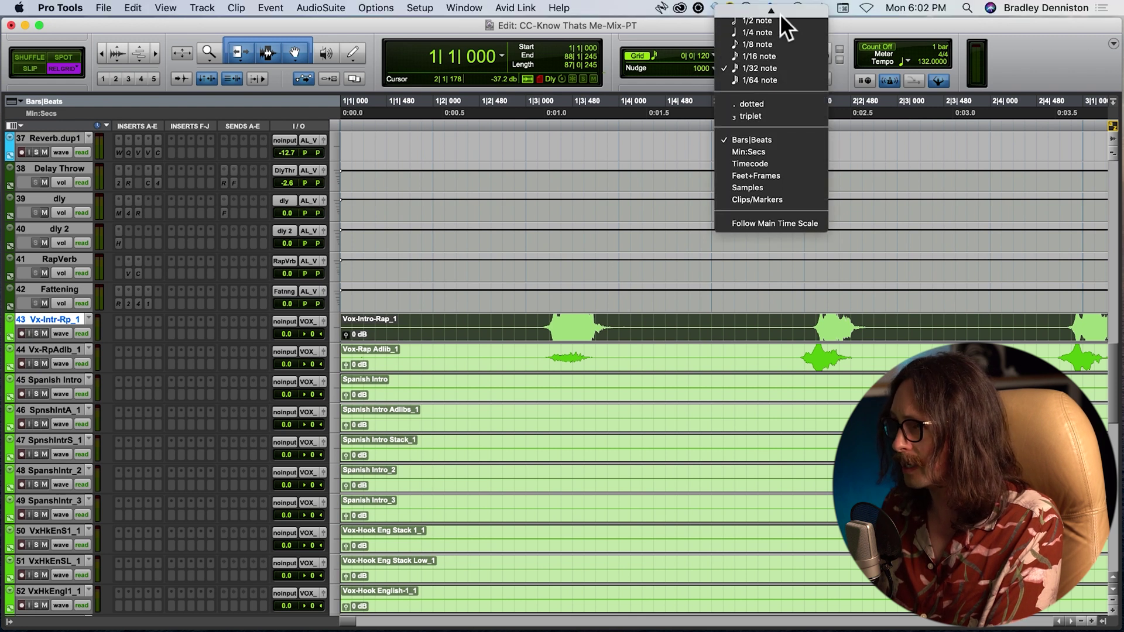
pyautogui.click(768, 49)
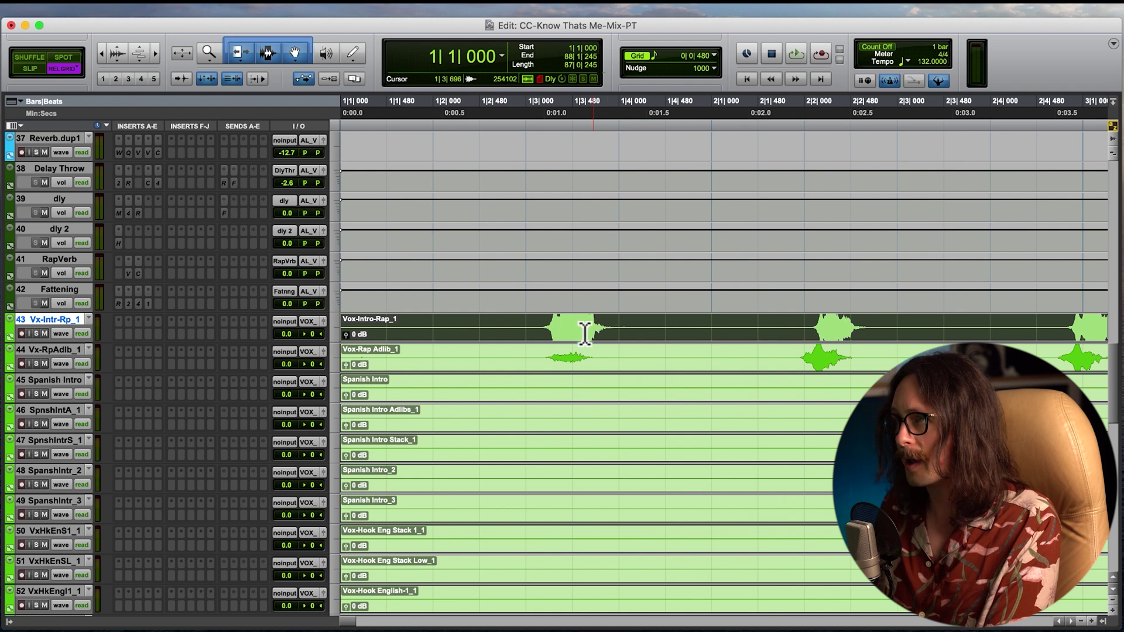
pyautogui.click(707, 56)
pyautogui.click(720, 70)
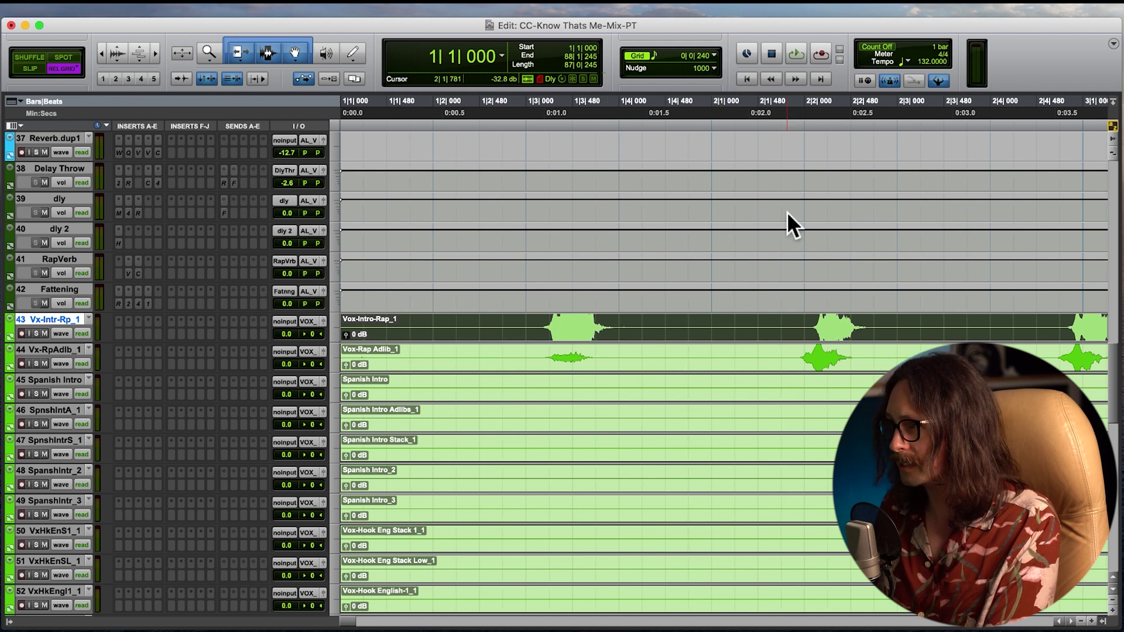
pyautogui.click(712, 56)
pyautogui.click(737, 48)
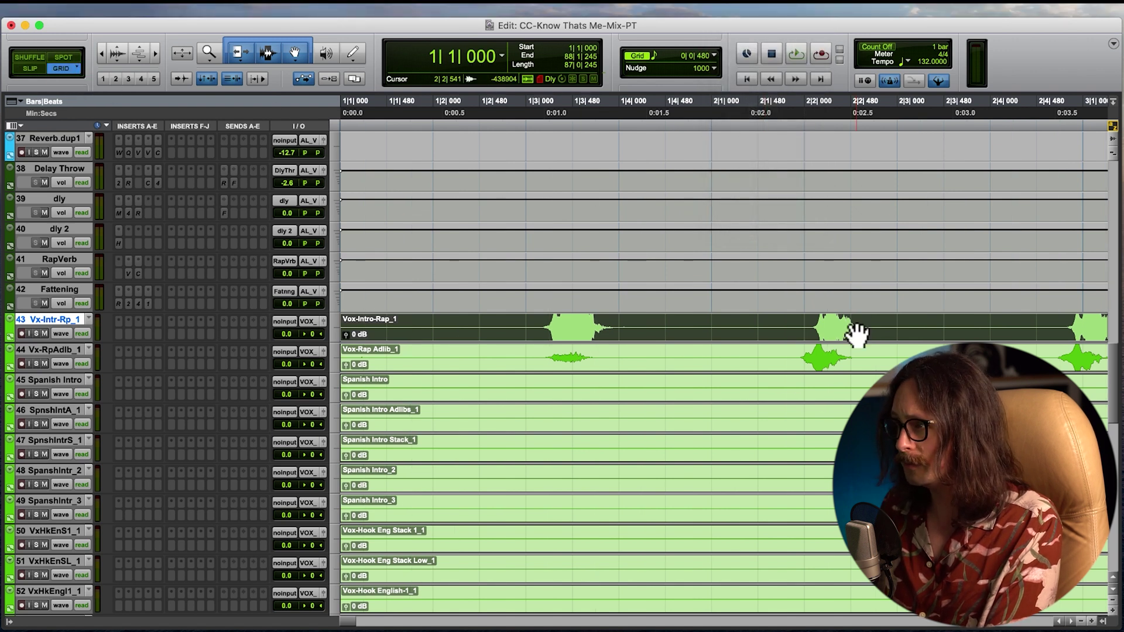
# Step: Check the Vox-Intro-Rap_1 phrase at 4|2|480 against the grid and place the cursor at the hit near 2|2|000
pyautogui.press('r')
pyautogui.press('r')
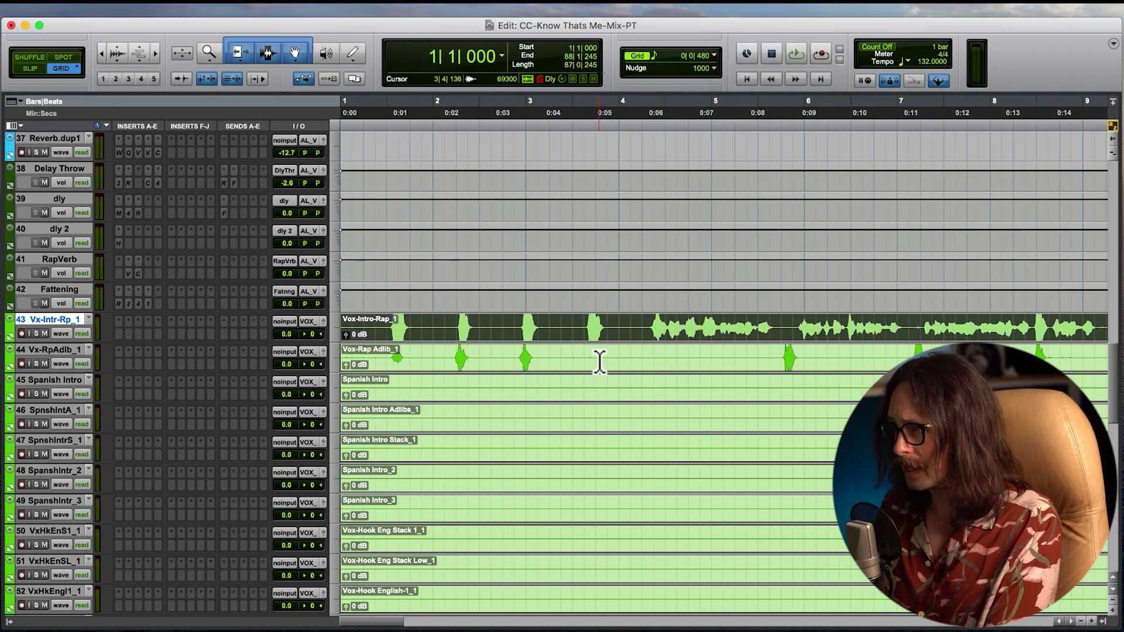
pyautogui.click(655, 328)
pyautogui.press('t')
pyautogui.press('t')
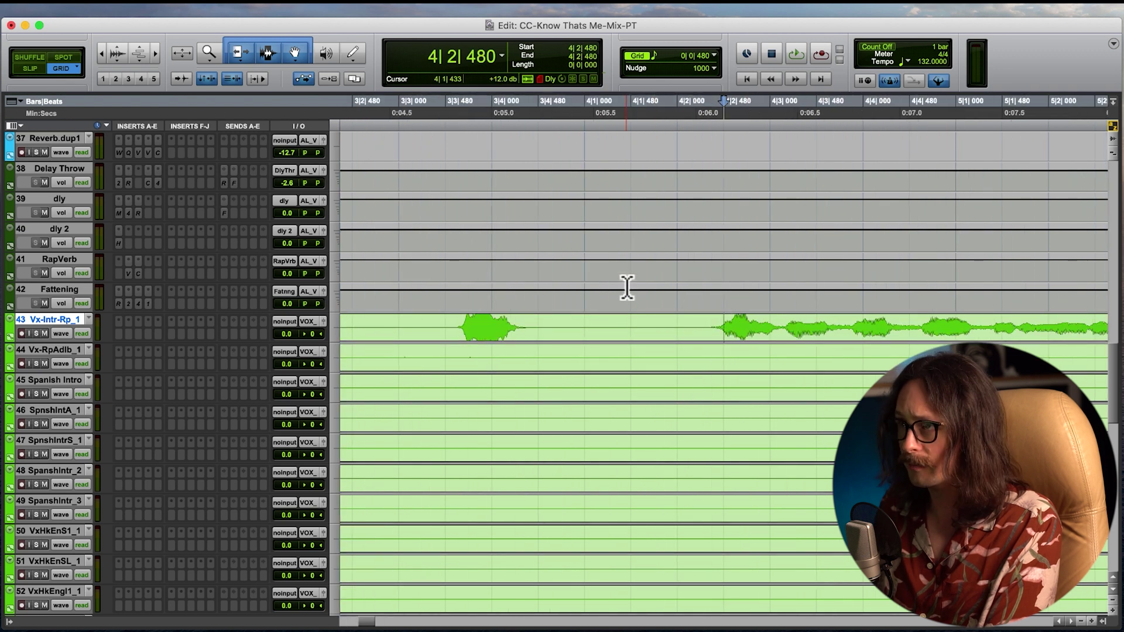
pyautogui.press('r')
pyautogui.press('r')
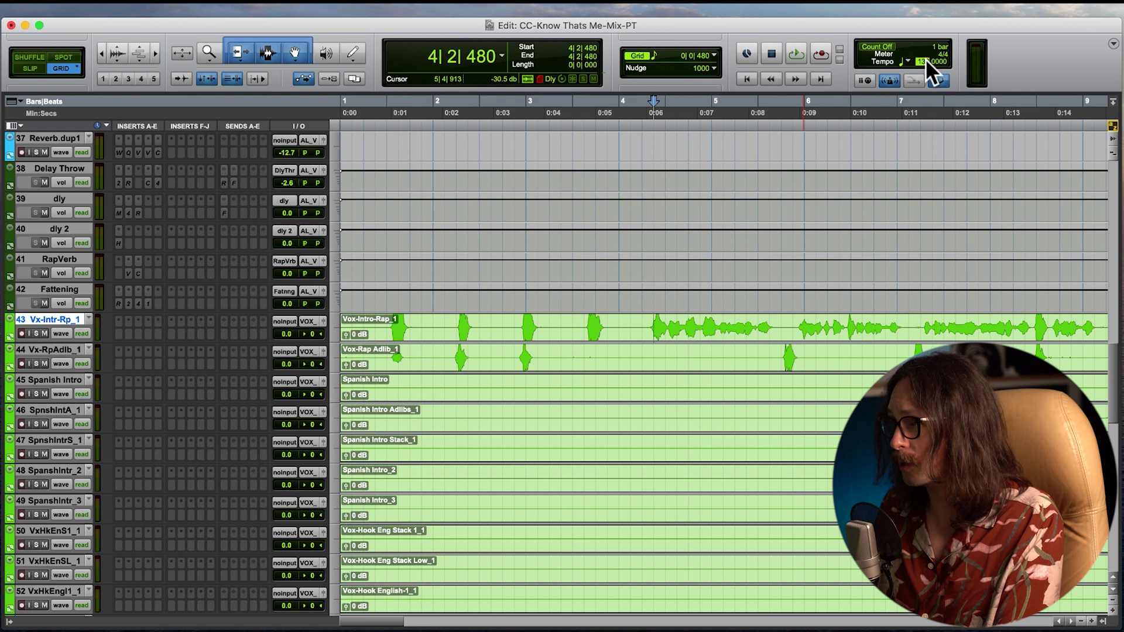
pyautogui.click(459, 325)
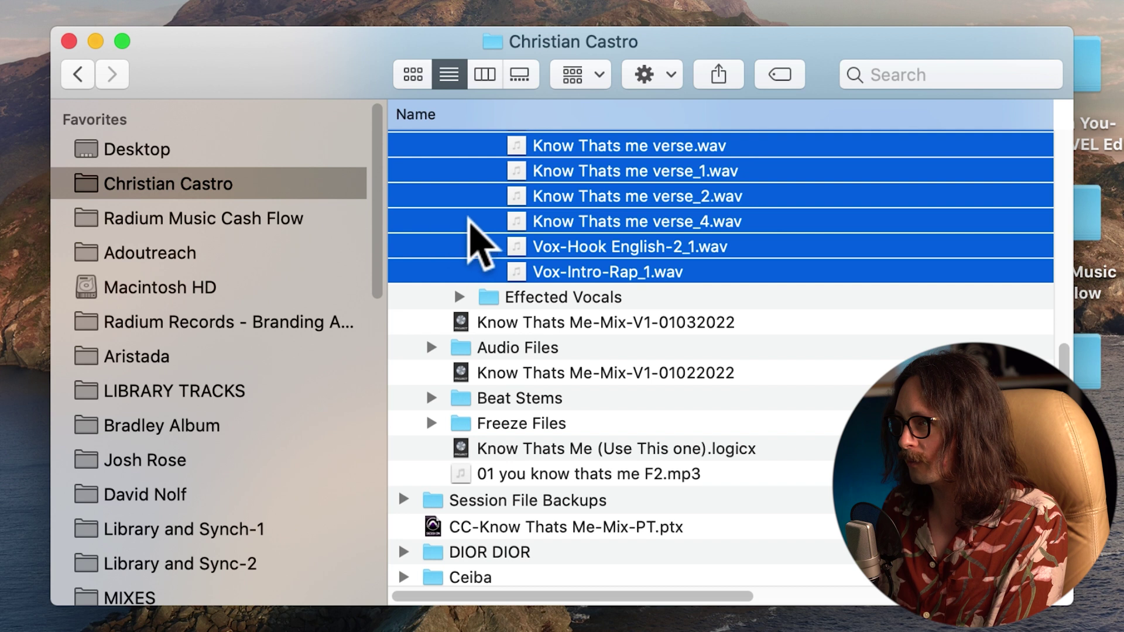
# Step: Switch to Finder and preview the Logic project Know Thats Me-Mix-V1-01032022 at a larger size to read its tempo
pyautogui.click(510, 215)
pyautogui.moveTo(318, 63); pyautogui.dragTo(318, 68)
pyautogui.hotkey('ctrl', 'Left')
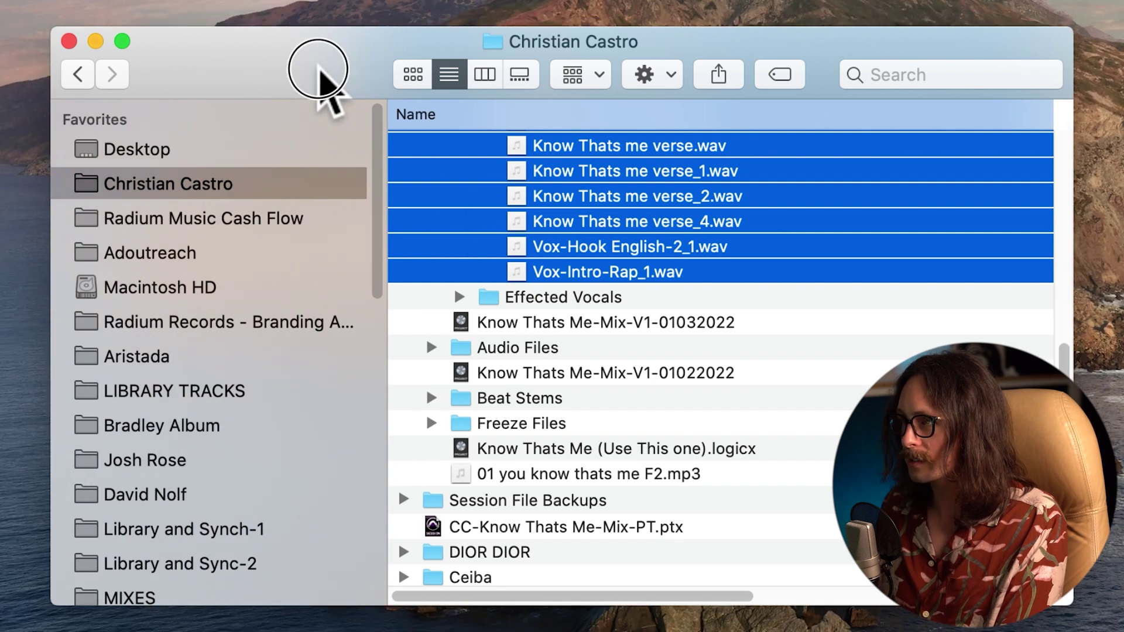
pyautogui.scroll(3, 565, 463)
pyautogui.click(695, 427)
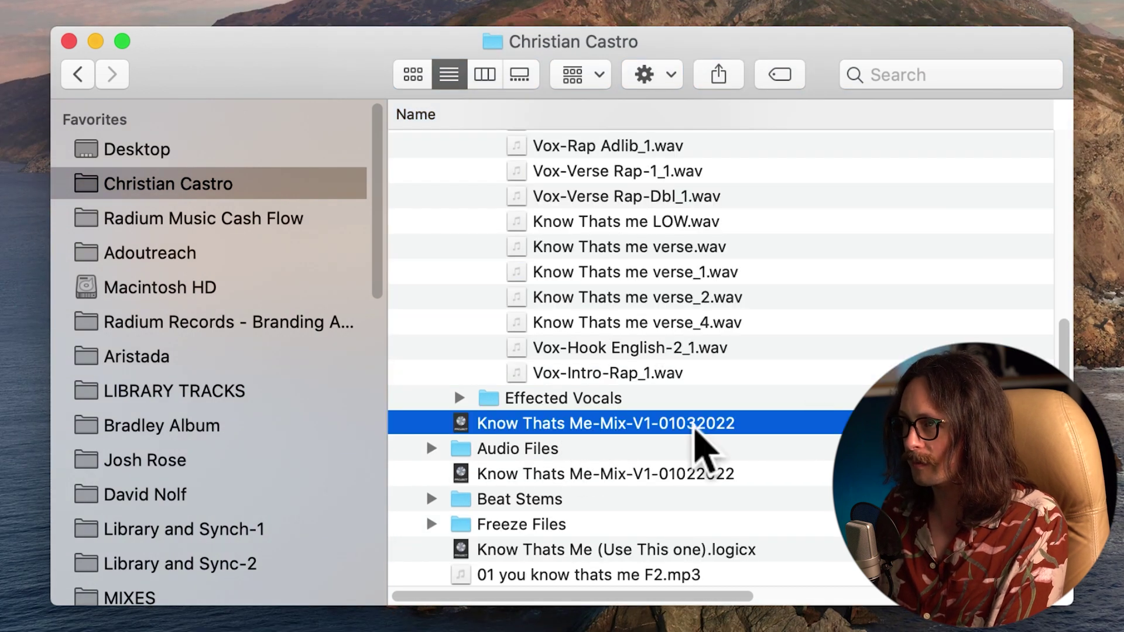
pyautogui.press('space')
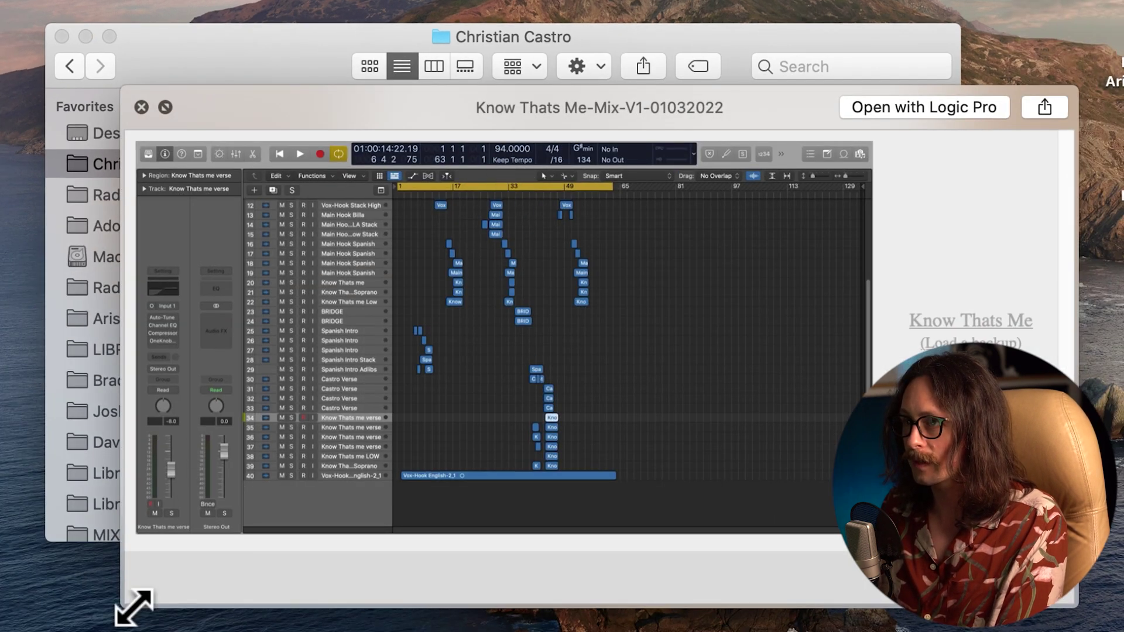
pyautogui.moveTo(134, 607); pyautogui.dragTo(3, 629)
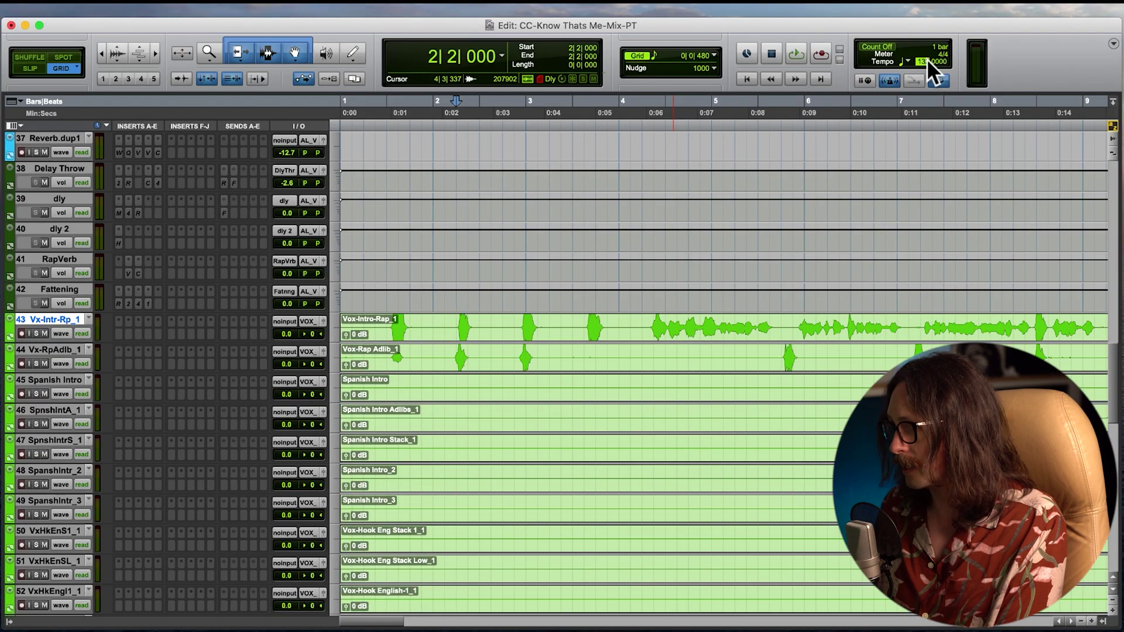
# Step: Return to Pro Tools, set the session tempo to 94, and check the first Vox-Intro-Rap_1 hit at 1|2|480 against the grid
pyautogui.write('94')
pyautogui.press('Return')
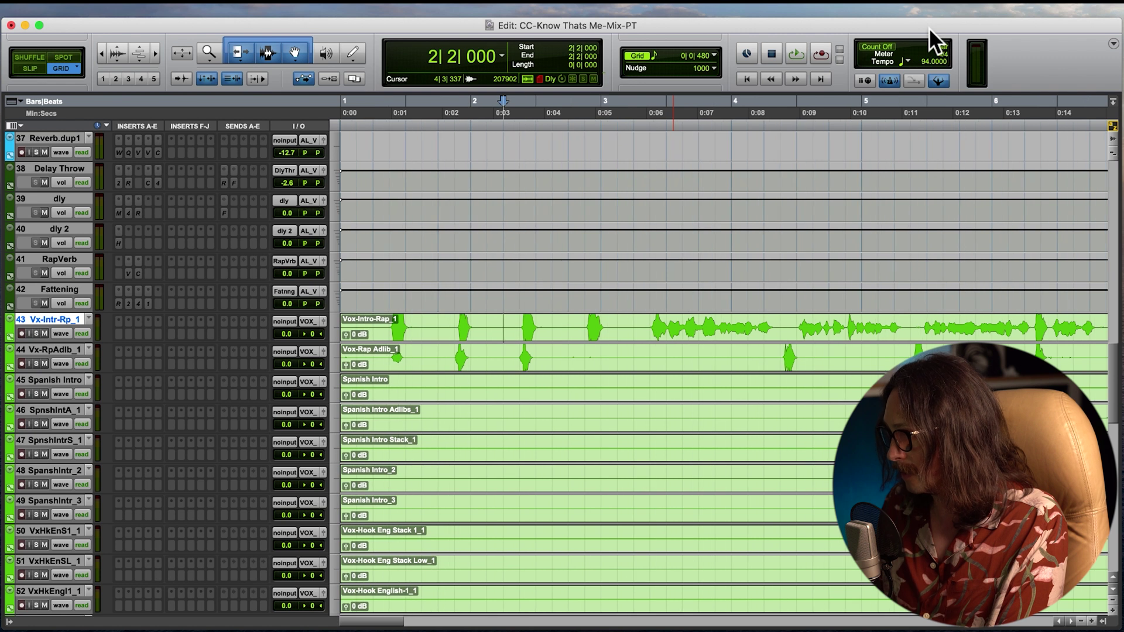
pyautogui.click(460, 327)
pyautogui.click(391, 326)
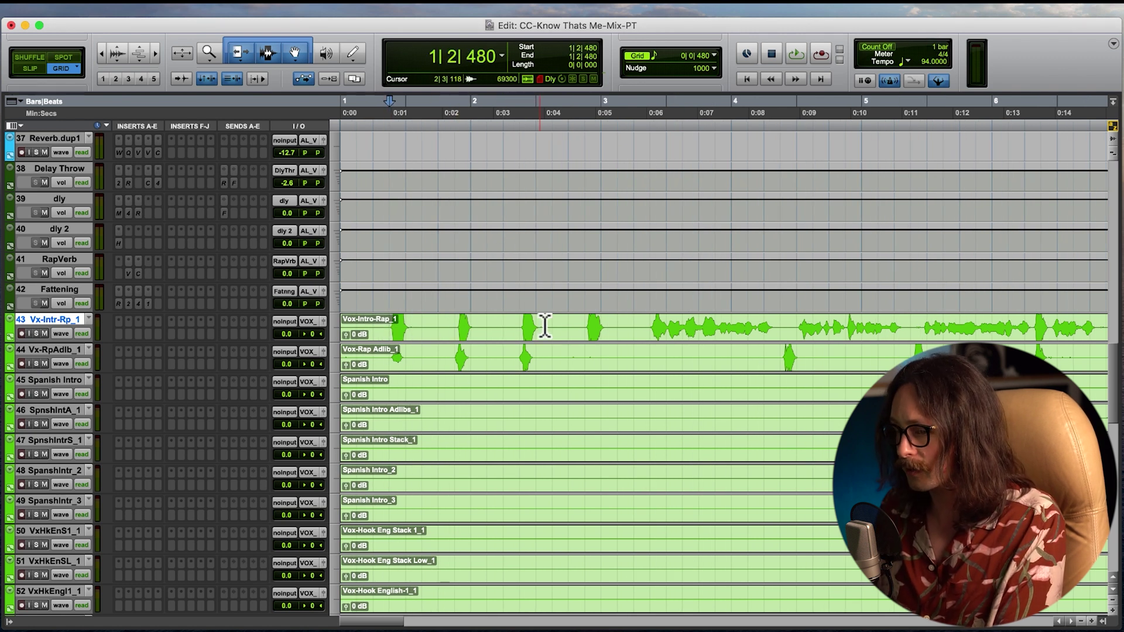
pyautogui.press('t')
pyautogui.press('t')
pyautogui.press('r')
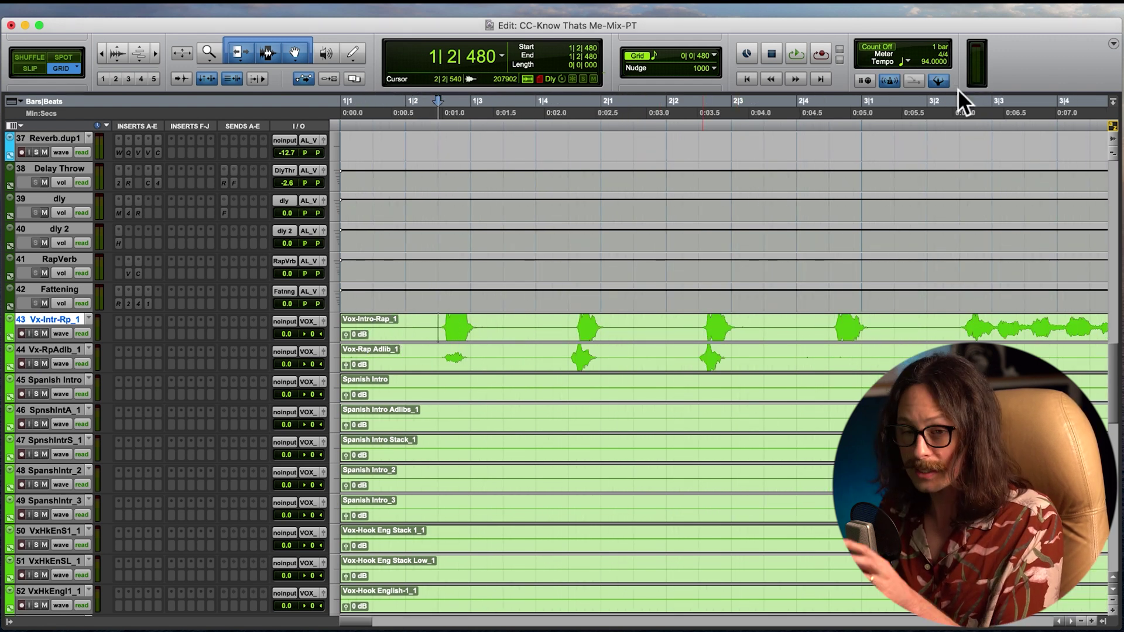
# Step: Examine how the second hit near 1|4|480 on the Vox-Intro-Rap_1 and Vox-Rap Adlib_1 tracks lines up with the grid
pyautogui.press('r')
pyautogui.press('r')
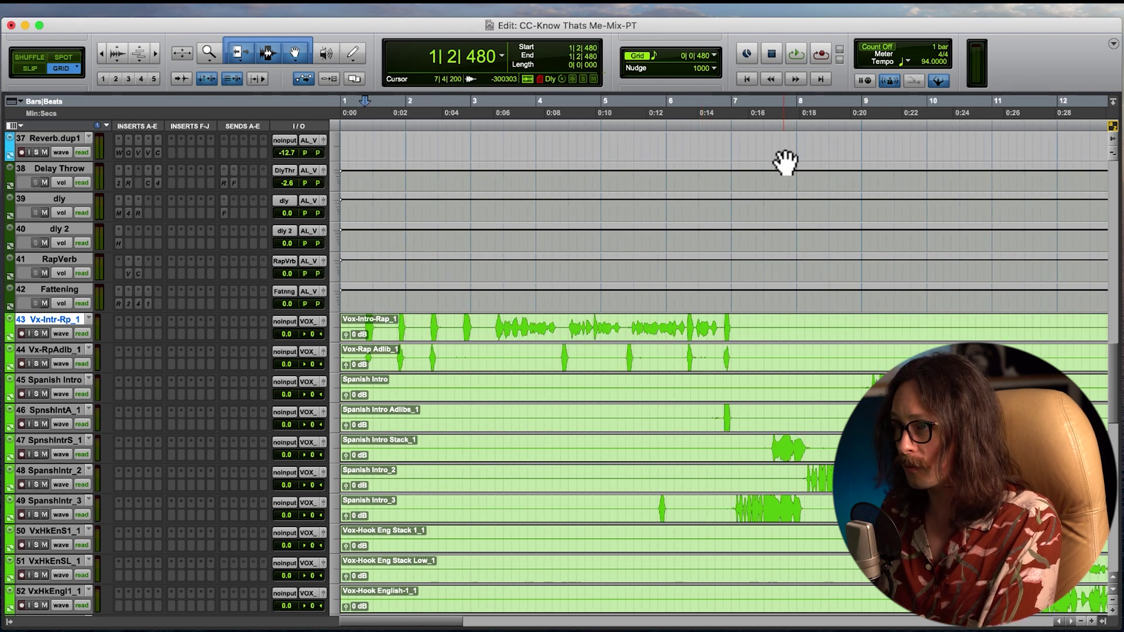
pyautogui.press('t')
pyautogui.press('t')
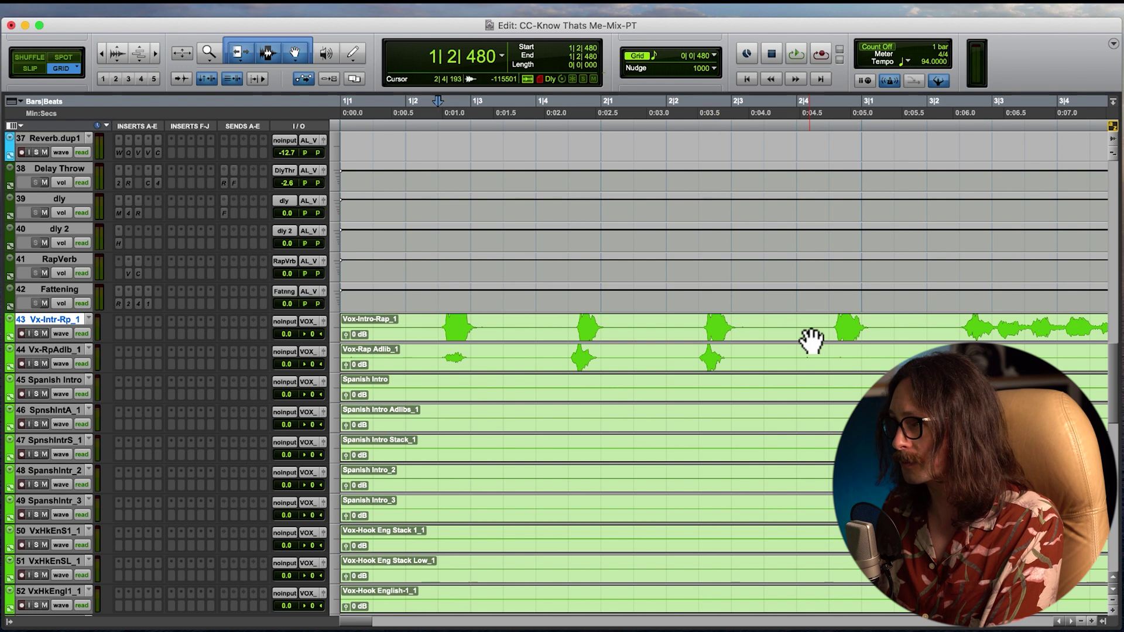
pyautogui.click(575, 321)
pyautogui.press('t')
pyautogui.press('t')
pyautogui.press('t')
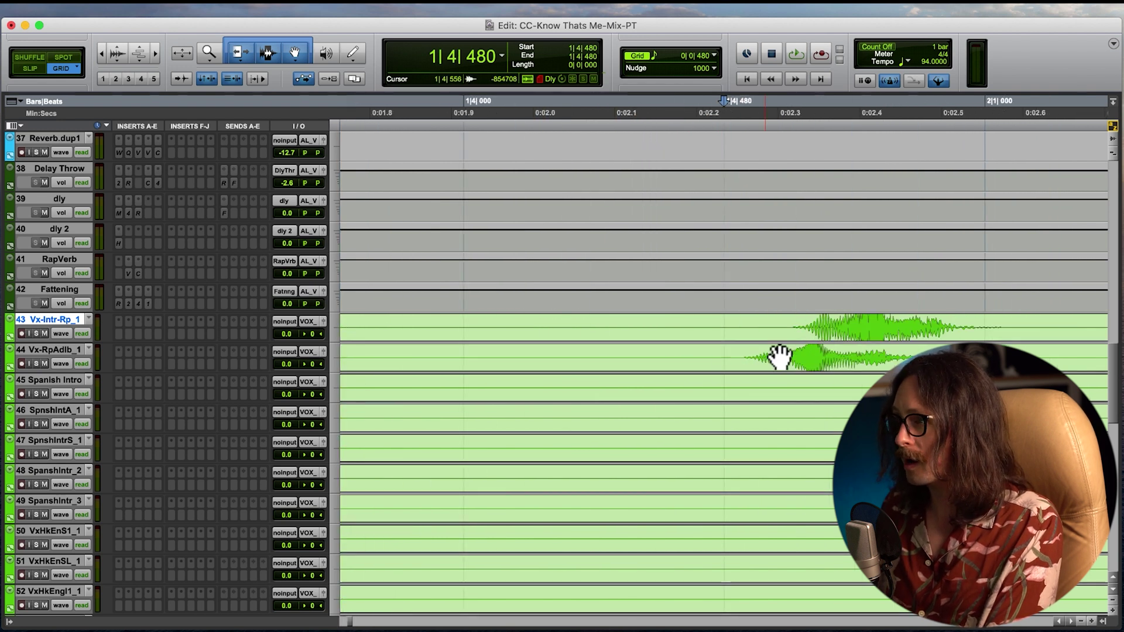
pyautogui.press('r')
pyautogui.press('r')
pyautogui.press('t')
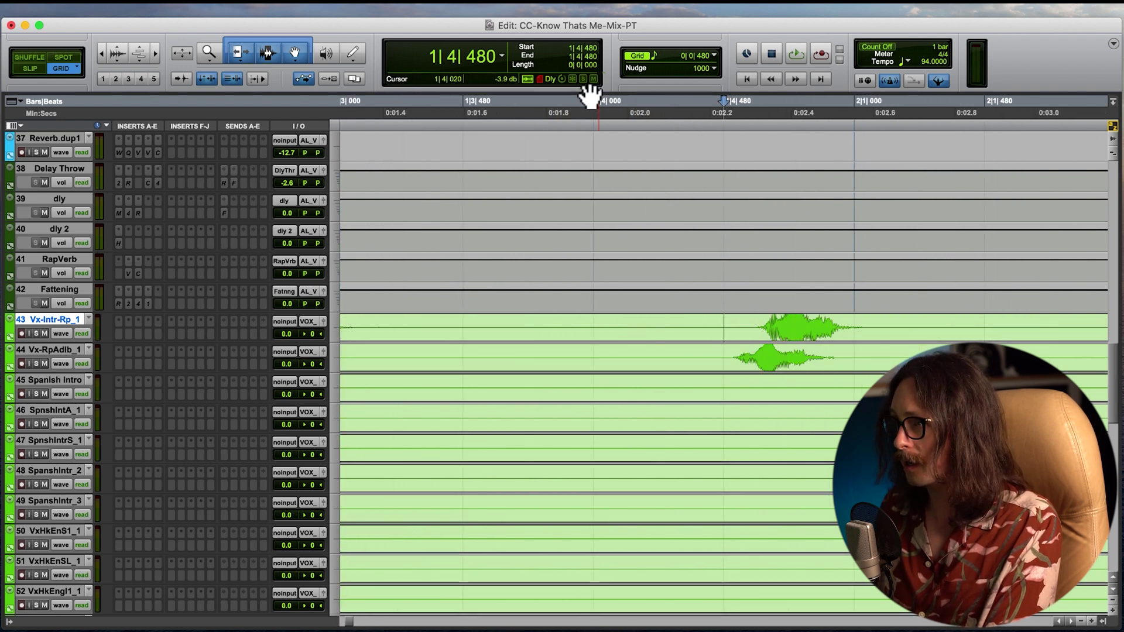
# Step: Set the grid value to 1/16 note
pyautogui.click(702, 54)
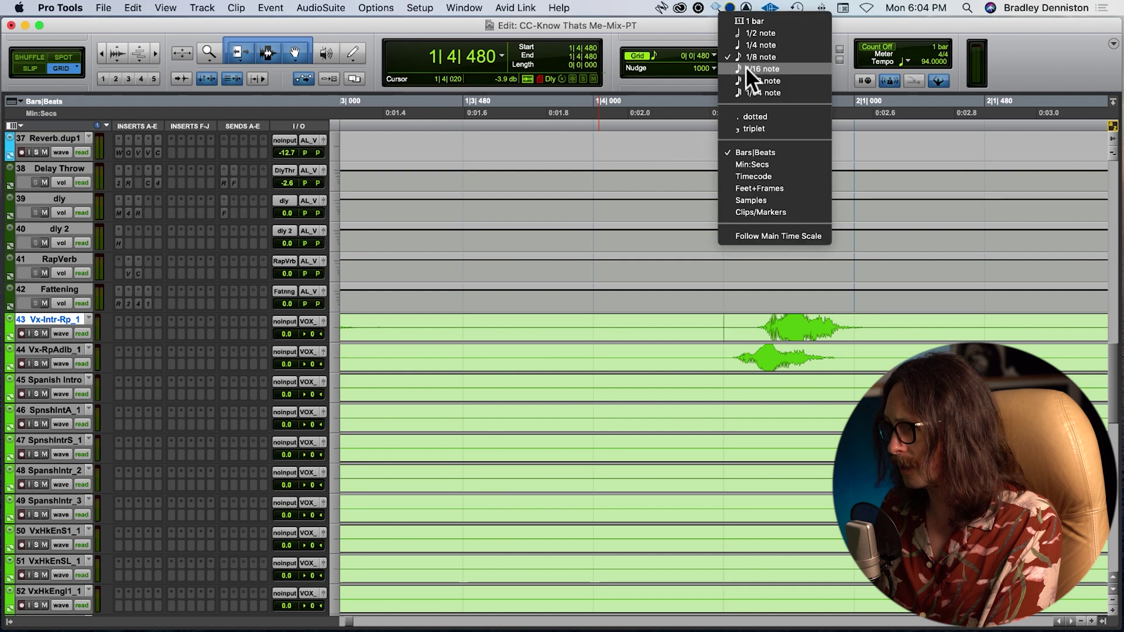
pyautogui.click(746, 65)
pyautogui.press('r')
pyautogui.press('r')
pyautogui.press('r')
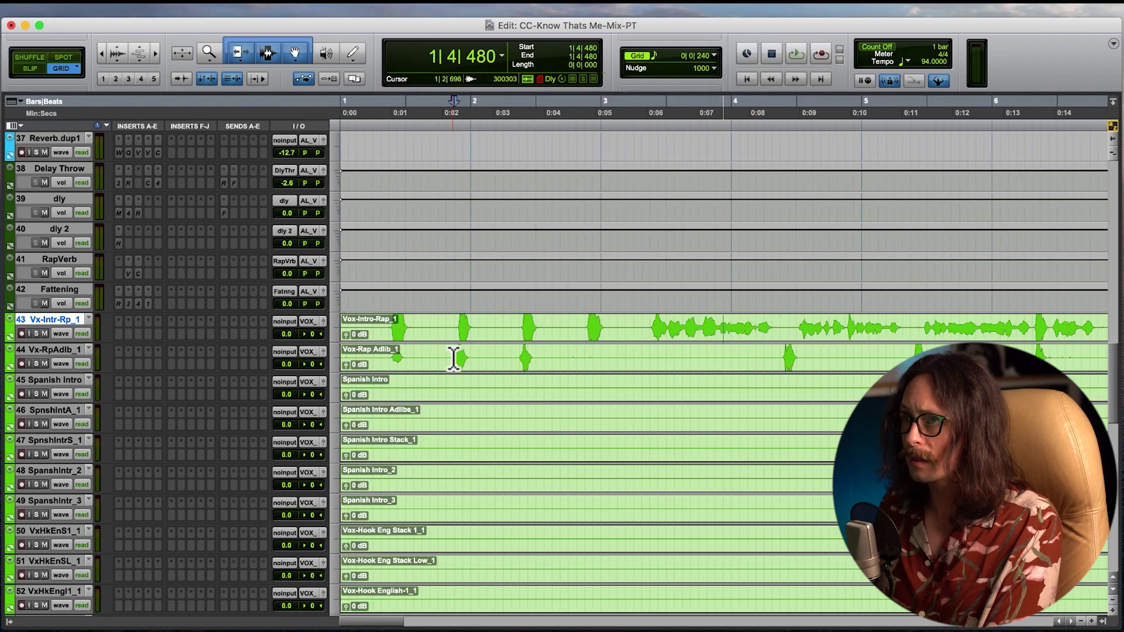
# Step: Place the cursor at 3|2|480 on the Vox-Intro-Rap_1 track and check the start of the phrase against the grid
pyautogui.click(651, 325)
pyautogui.press('t')
pyautogui.press('t')
pyautogui.press('r')
pyautogui.press('r')
# Step: Move the Reverse_1 track directly below the Vox-Rap Adlib_1 track
pyautogui.scroll(-6, 604, 383)
pyautogui.scroll(-20, 605, 383)
pyautogui.press('r')
pyautogui.press('r')
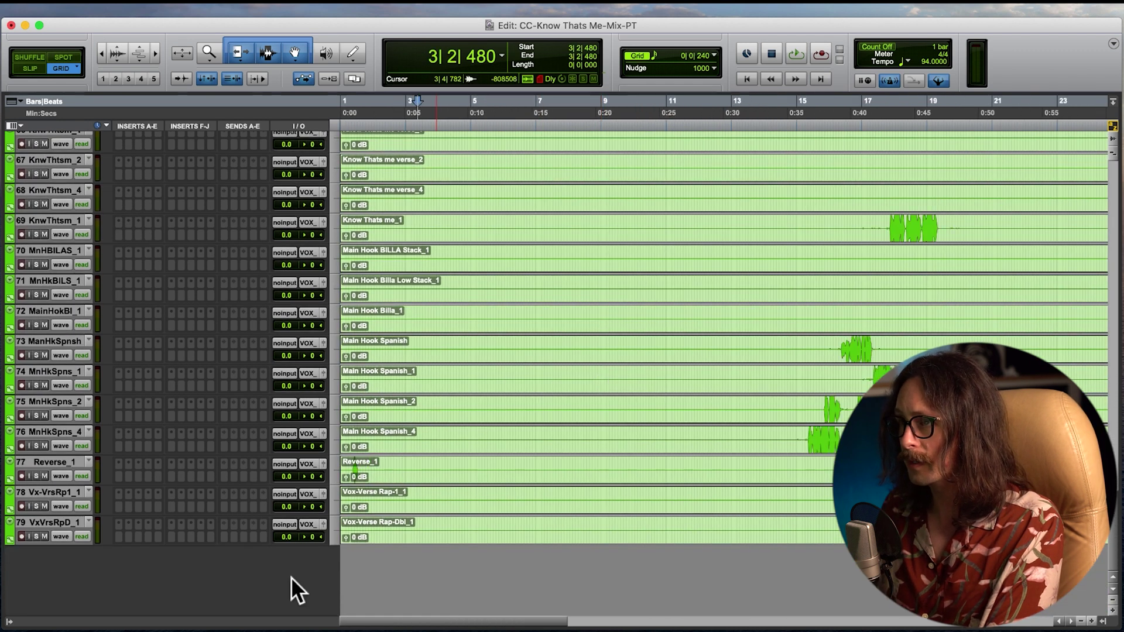
pyautogui.moveTo(33, 461); pyautogui.dragTo(77, 410)
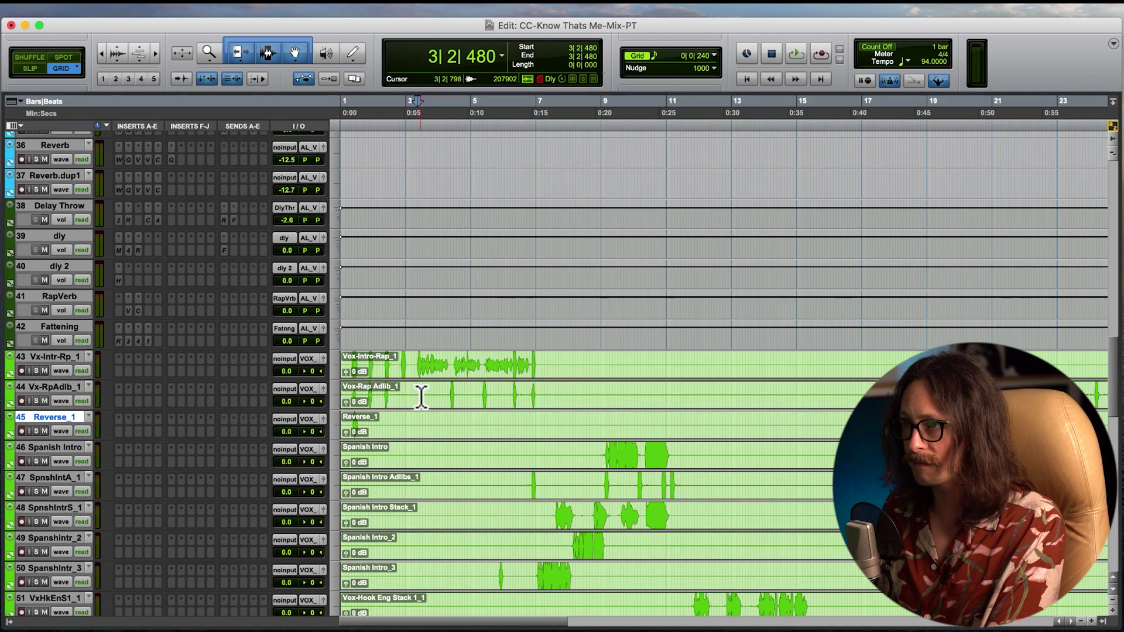
# Step: Move the Main Hook Spanish_2 and Main Hook Spanish_4 tracks together to directly below the Vox-Hook Stack High_1 track
pyautogui.scroll(-15, 416, 382)
pyautogui.scroll(9, 423, 403)
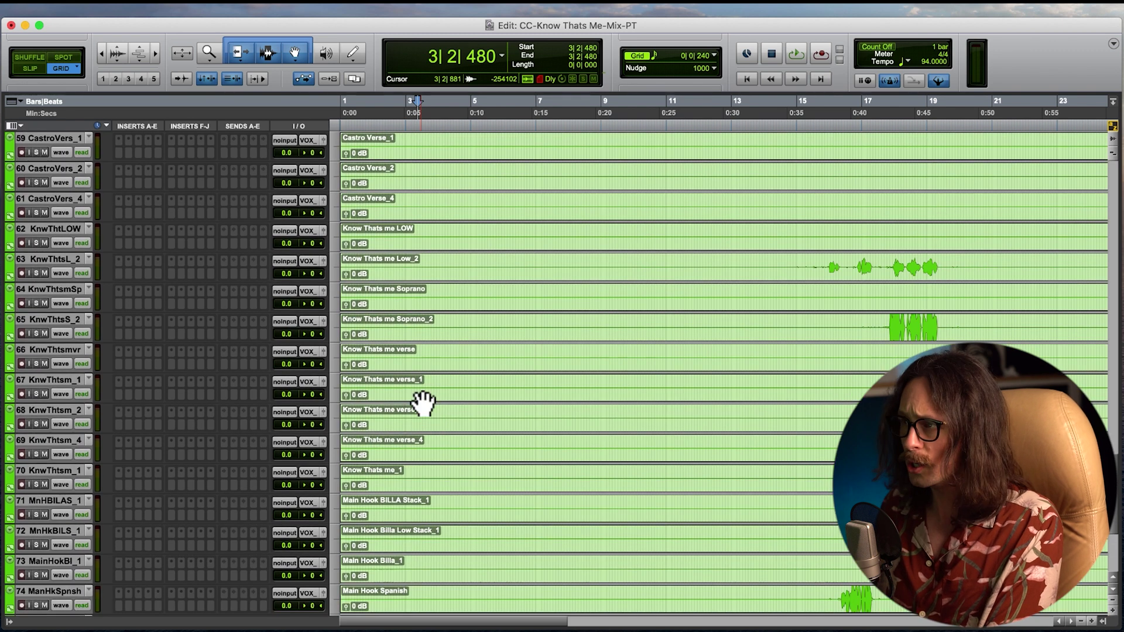
pyautogui.scroll(-6, 423, 403)
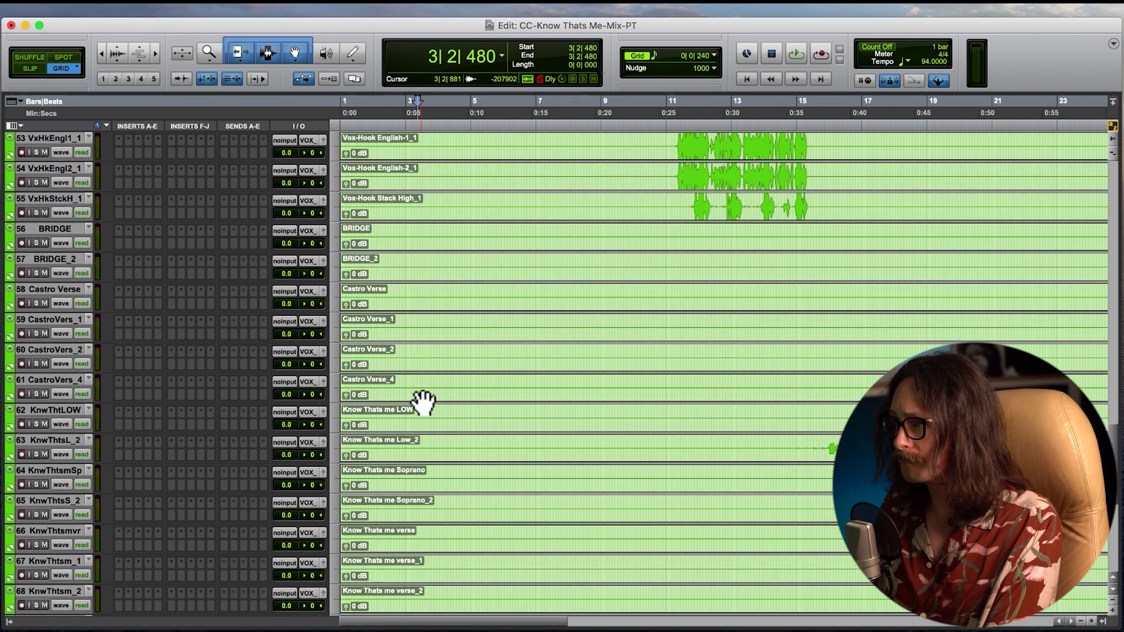
pyautogui.scroll(3, 535, 402)
pyautogui.scroll(-12, 535, 401)
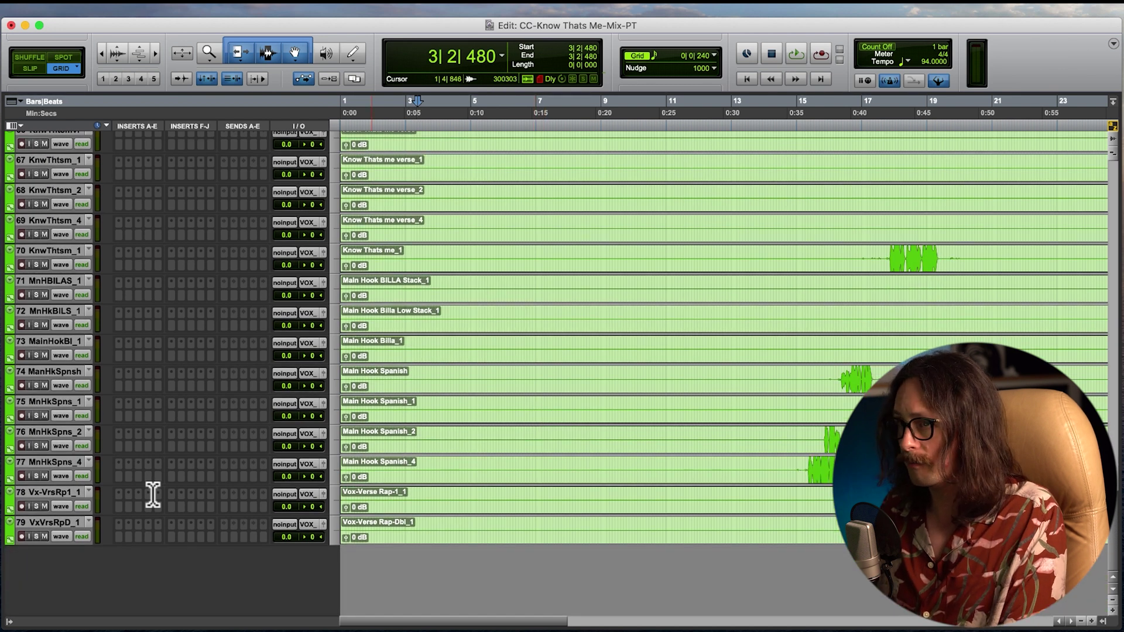
pyautogui.click(38, 463)
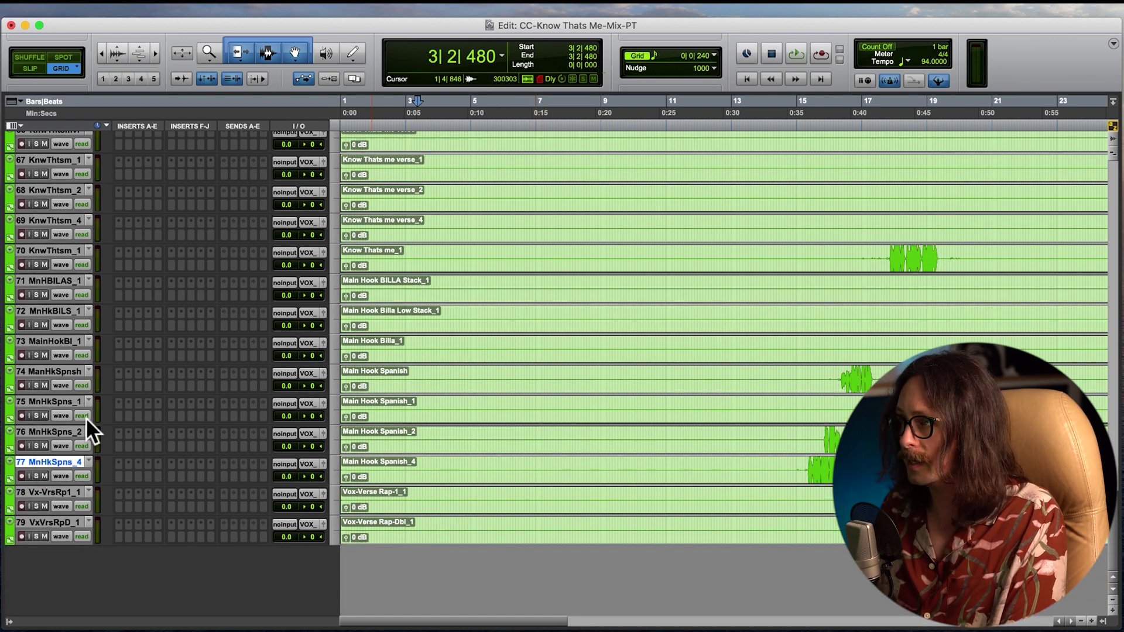
pyautogui.moveTo(47, 431); pyautogui.dragTo(34, 154)
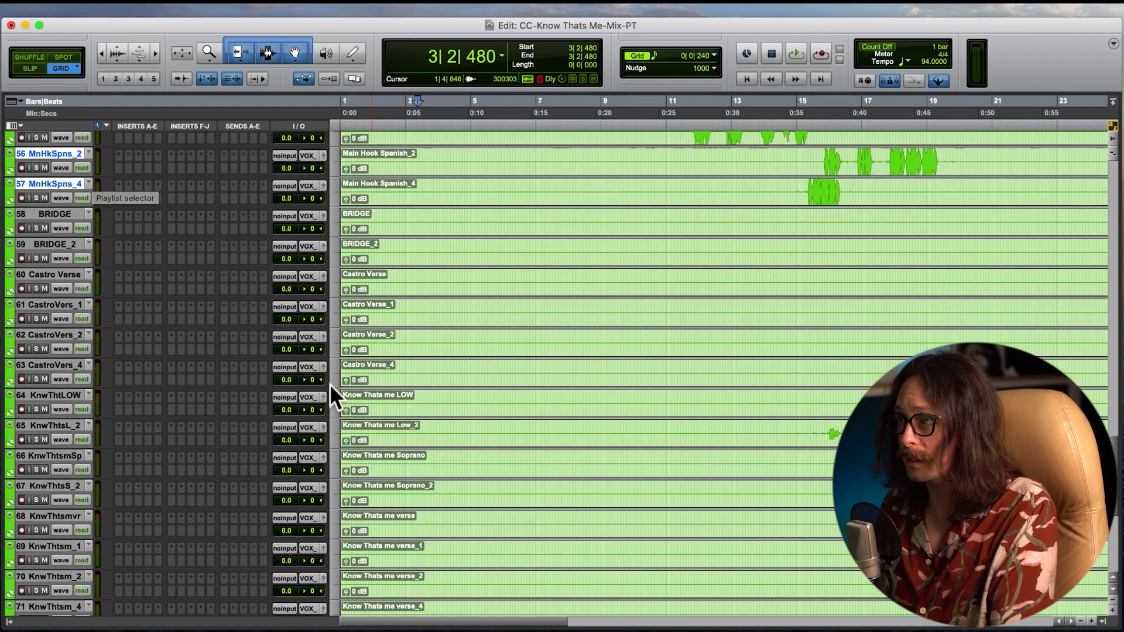
# Step: Examine where the audio on the intro, hook, verse and bridge tracks falls across the whole song
pyautogui.scroll(-10, 710, 402)
pyautogui.scroll(15, 818, 333)
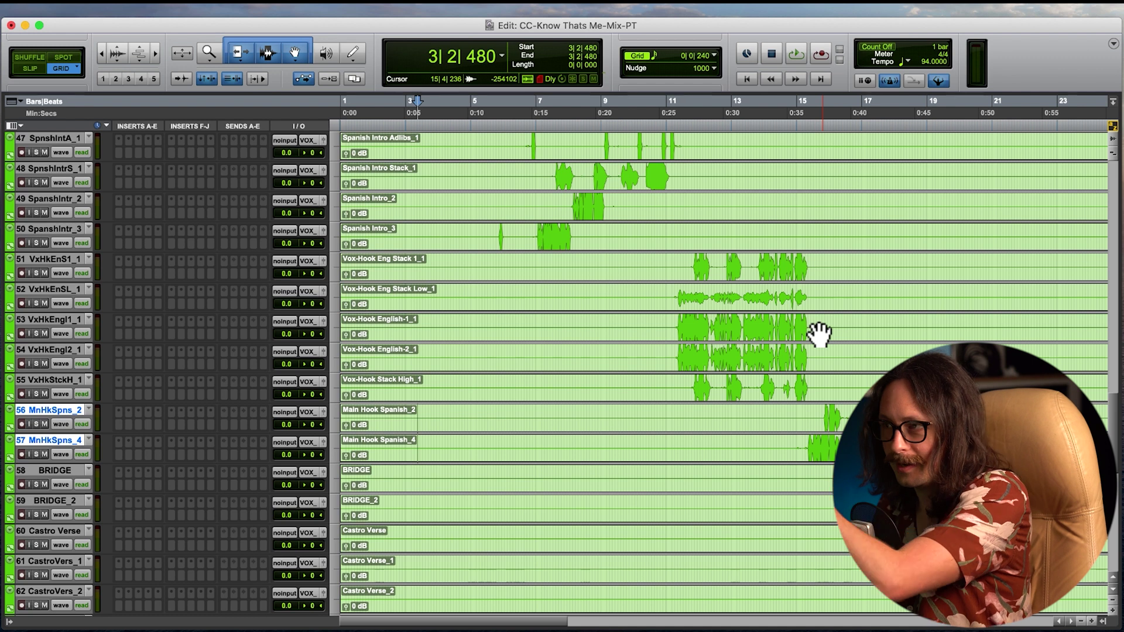
pyautogui.scroll(-12, 756, 339)
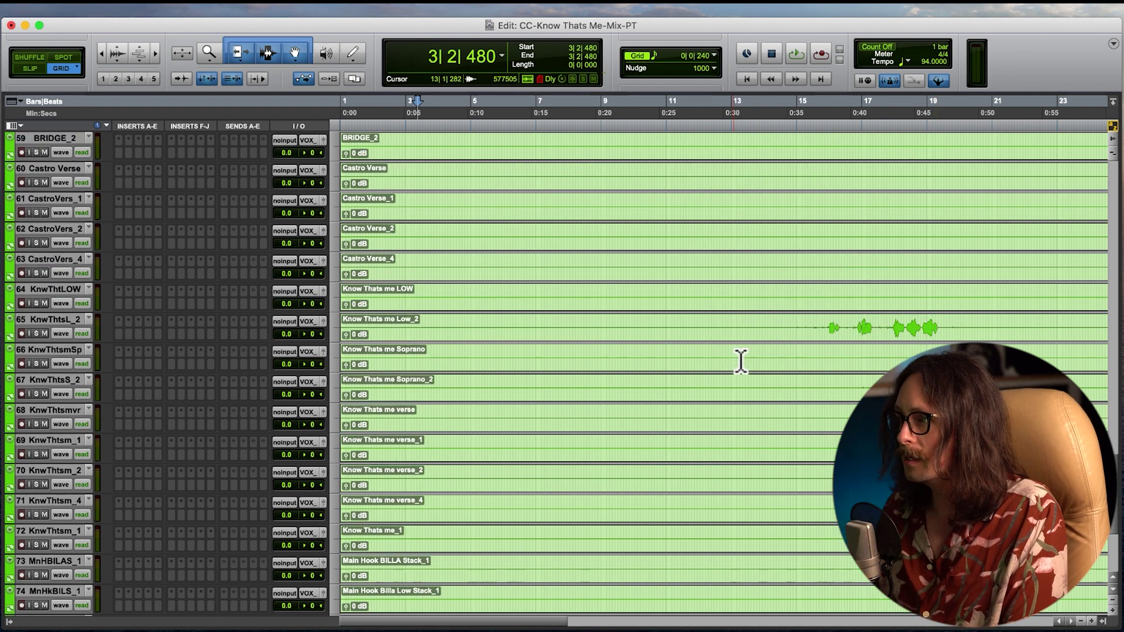
pyautogui.keyDown('alt'); pyautogui.scroll(-4, 673, 386); pyautogui.keyUp('alt')
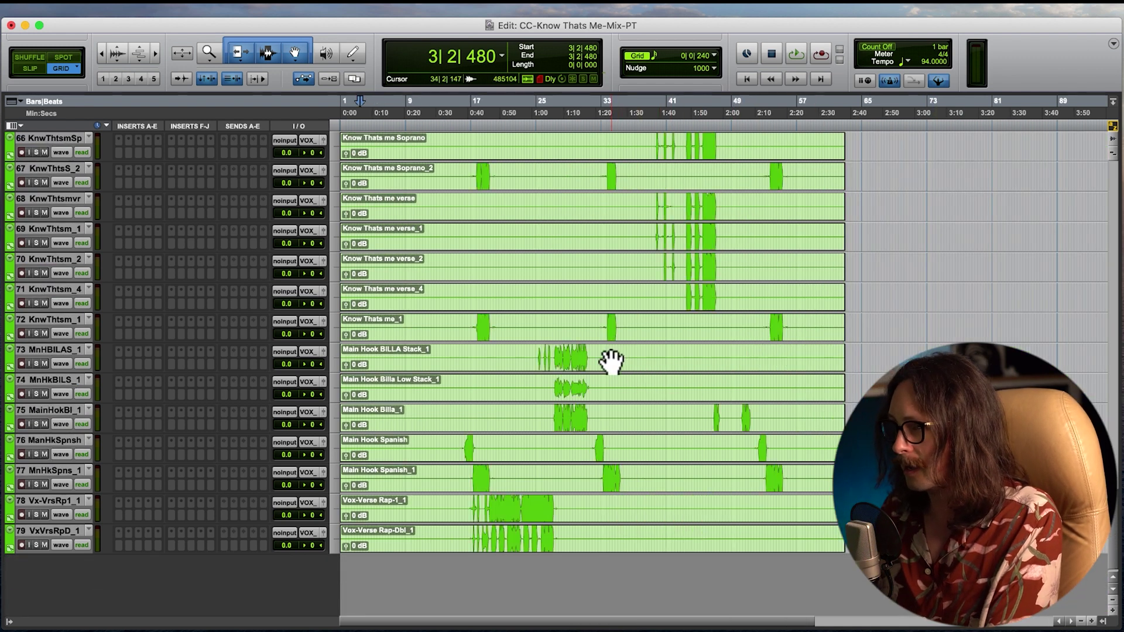
pyautogui.scroll(4, 609, 357)
pyautogui.scroll(13, 610, 354)
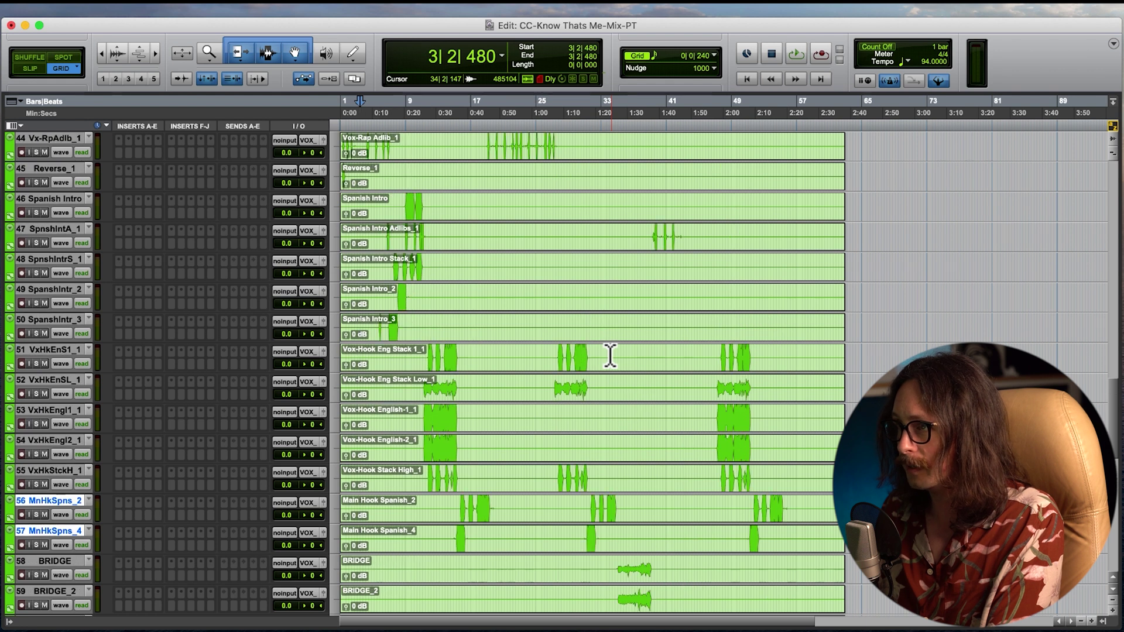
pyautogui.keyDown('alt'); pyautogui.scroll(6, 561, 344); pyautogui.keyUp('alt')
pyautogui.keyDown('alt'); pyautogui.scroll(-4, 561, 344); pyautogui.keyUp('alt')
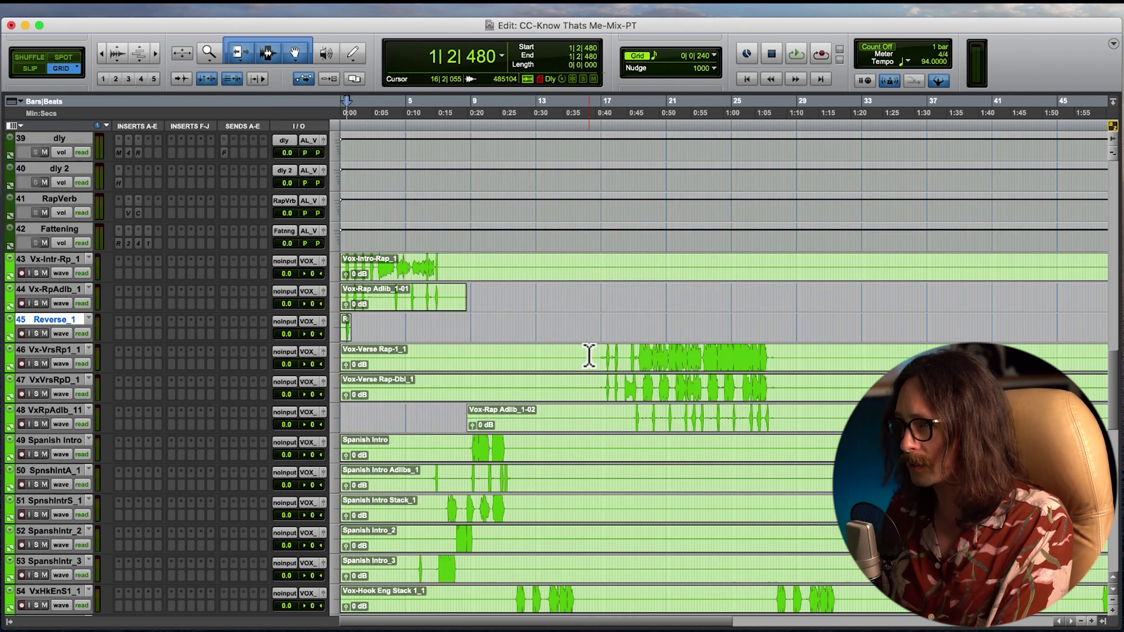
# Step: Place the cursor at 17|1|000 on the Vox-Verse Rap-1_1 track and enlarge its waveform display and track height
pyautogui.click(467, 351)
pyautogui.click(605, 351)
pyautogui.keyDown('alt'); pyautogui.scroll(3, 644, 351); pyautogui.keyUp('alt')
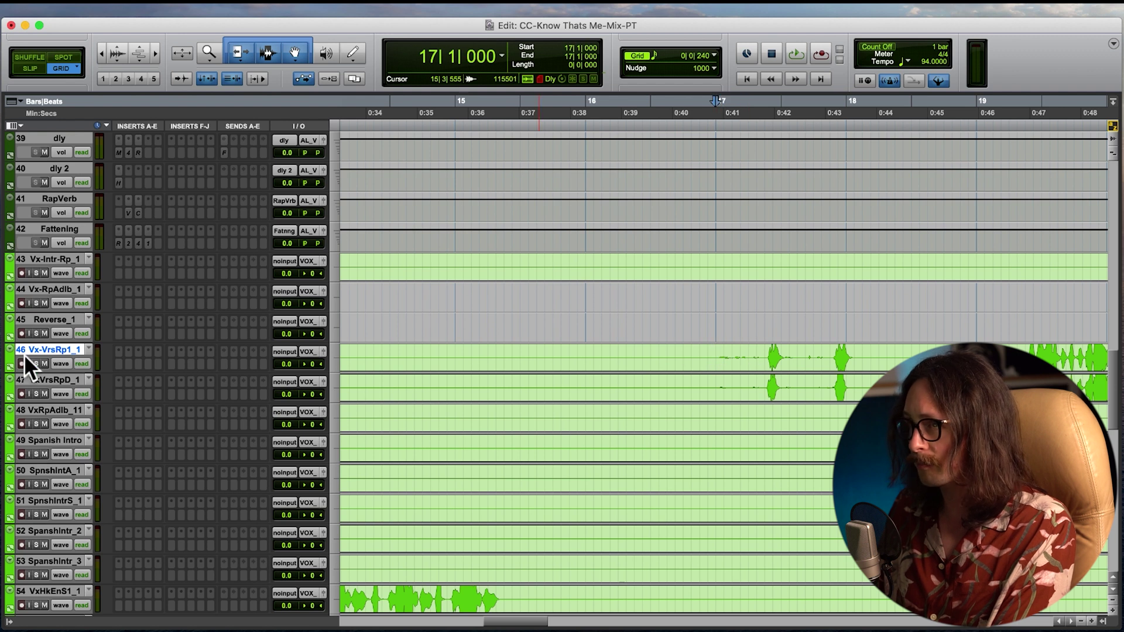
pyautogui.press('t')
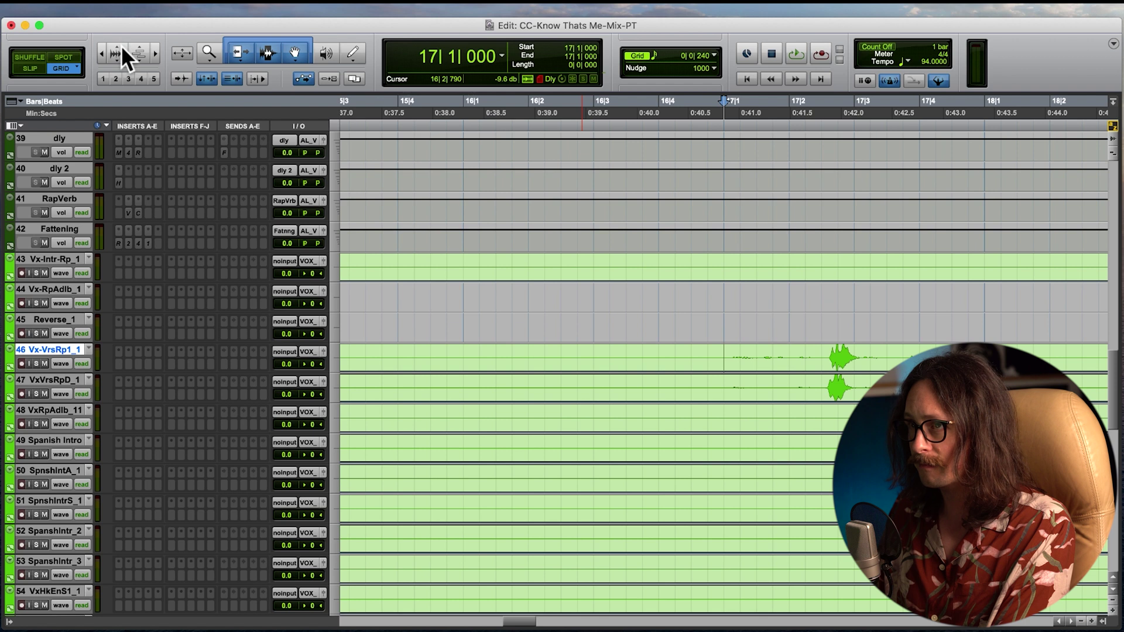
pyautogui.click(116, 60)
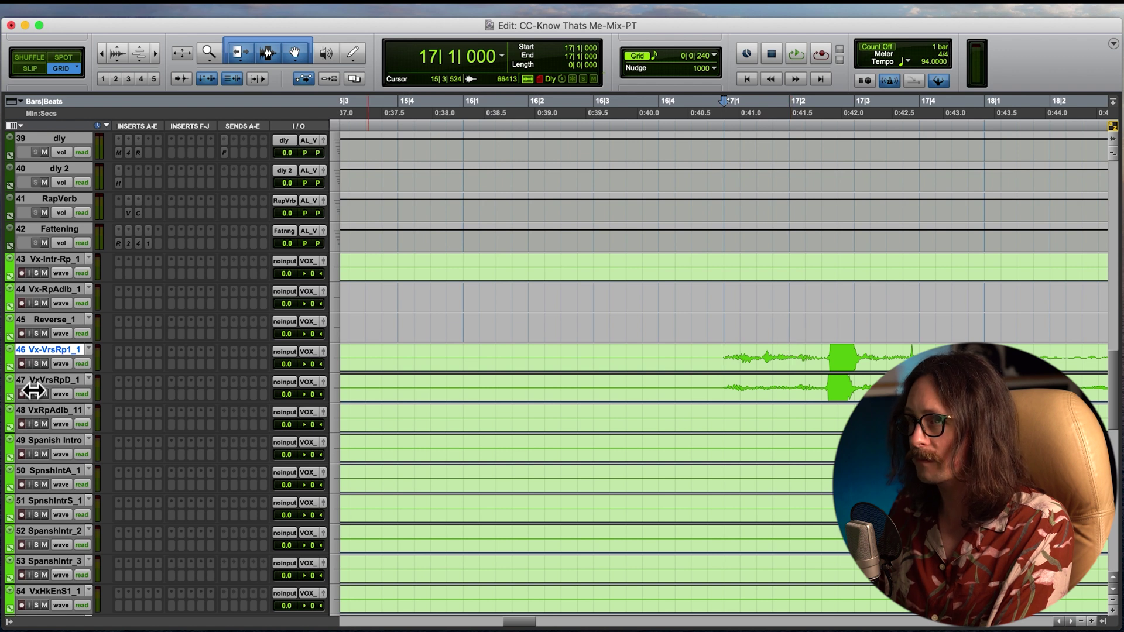
pyautogui.moveTo(32, 370); pyautogui.dragTo(23, 505)
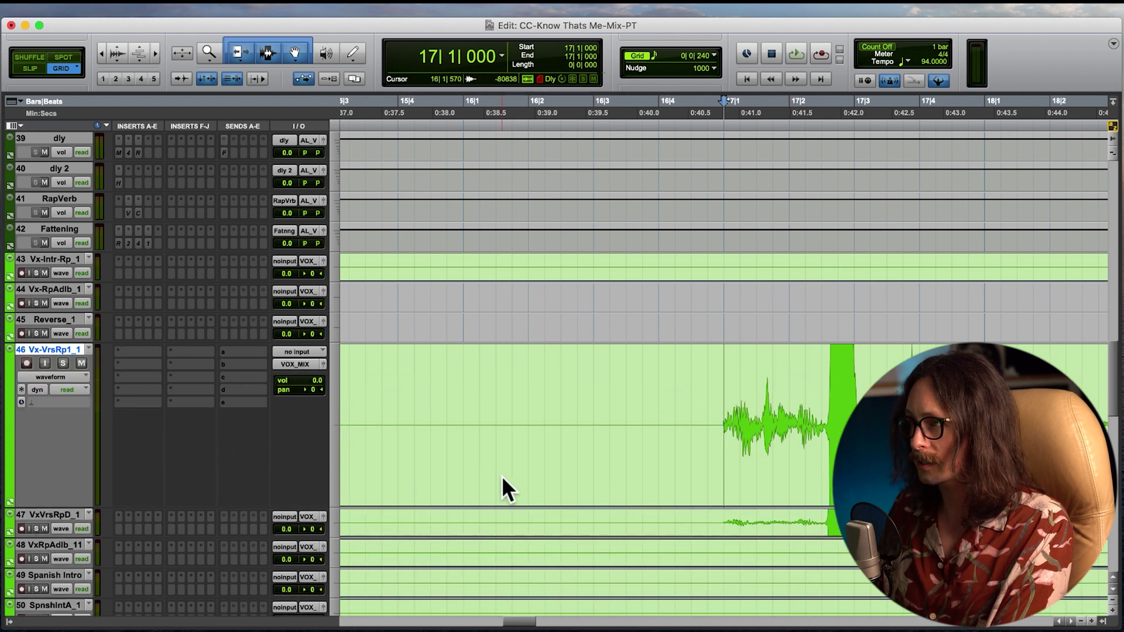
# Step: Examine the start of the Vox-Verse Rap-1_1 audio around 17|1|480 at closer zoom
pyautogui.click(755, 420)
pyautogui.press('super+bracketright')
pyautogui.press('super+bracketright')
pyautogui.press('super+bracketright')
pyautogui.press('super+bracketright')
pyautogui.press('super+bracketleft')
pyautogui.press('super+bracketleft')
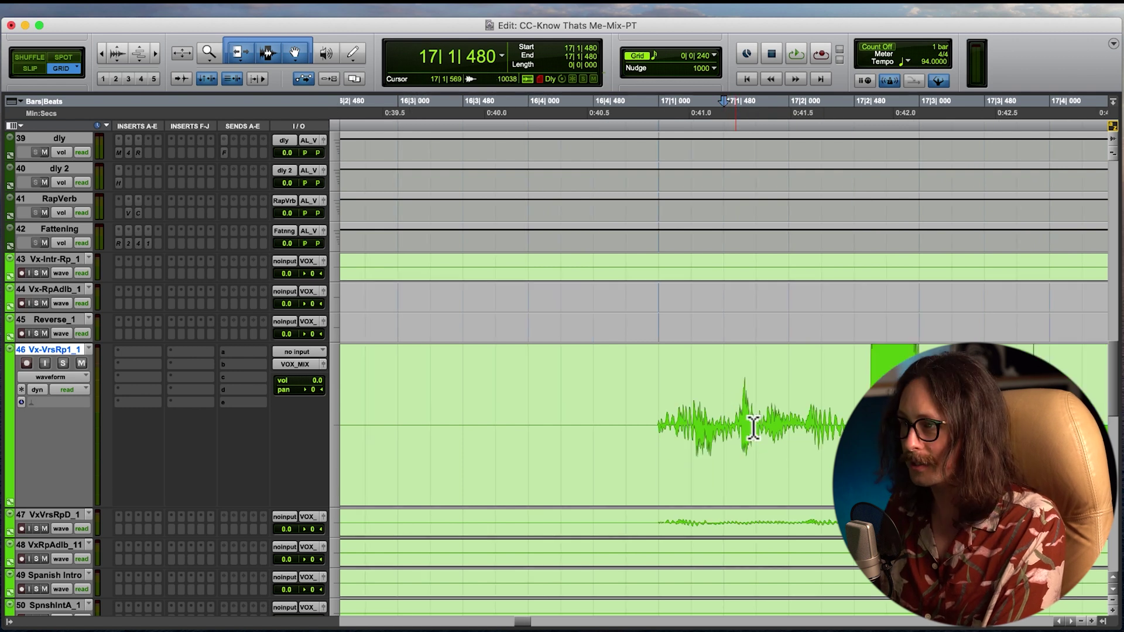
# Step: Place the cursor at 17|2|000 on the Vox-Verse Rap-1_1 track and zoom in to inspect the waveform there
pyautogui.click(832, 413)
pyautogui.press('super+bracketright')
pyautogui.press('super+bracketright')
pyautogui.press('super+bracketright')
pyautogui.press('super+bracketleft')
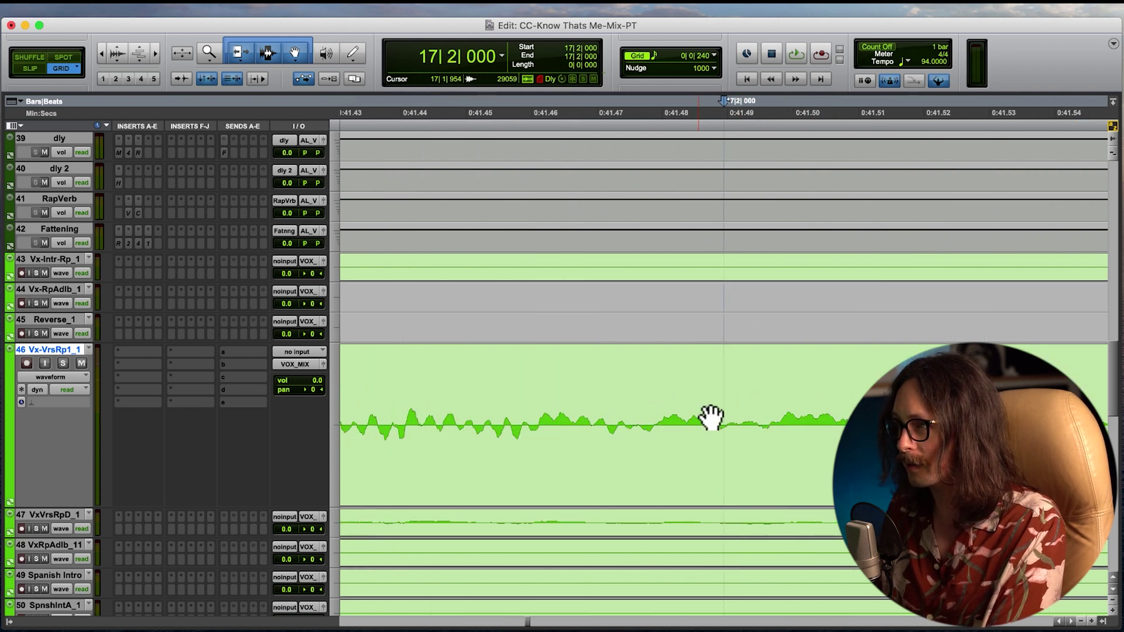
# Step: Solo the Vox-Verse Rap-1_1 track and play it from 16|4|720 to hear how the verse starts
pyautogui.press('r')
pyautogui.press('r')
pyautogui.press('r')
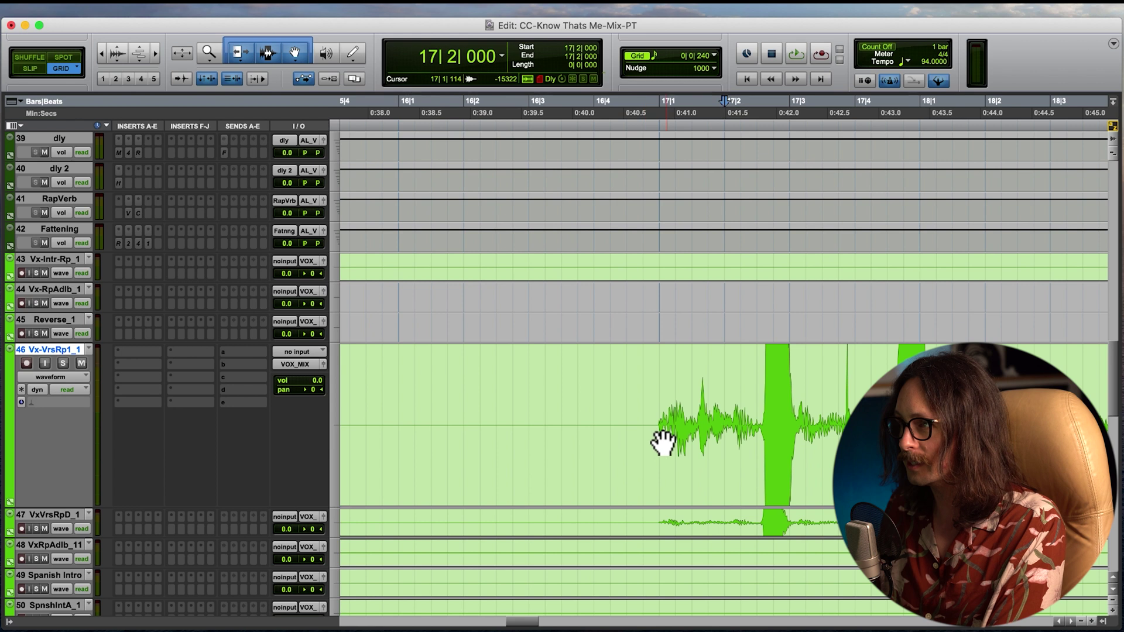
pyautogui.click(687, 421)
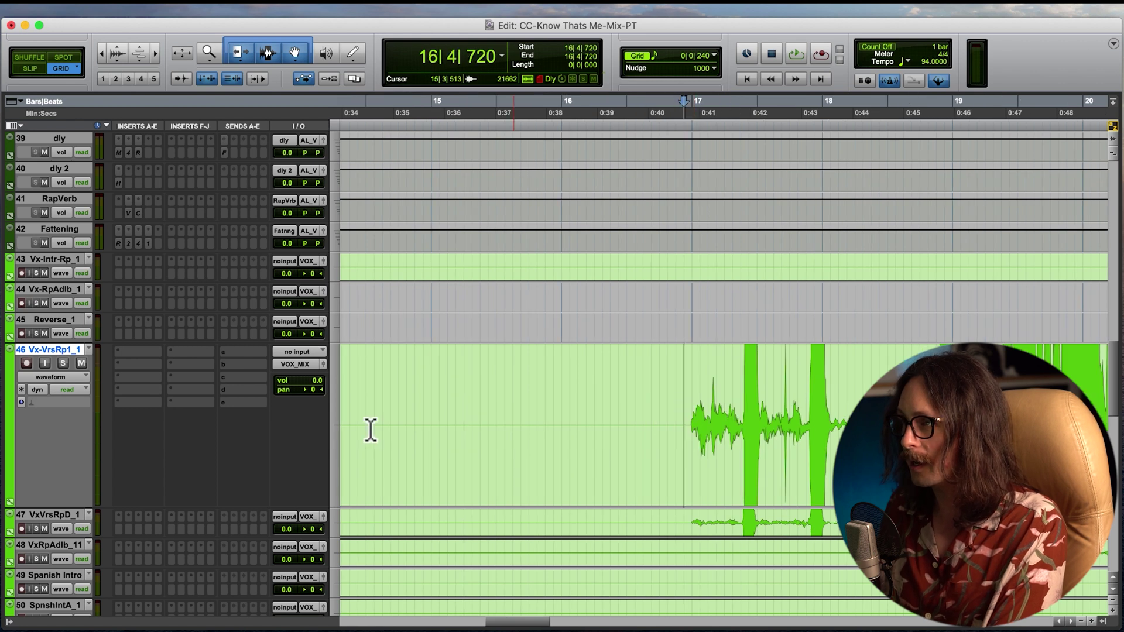
pyautogui.click(64, 364)
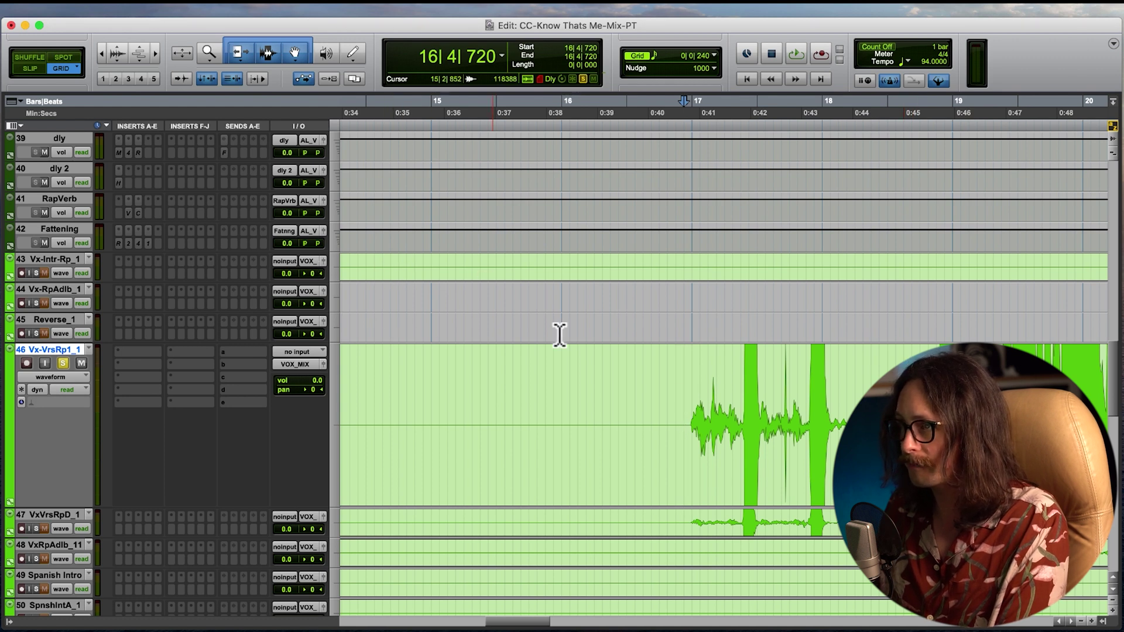
pyautogui.press('space')
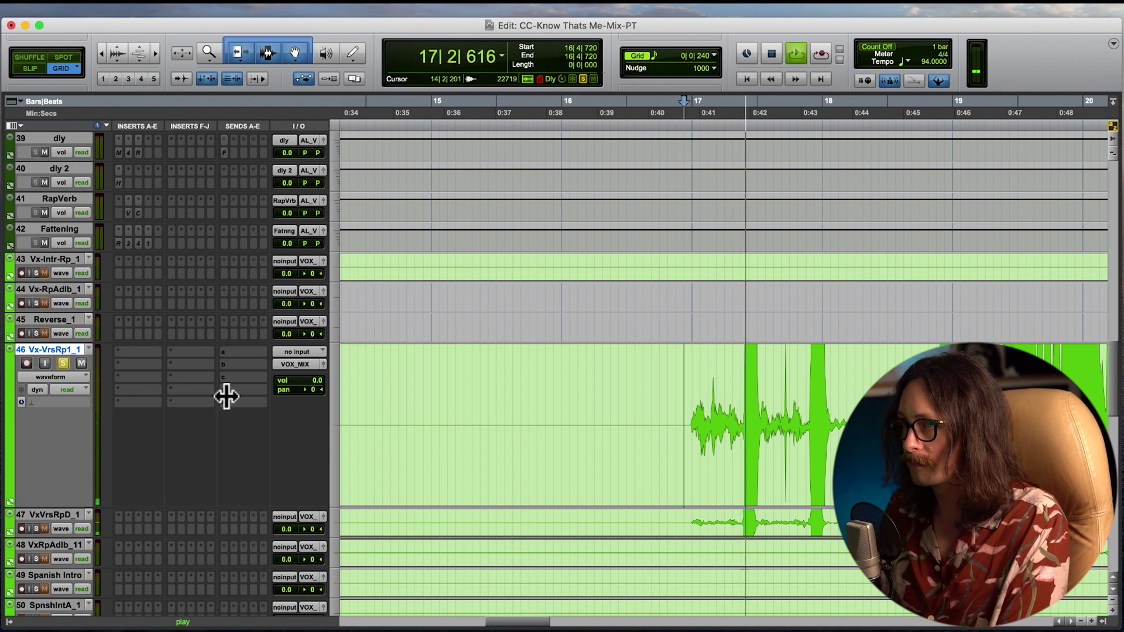
pyautogui.press('space')
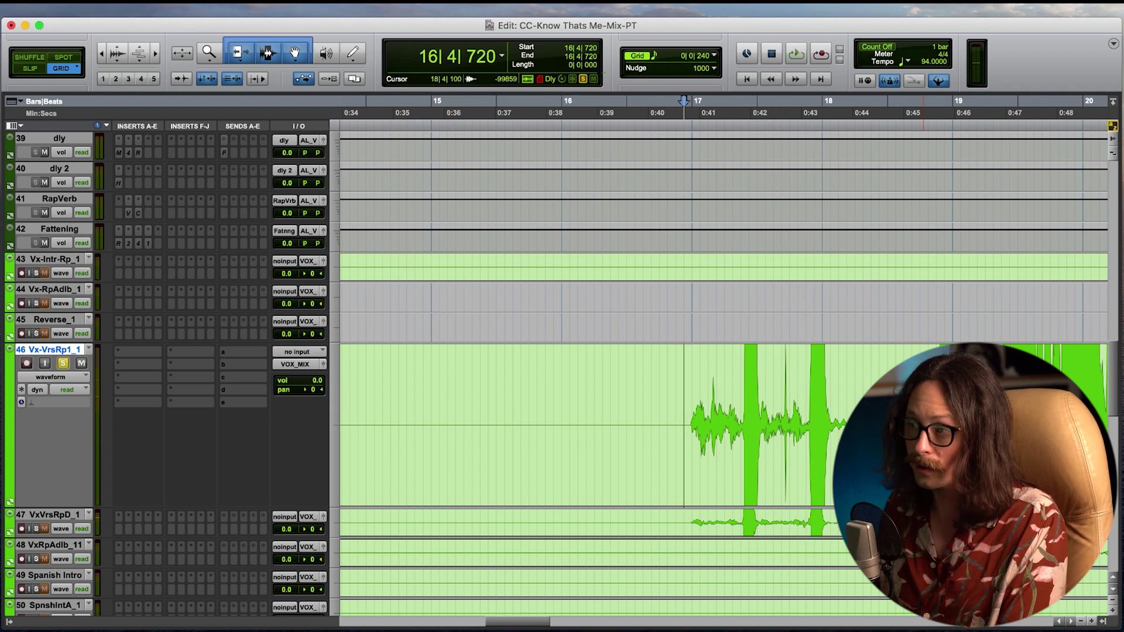
# Step: Trim the start of the Vox-Verse Rap-1_1 clip to 17|2|480 and add a fade-in ending at 17|2|610
pyautogui.click(736, 422)
pyautogui.press('super+bracketright')
pyautogui.press('super+bracketright')
pyautogui.press('super+bracketright')
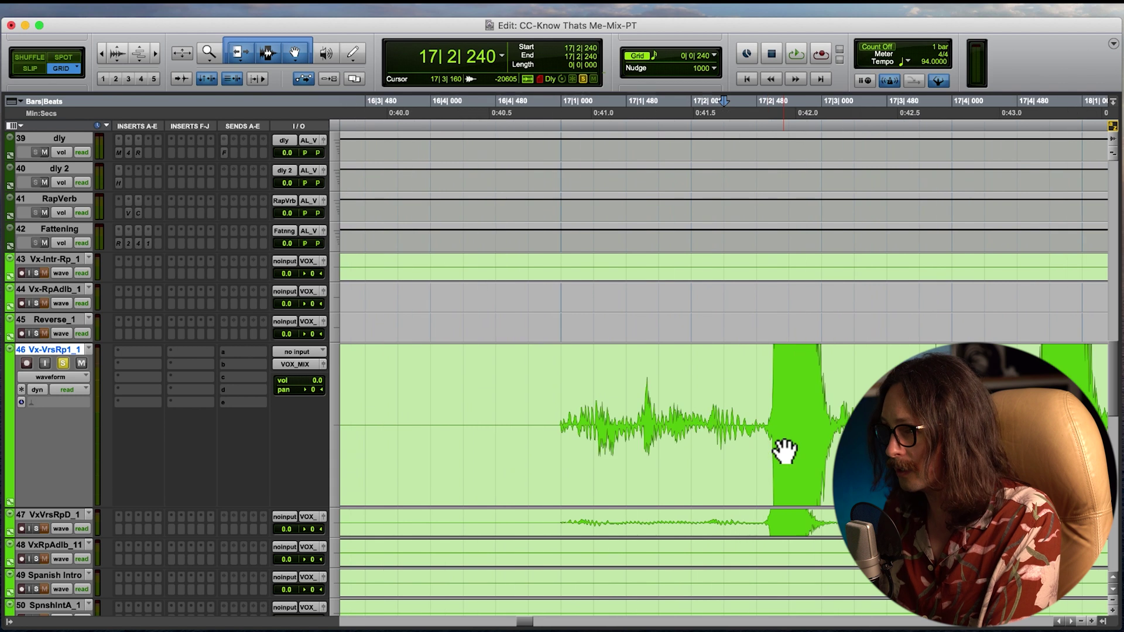
pyautogui.click(786, 417)
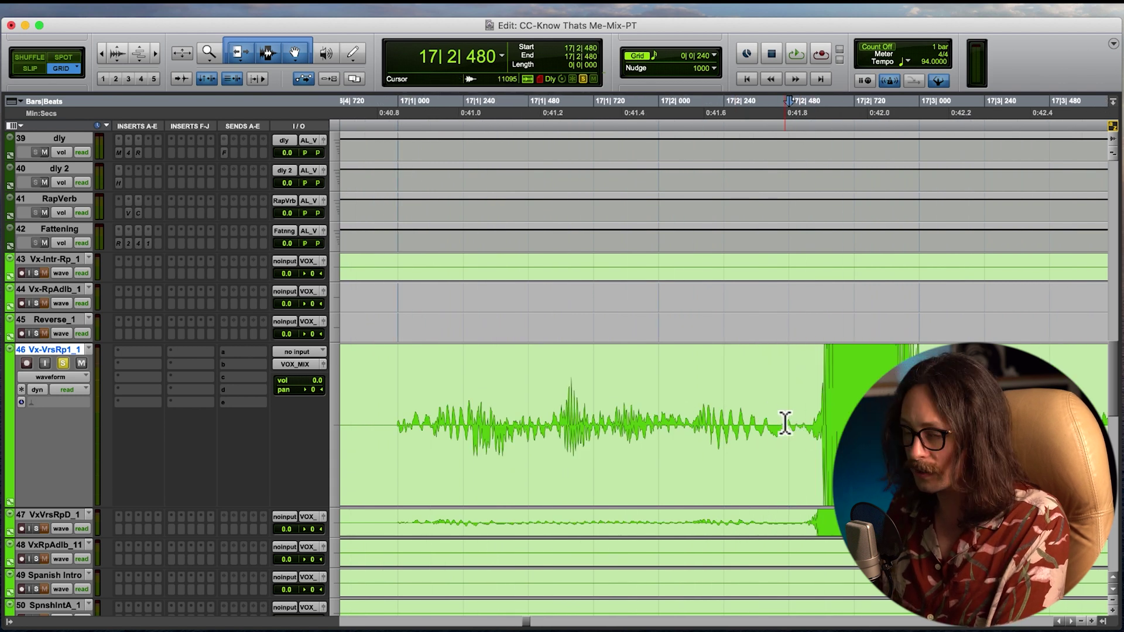
pyautogui.press('a')
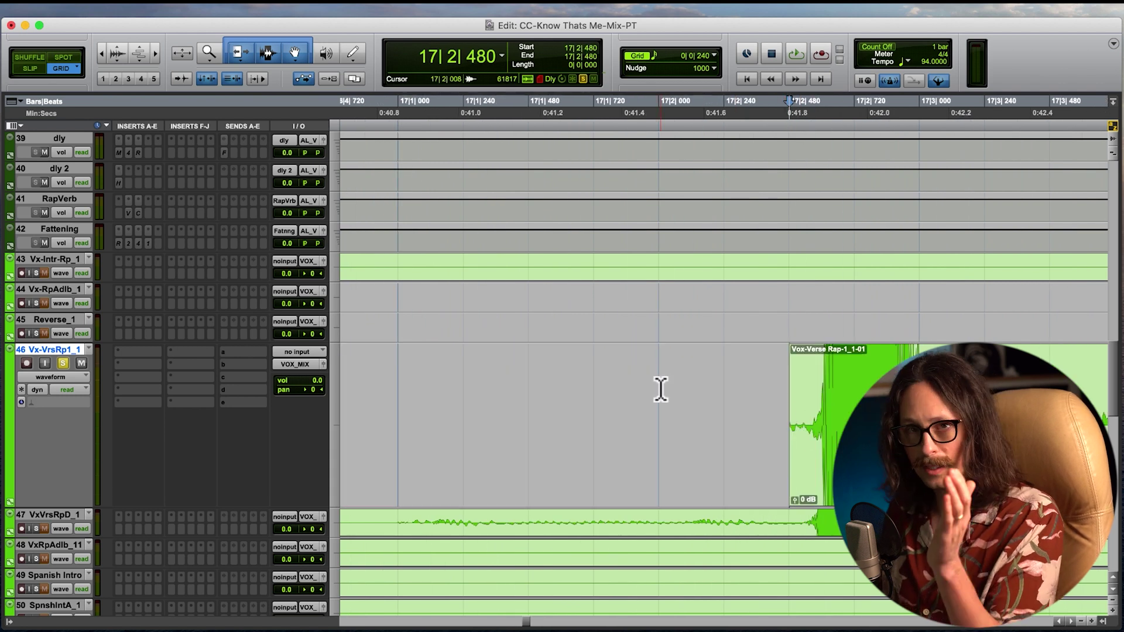
pyautogui.moveTo(791, 350); pyautogui.dragTo(831, 366)
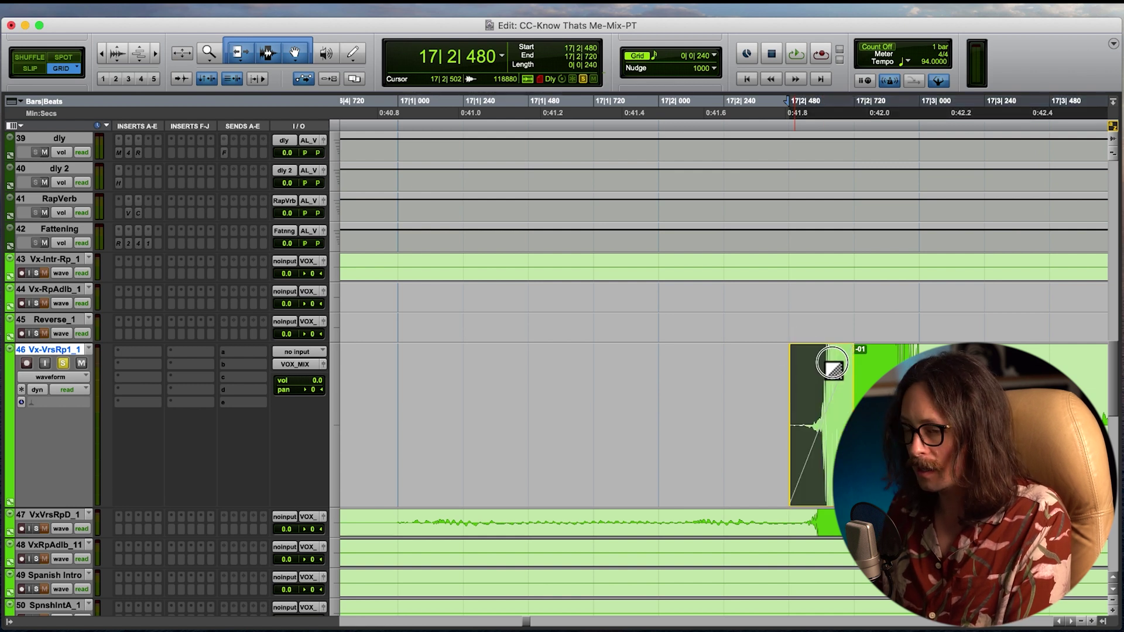
pyautogui.moveTo(828, 365)
pyautogui.mouseDown()
pyautogui.moveTo(806, 368)
pyautogui.moveTo(825, 366)
pyautogui.mouseUp()
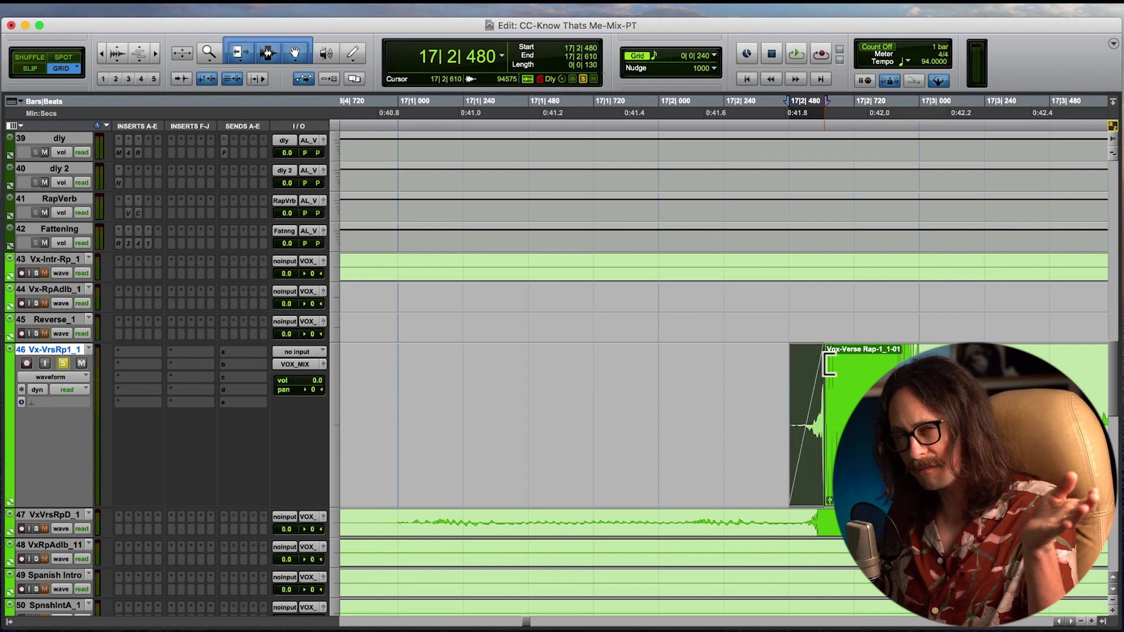
# Step: Unsolo the Vox-Verse Rap-1_1 track with the whole song in view
pyautogui.press('r')
pyautogui.press('r')
pyautogui.press('r')
pyautogui.press('r')
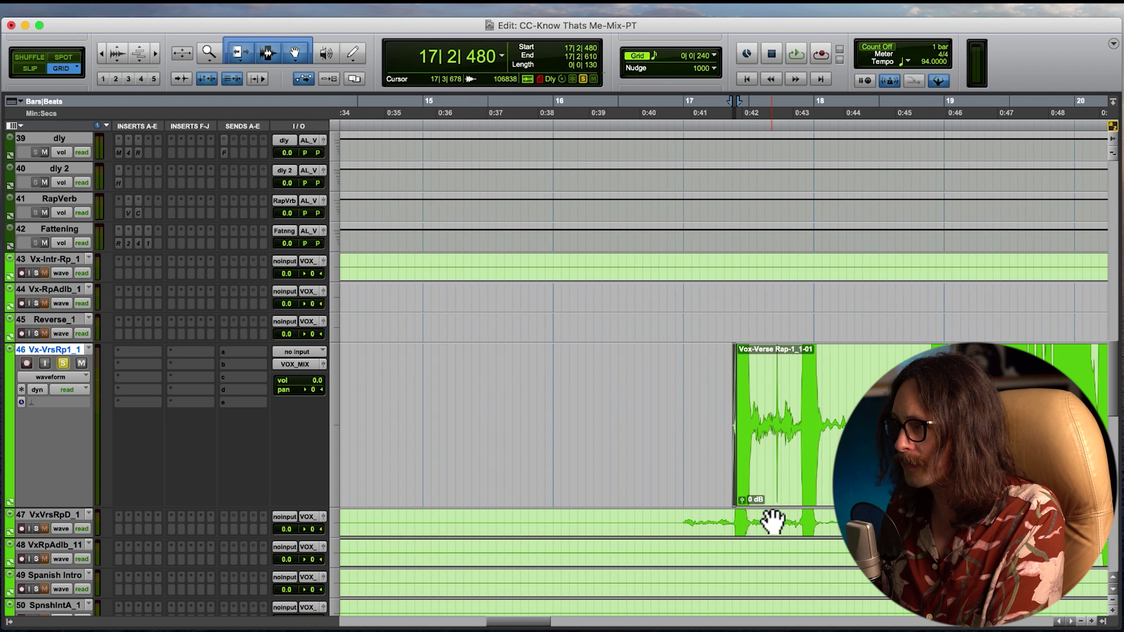
pyautogui.press('r')
pyautogui.press('r')
pyautogui.press('r')
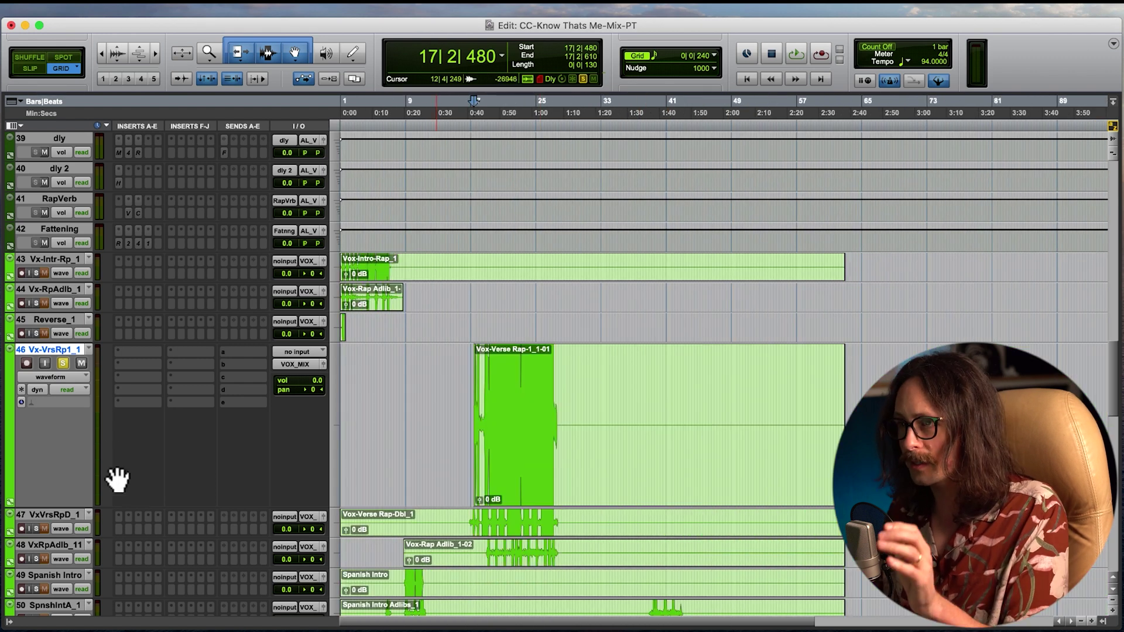
pyautogui.click(64, 363)
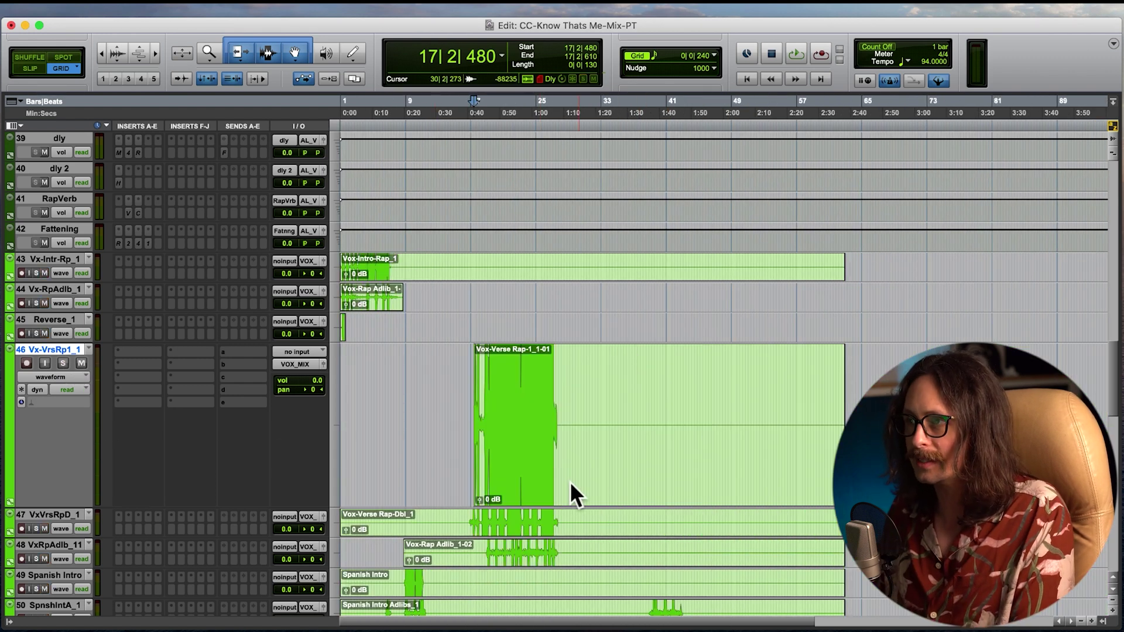
# Step: Reduce the height of all tracks and shrink the enlarged Vox-Verse Rap-1_1 track further
pyautogui.hotkey('ctrl', 'alt', 'Down')
pyautogui.press('super+z')
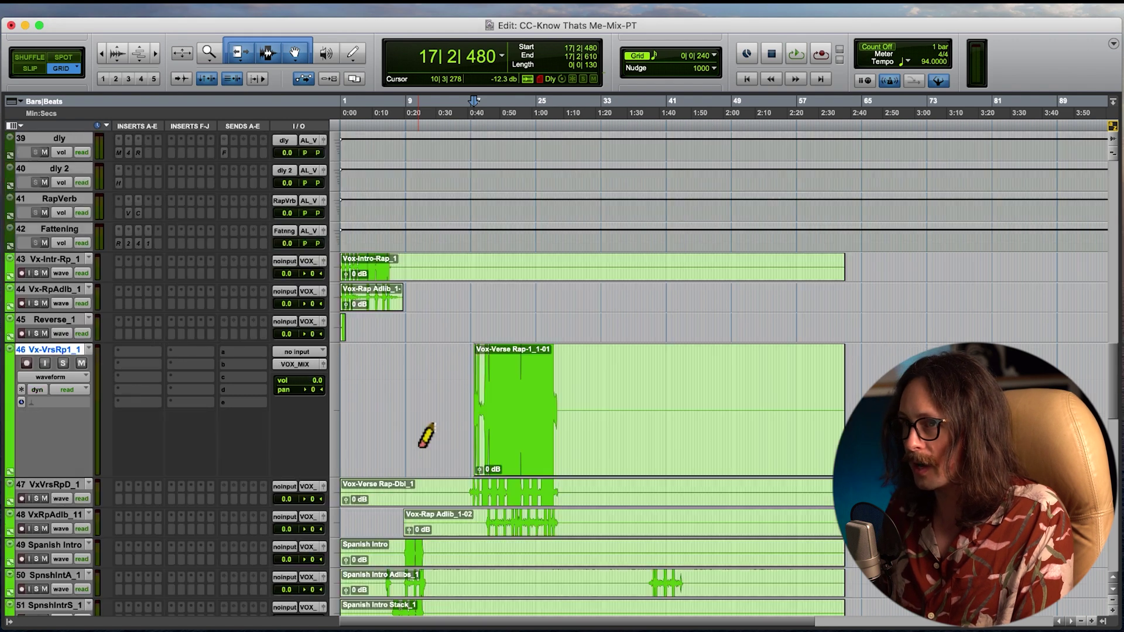
pyautogui.hotkey('ctrl', 'alt', 'Down')
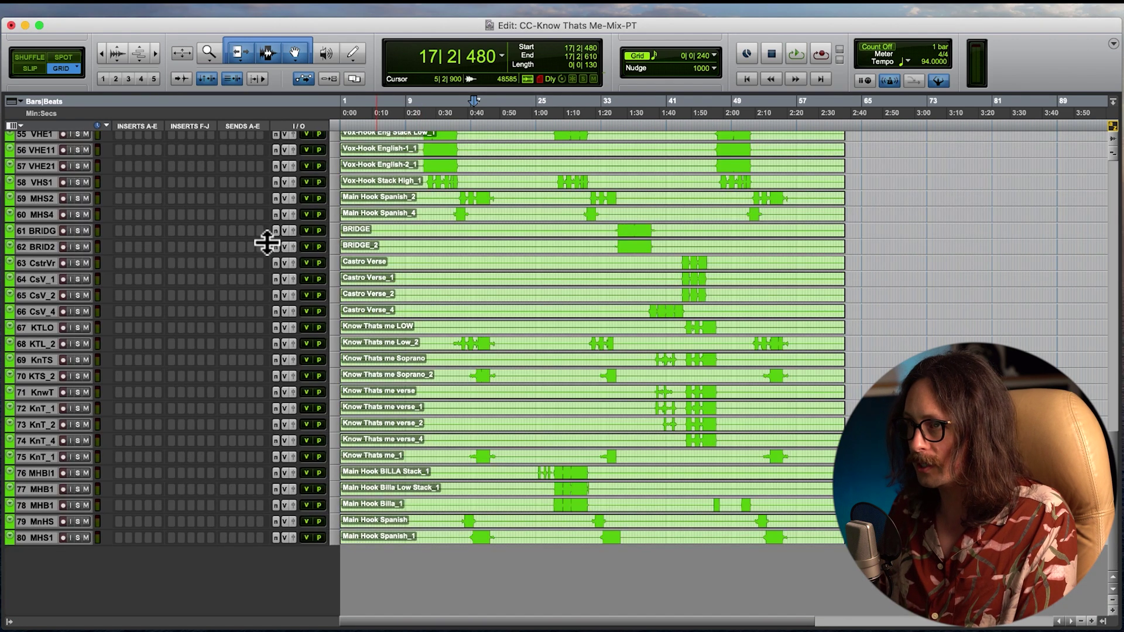
pyautogui.scroll(10, 419, 381)
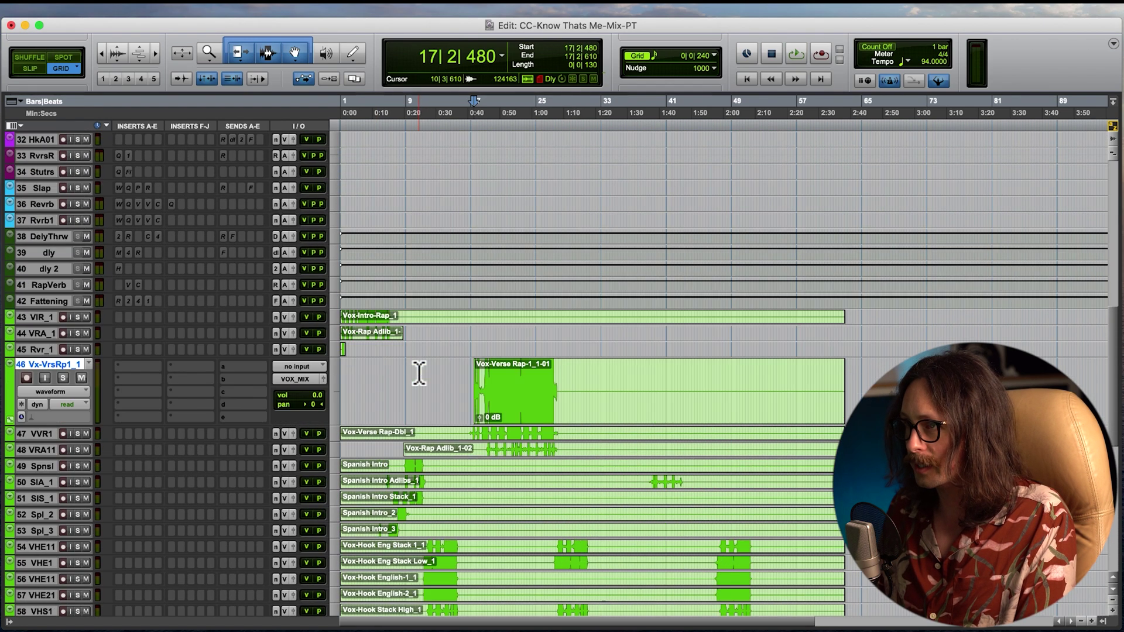
pyautogui.moveTo(61, 420); pyautogui.dragTo(59, 396)
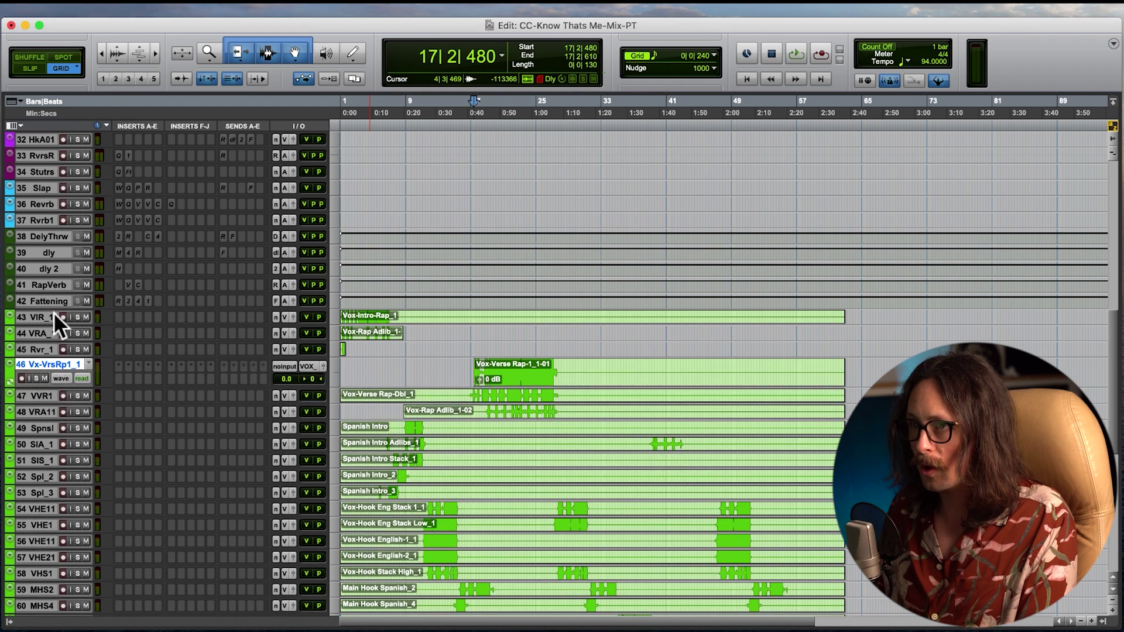
# Step: Select the dry vocal tracks down to Main Hook Spanish_1 and review the Hide and Make Inactive option without applying it
pyautogui.scroll(-10, 501, 491)
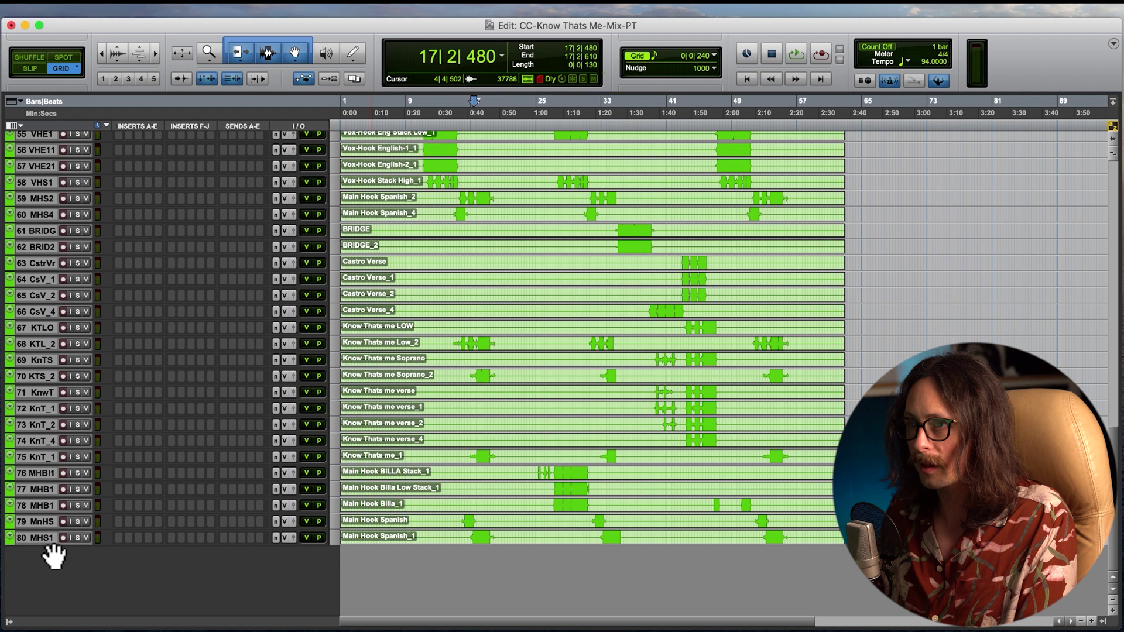
pyautogui.keyDown('alt'); pyautogui.click(45, 535); pyautogui.keyUp('alt')
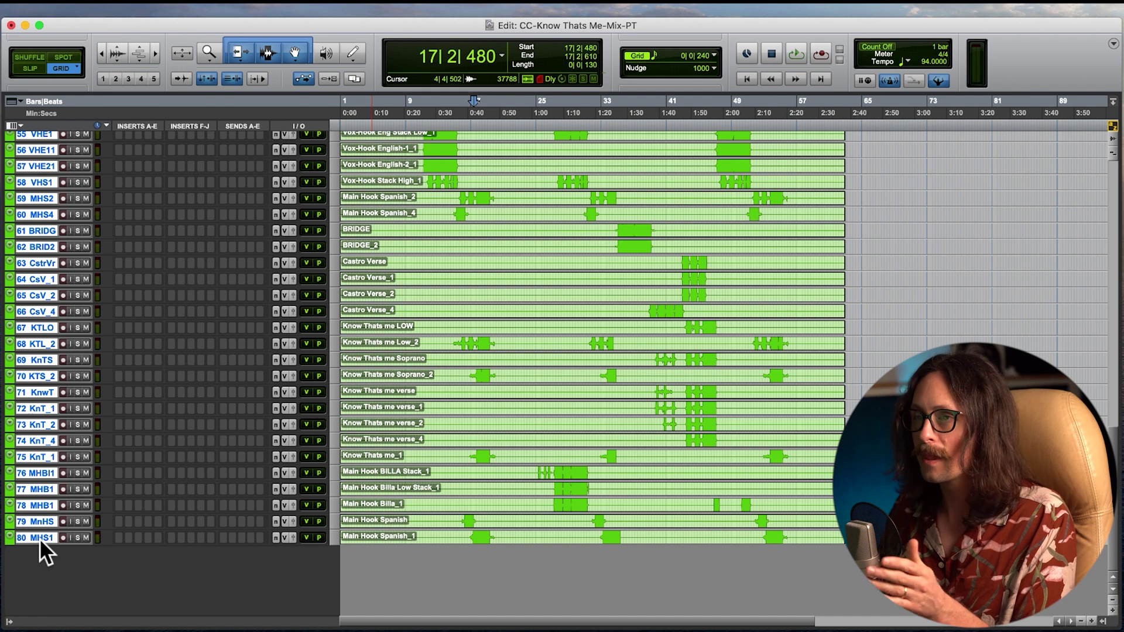
pyautogui.rightClick(40, 539)
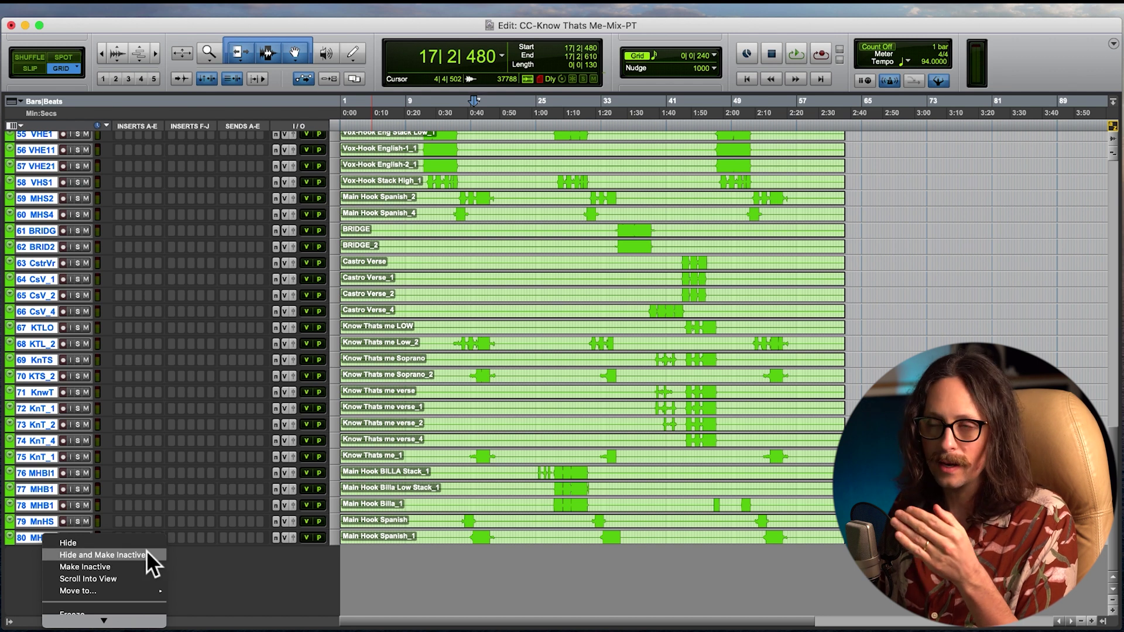
pyautogui.click(271, 565)
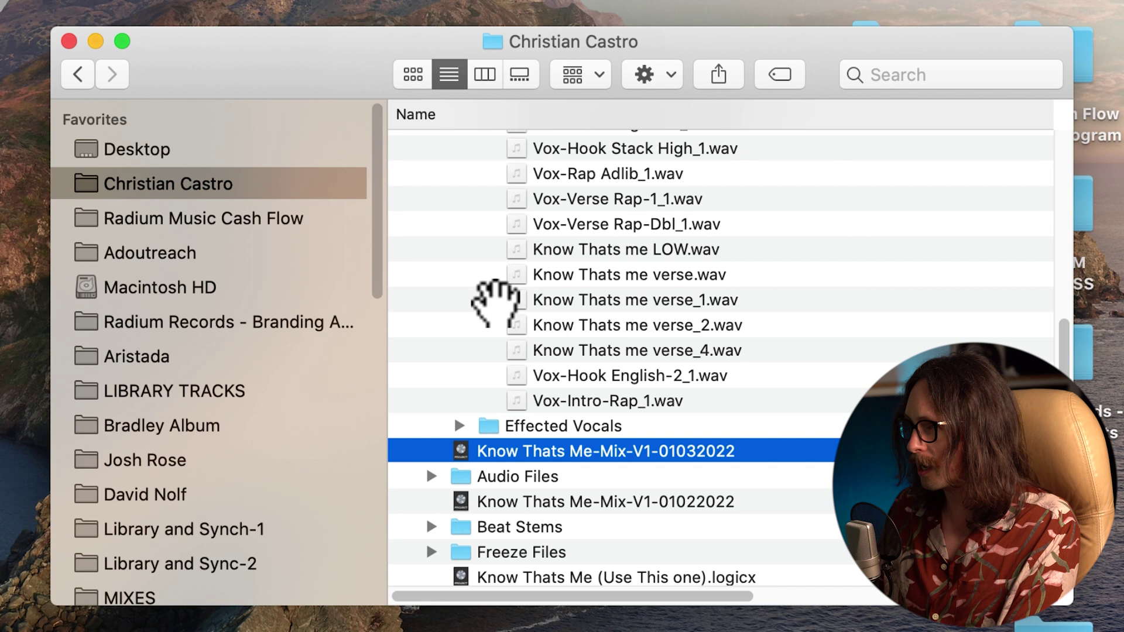
# Step: Review the Effected Vocals folder in Finder, select all its WAV files from BRIDGE_2.wav to Vox-Verse Rap-Dbl_1.wav, and close the window
pyautogui.doubleClick(530, 427)
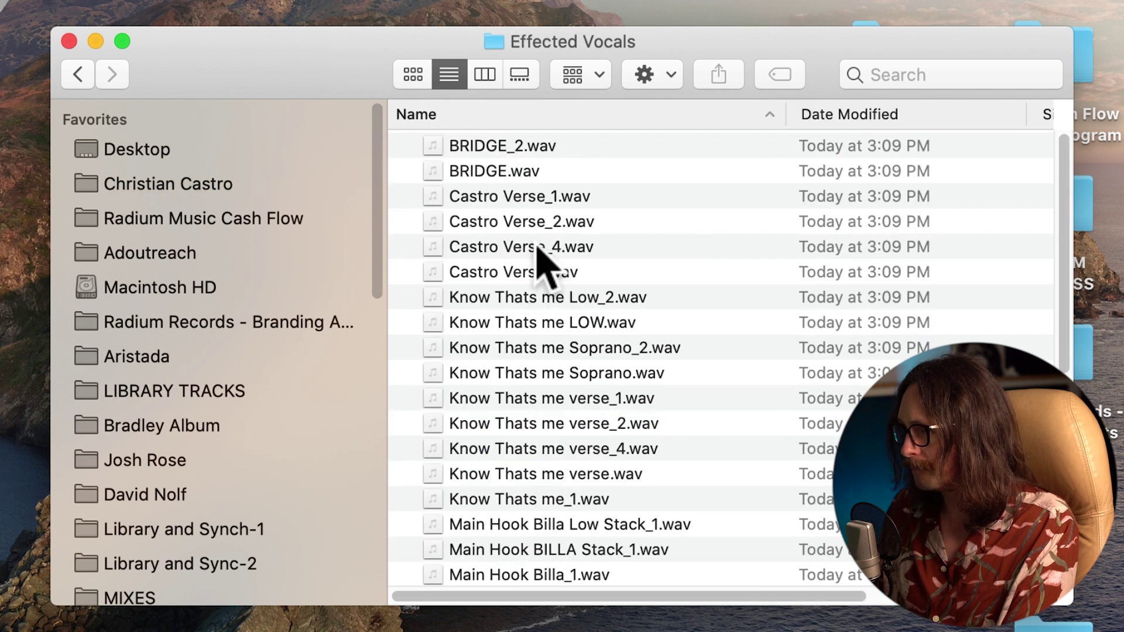
pyautogui.click(492, 146)
pyautogui.scroll(-10, 538, 263)
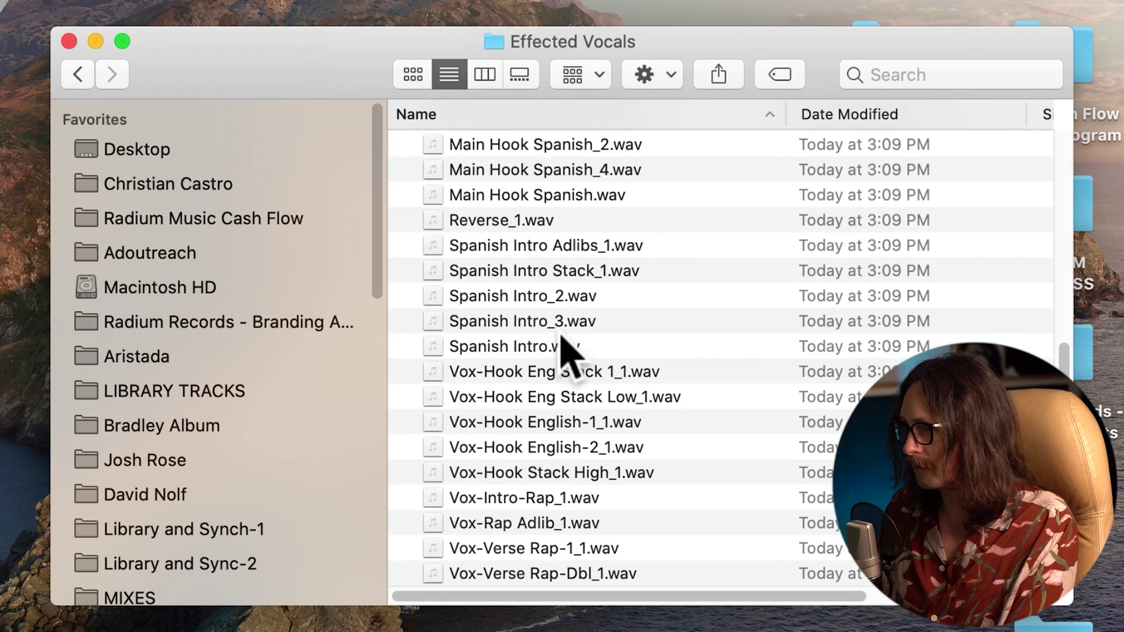
pyautogui.keyDown('shift'); pyautogui.click(595, 577); pyautogui.keyUp('shift')
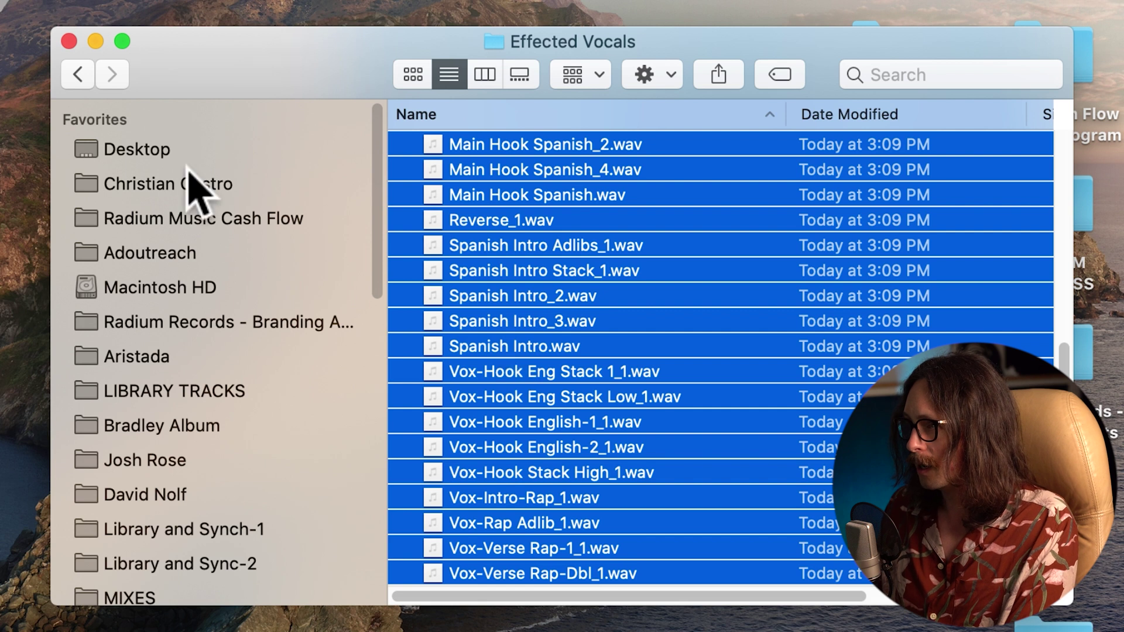
pyautogui.click(69, 41)
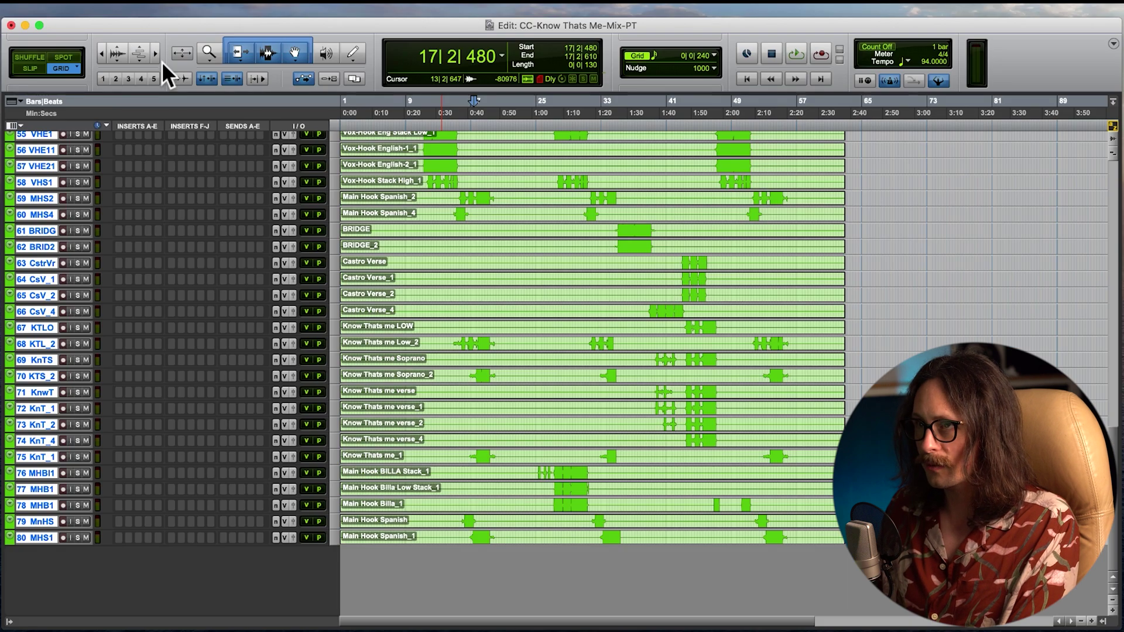
pyautogui.click(104, 9)
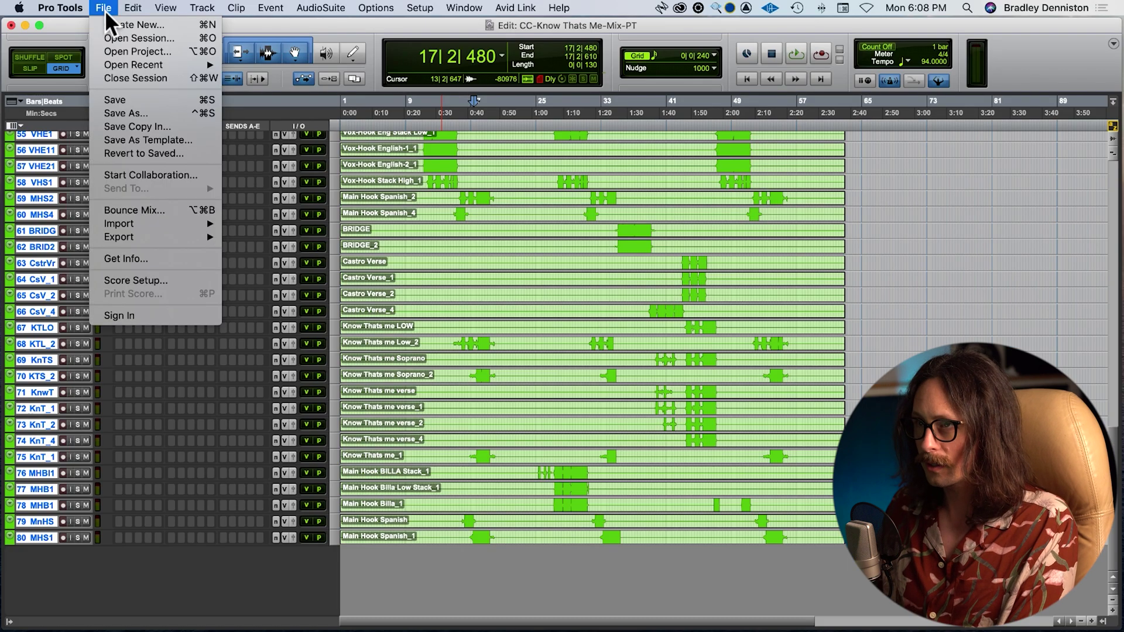
pyautogui.moveTo(192, 225)
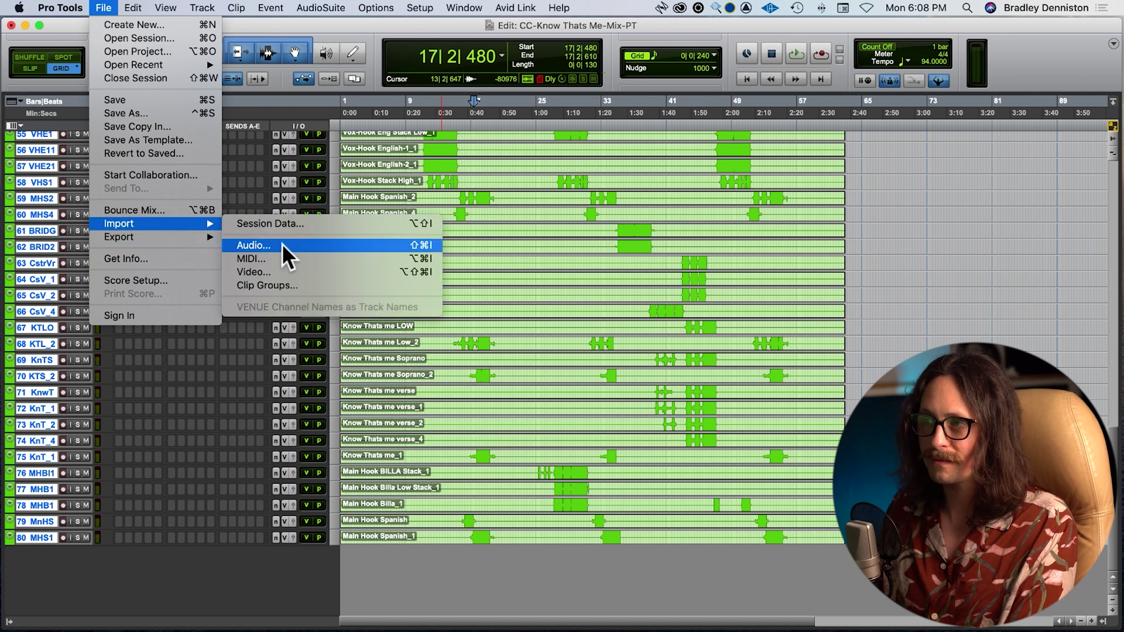
pyautogui.click(250, 576)
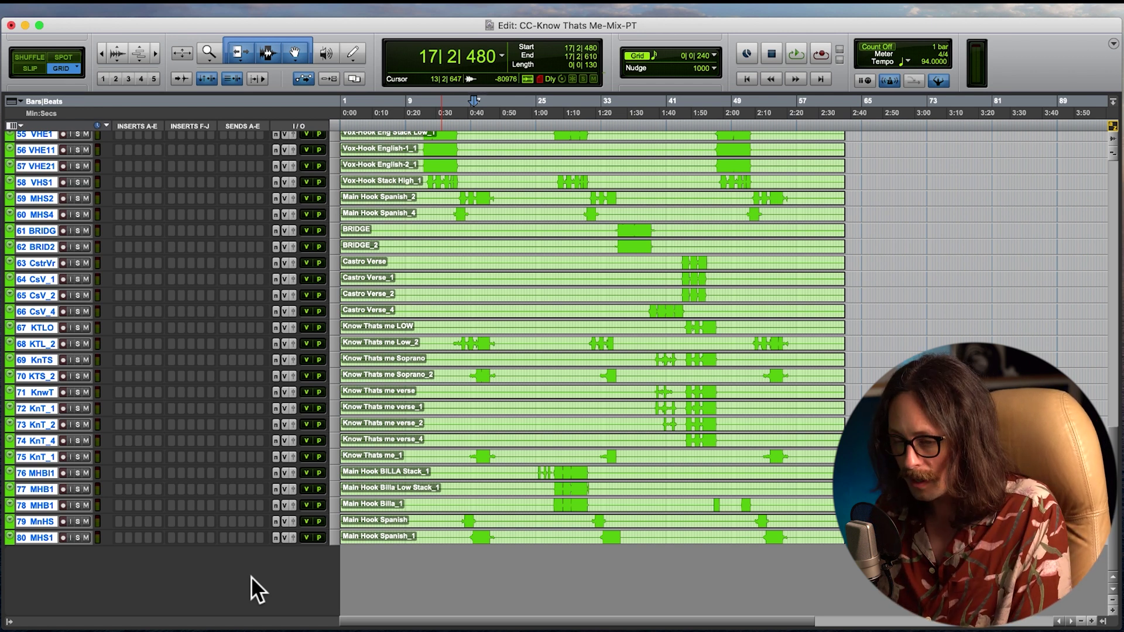
# Step: Start an audio import and browse to the Effected Vocals folder inside the Bounces folder of Know That's Me
pyautogui.press('super+shift+i')
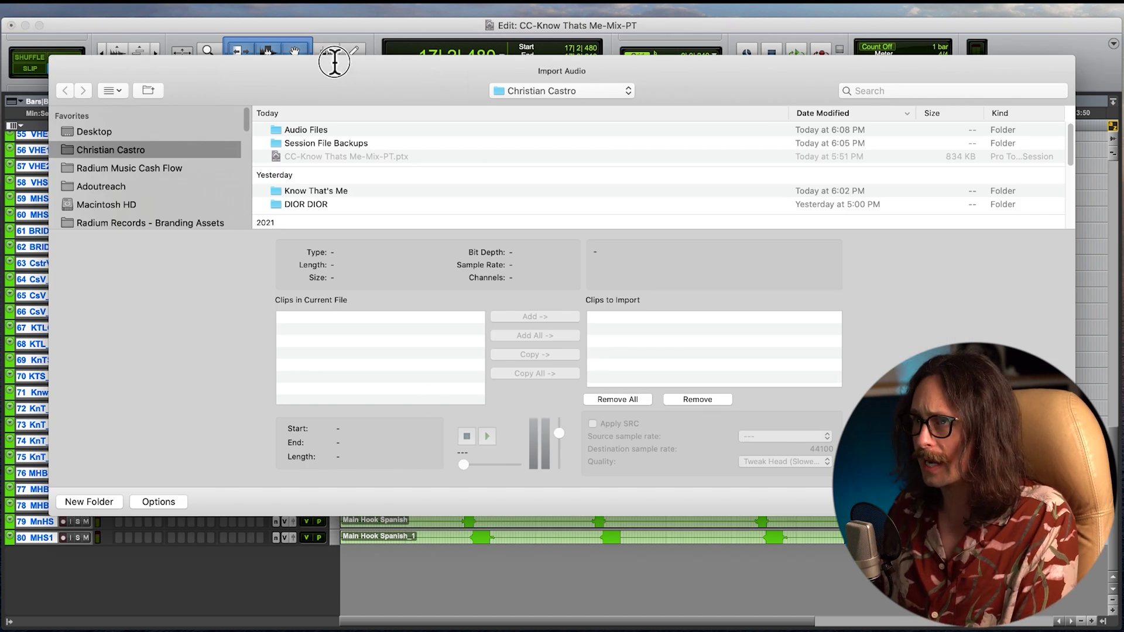
pyautogui.moveTo(696, 76); pyautogui.dragTo(633, 74)
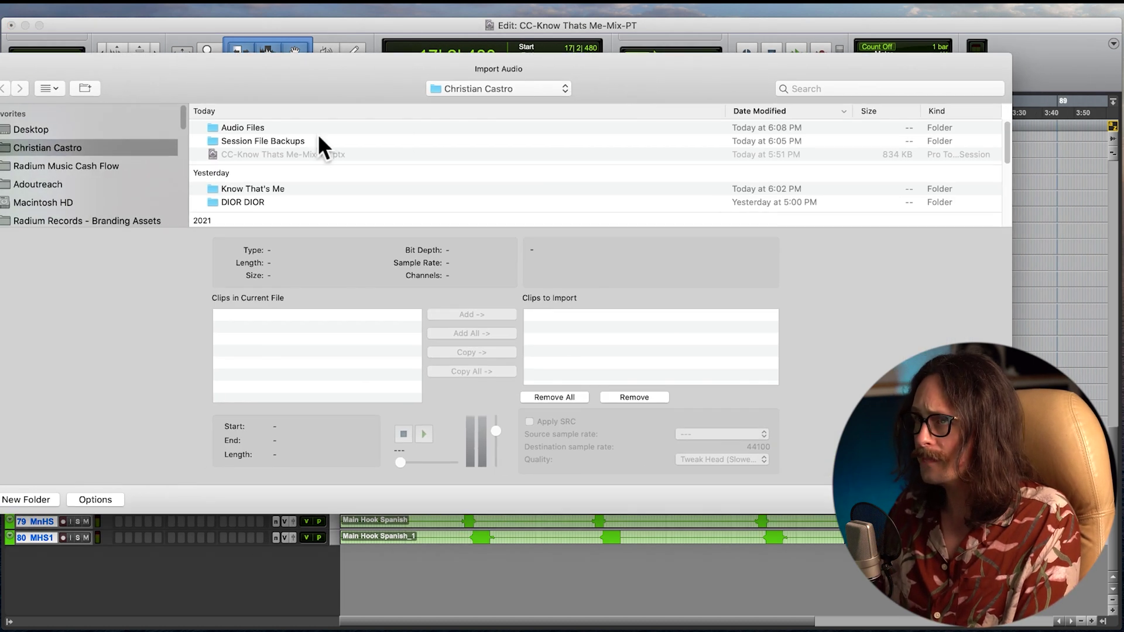
pyautogui.scroll(-5, 280, 144)
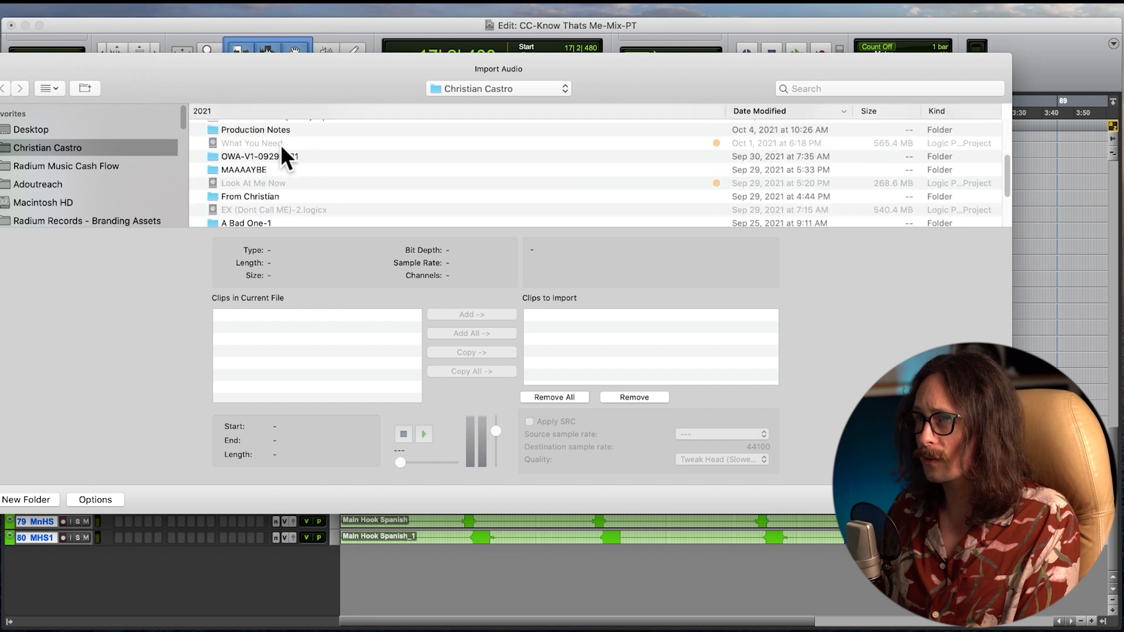
pyautogui.scroll(5, 280, 144)
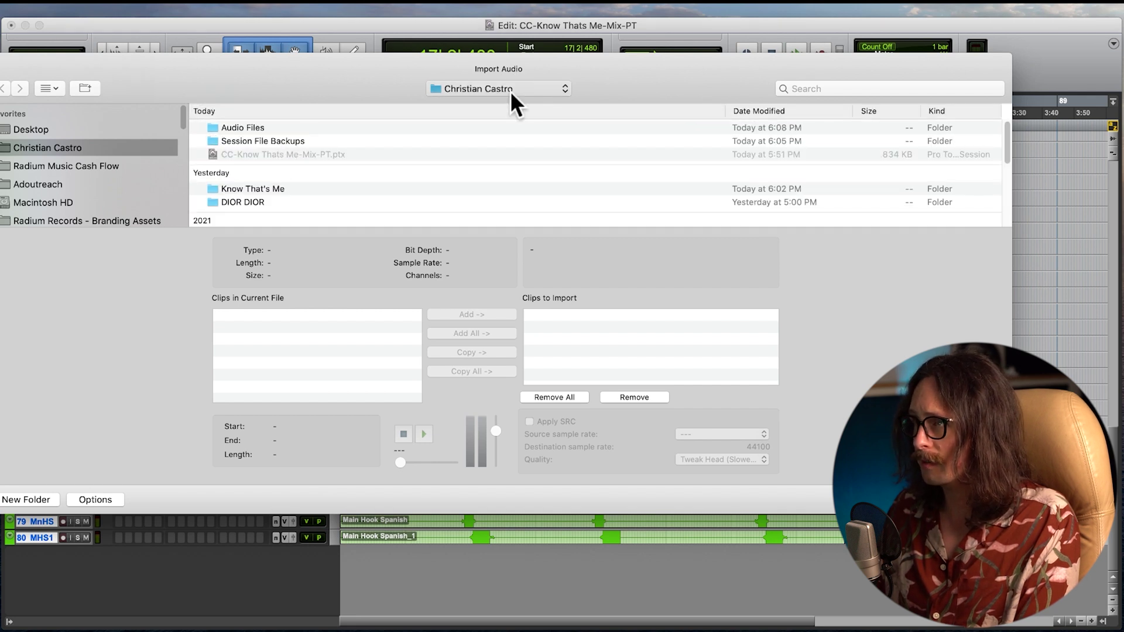
pyautogui.scroll(-1, 314, 189)
pyautogui.click(275, 164)
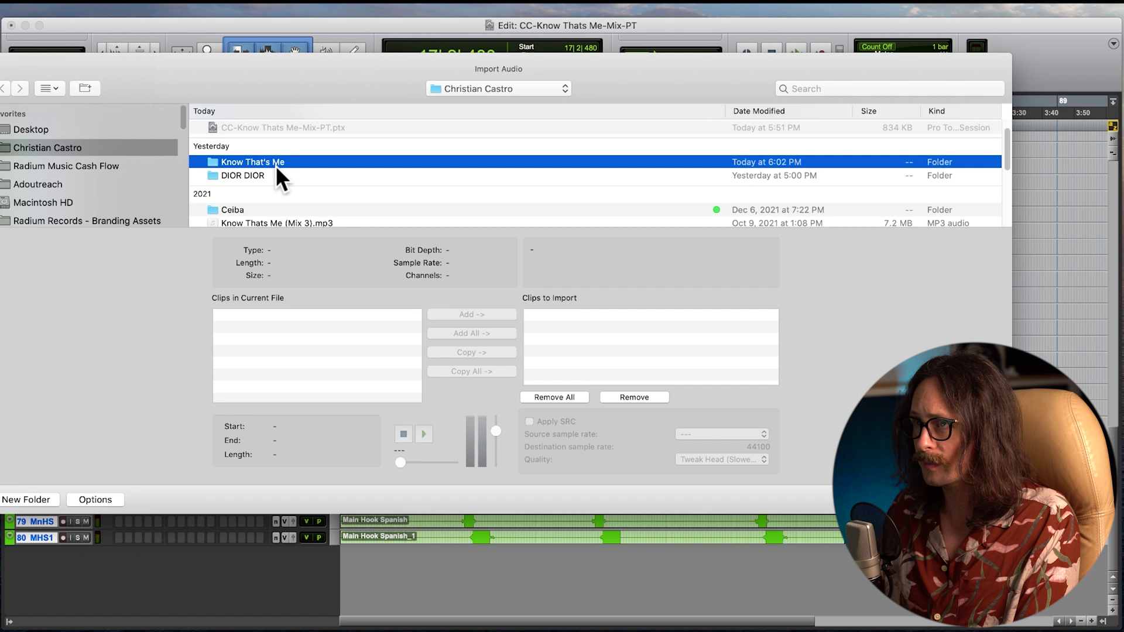
pyautogui.doubleClick(275, 163)
pyautogui.doubleClick(251, 126)
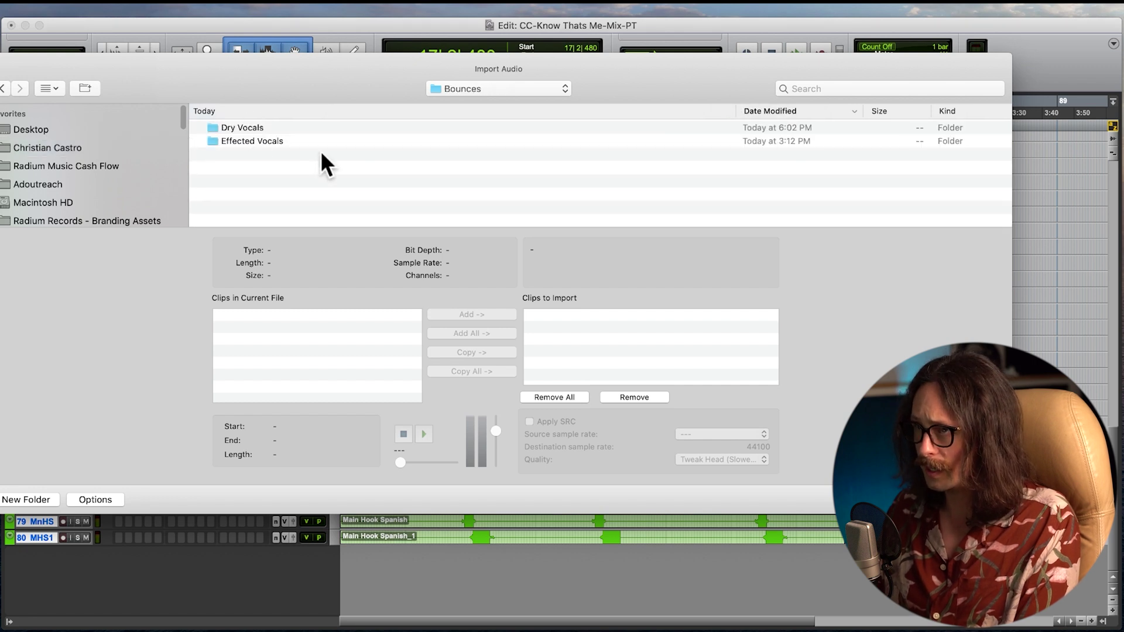
pyautogui.doubleClick(249, 141)
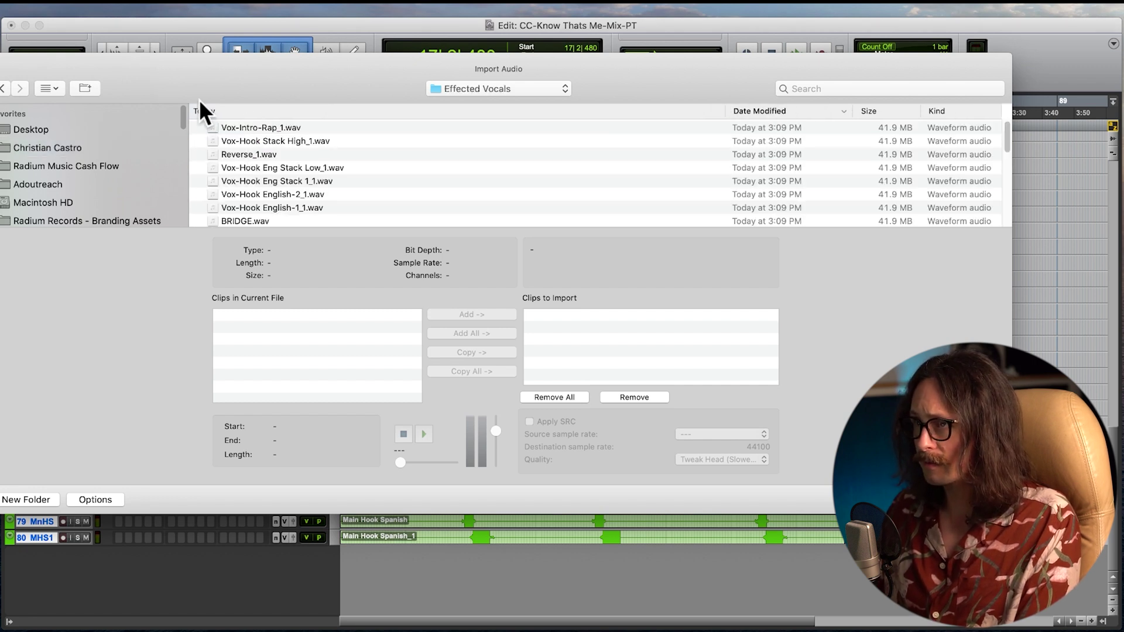
pyautogui.click(285, 164)
pyautogui.press('super+a')
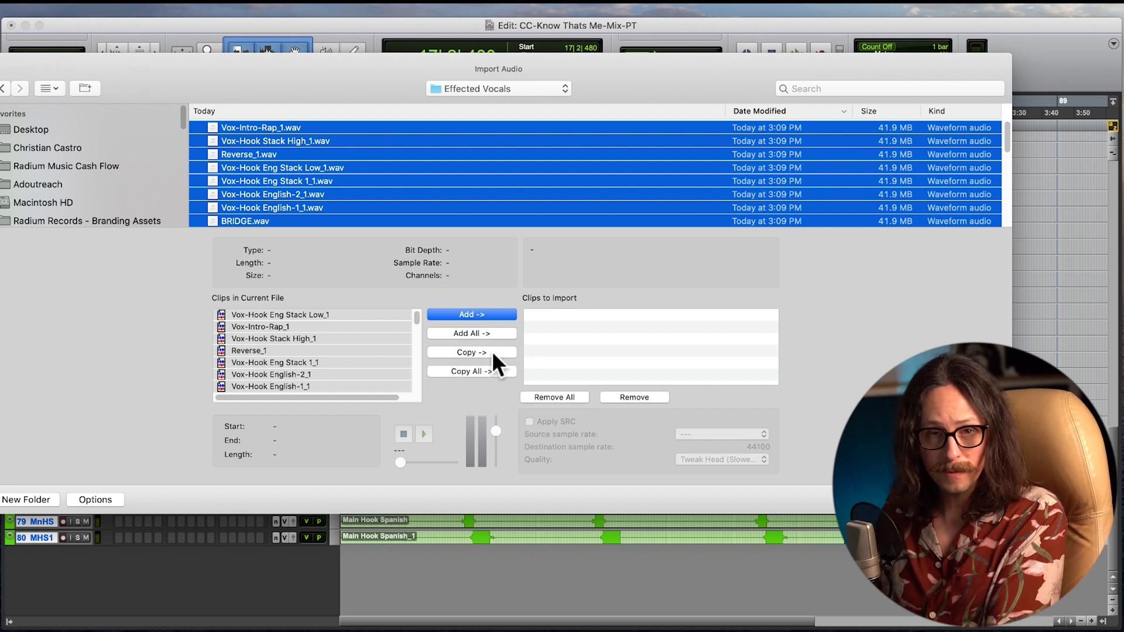
pyautogui.click(473, 89)
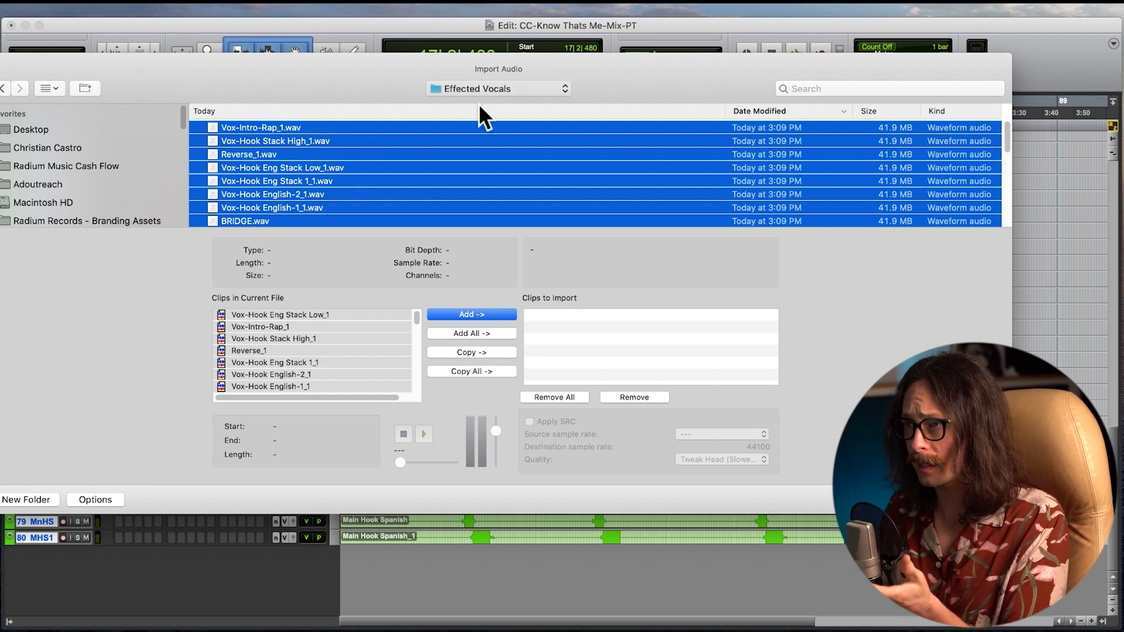
pyautogui.click(455, 139)
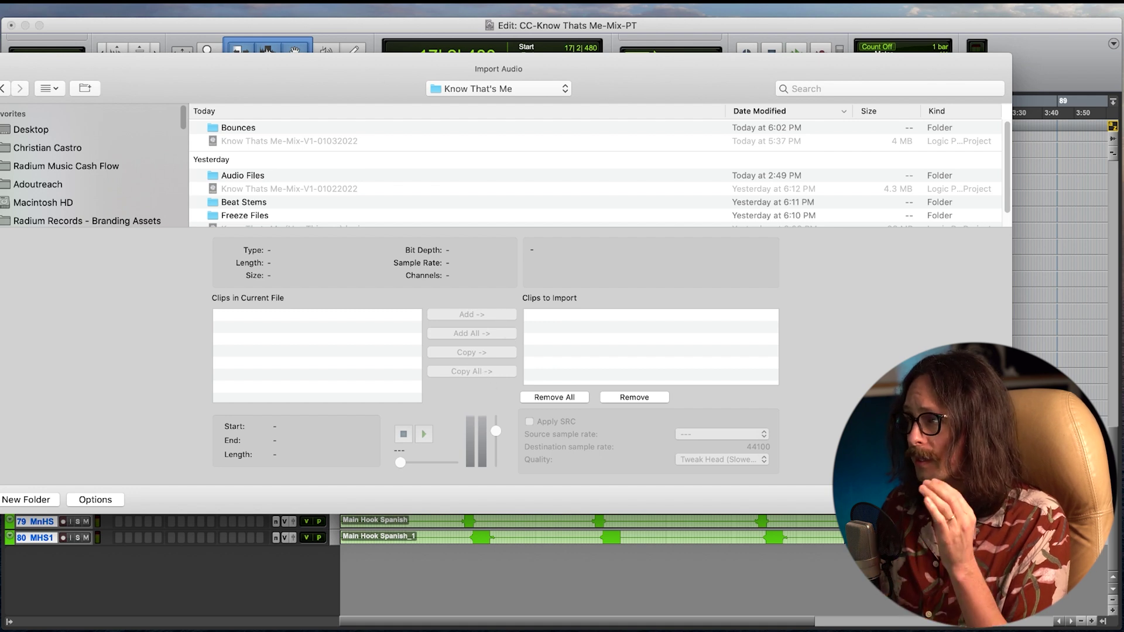
pyautogui.click(910, 499)
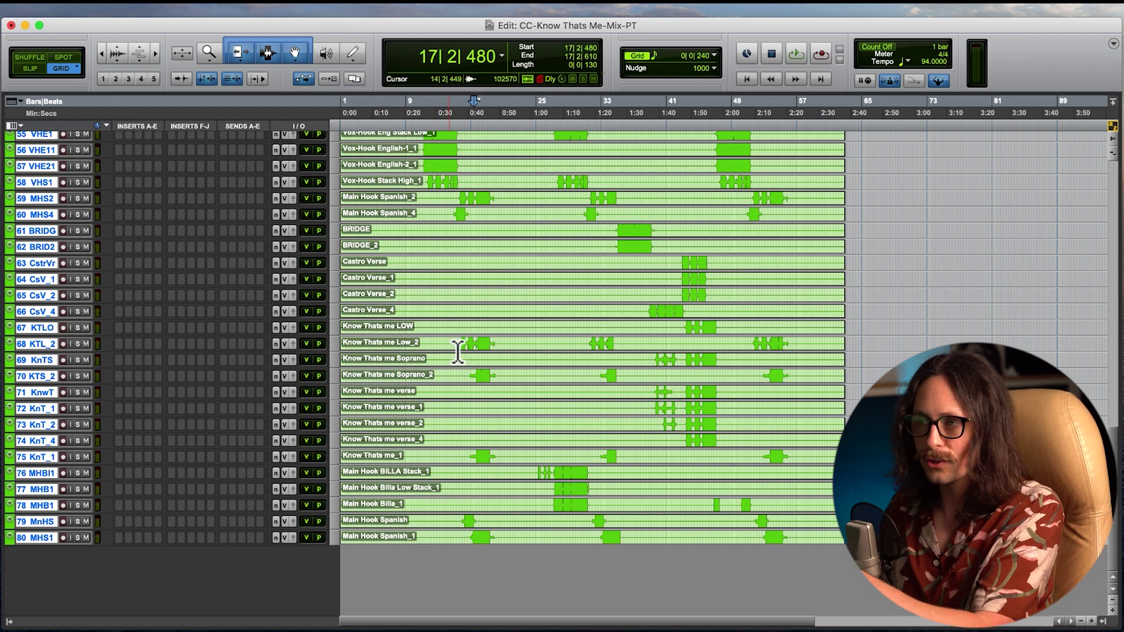
pyautogui.scroll(3, 456, 351)
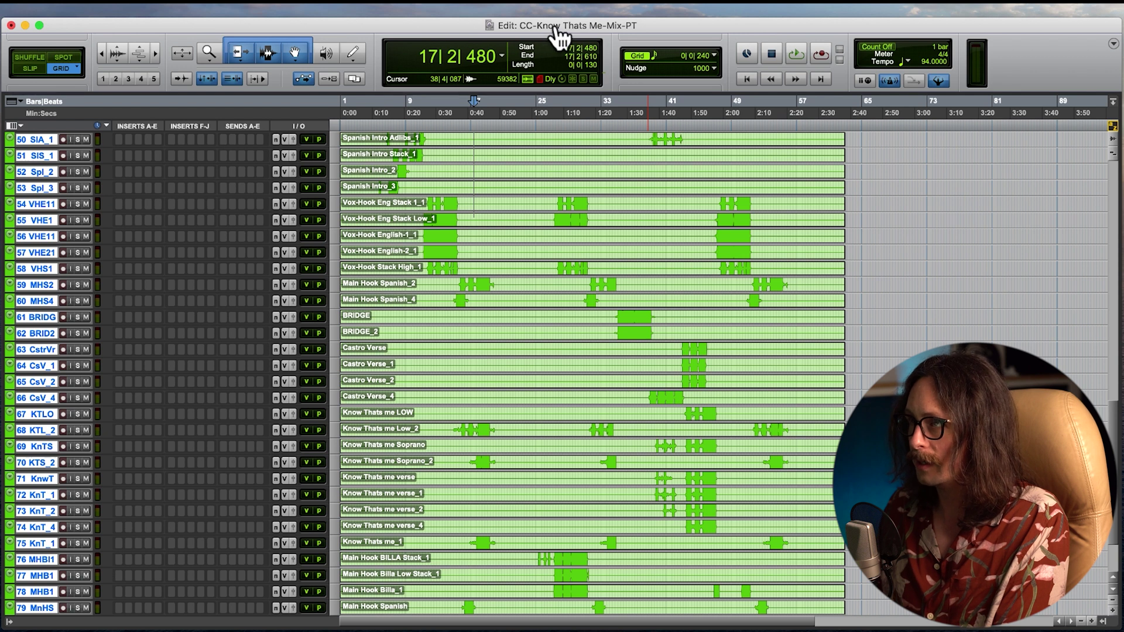
# Step: Switch to Finder, collapse the Dry Vocals, Bounces and Know That's Me folders, and highlight the session file CC-Know Thats Me-Mix-PT.ptx
pyautogui.press('super+shift+w')
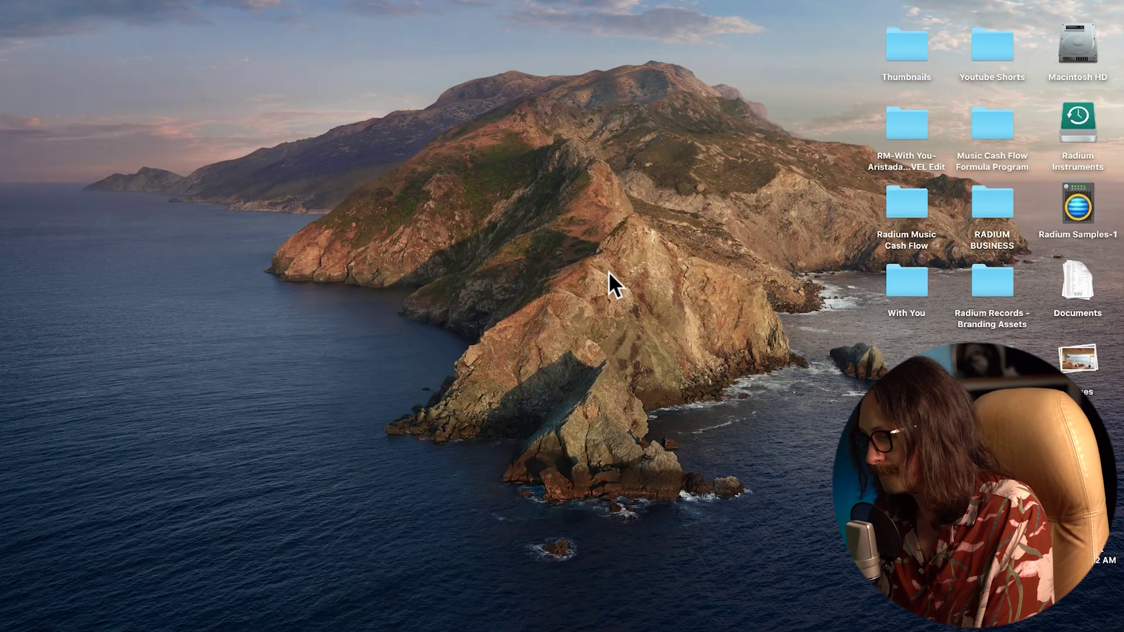
pyautogui.press('super+n')
pyautogui.click(165, 184)
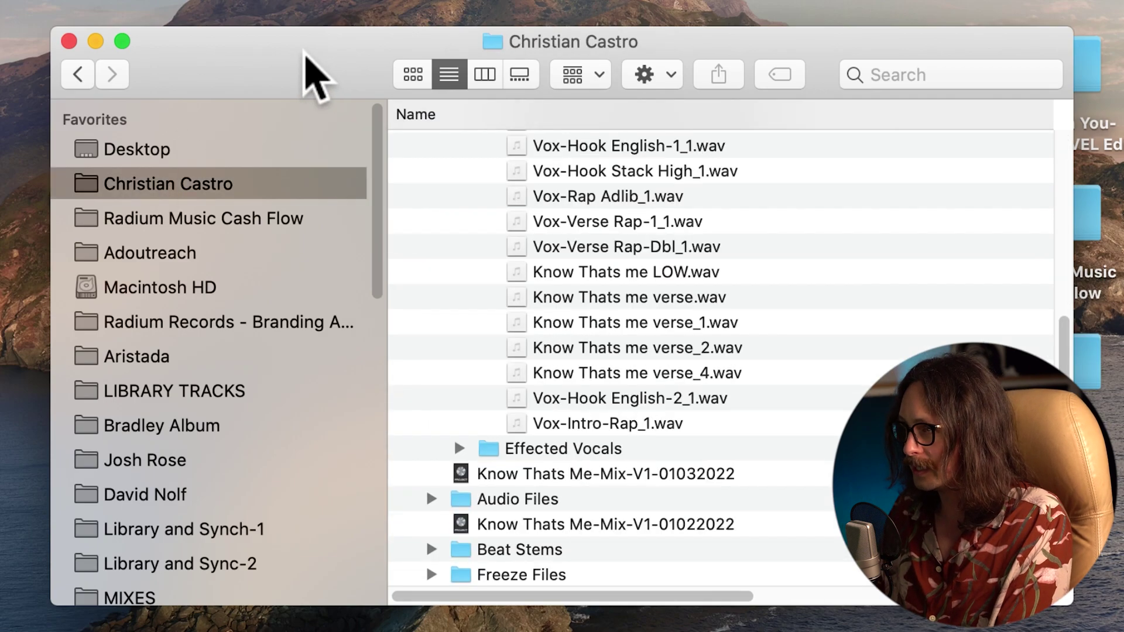
pyautogui.scroll(15, 818, 410)
pyautogui.click(522, 249)
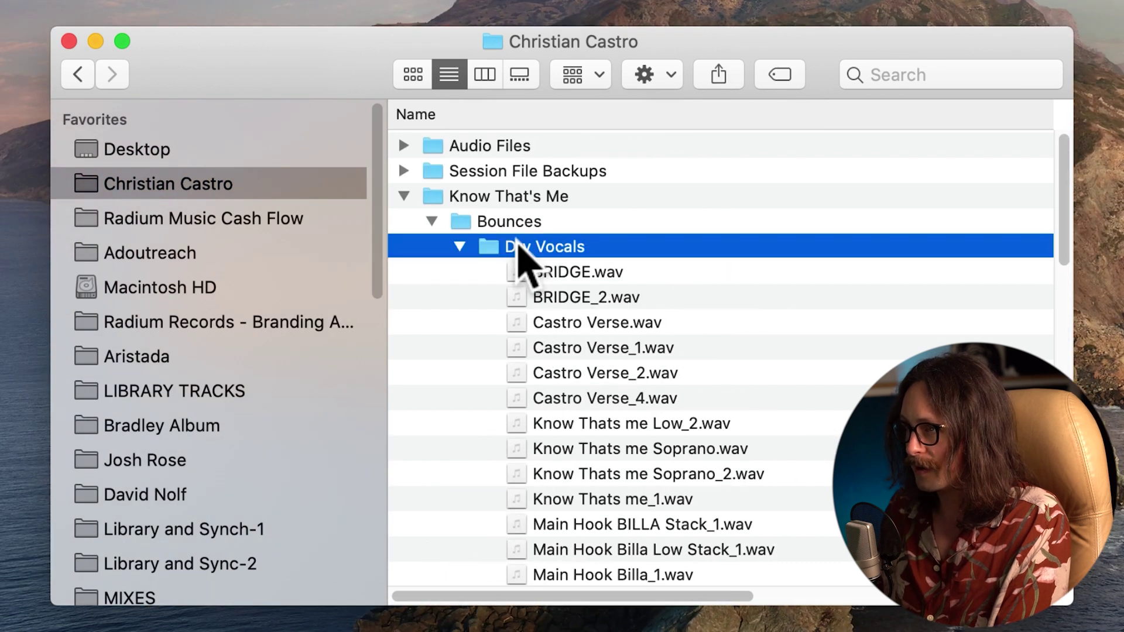
pyautogui.press('Left')
pyautogui.press('Left')
pyautogui.press('Left')
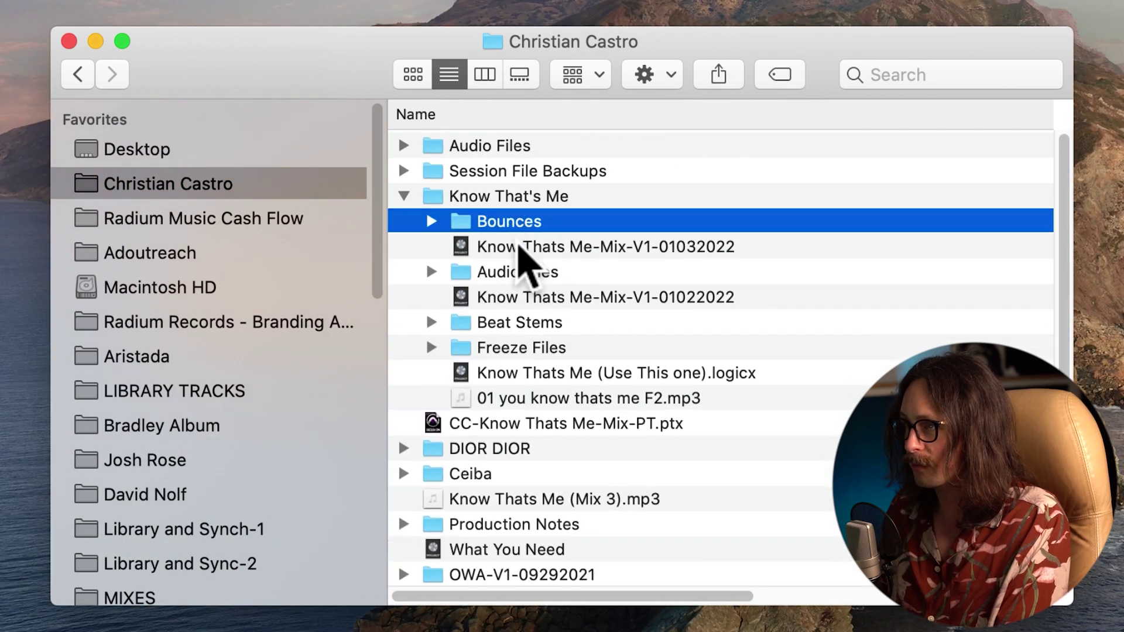
pyautogui.press('Left')
pyautogui.press('Left')
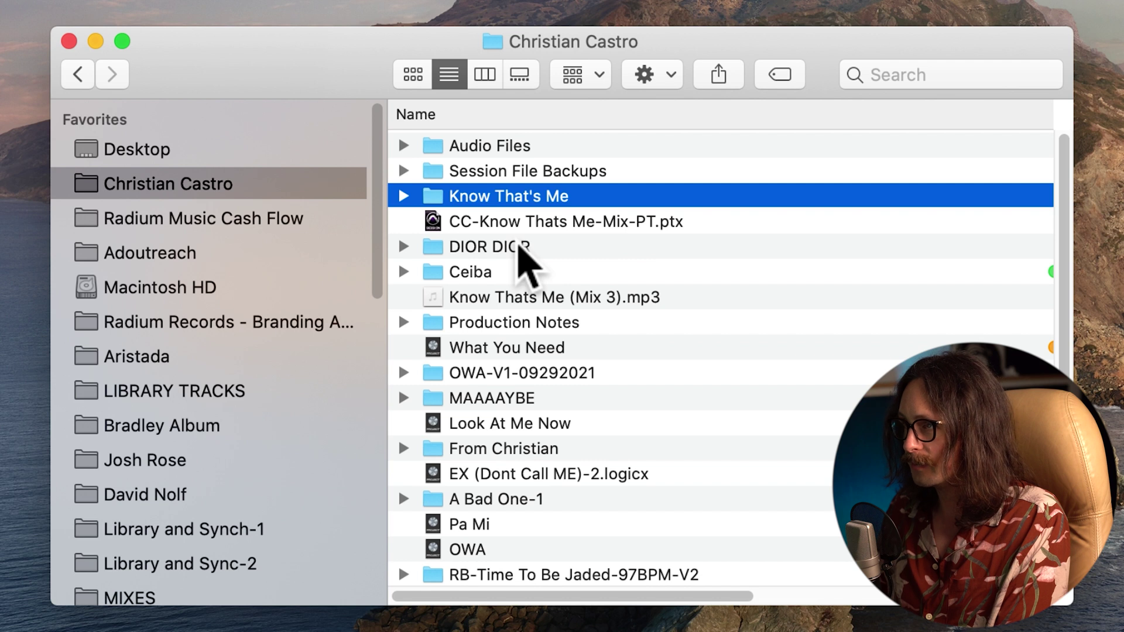
pyautogui.press('Down')
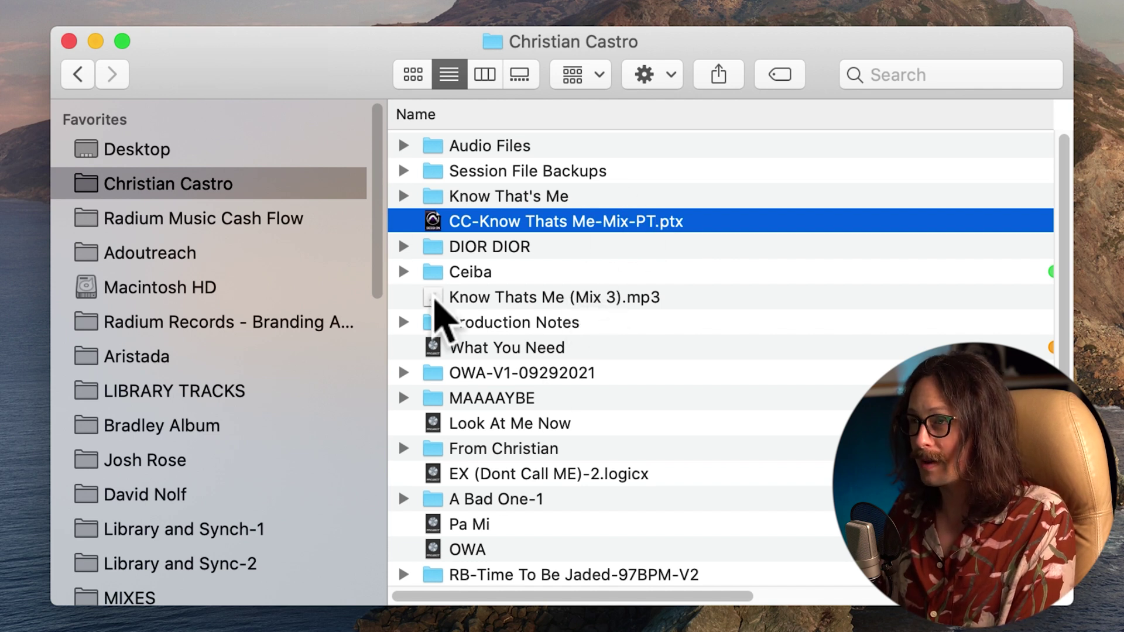
# Step: Expand and collapse the Audio Files and Session File Backups folders to check them, and return to the Pro Tools session
pyautogui.click(496, 145)
pyautogui.press('Right')
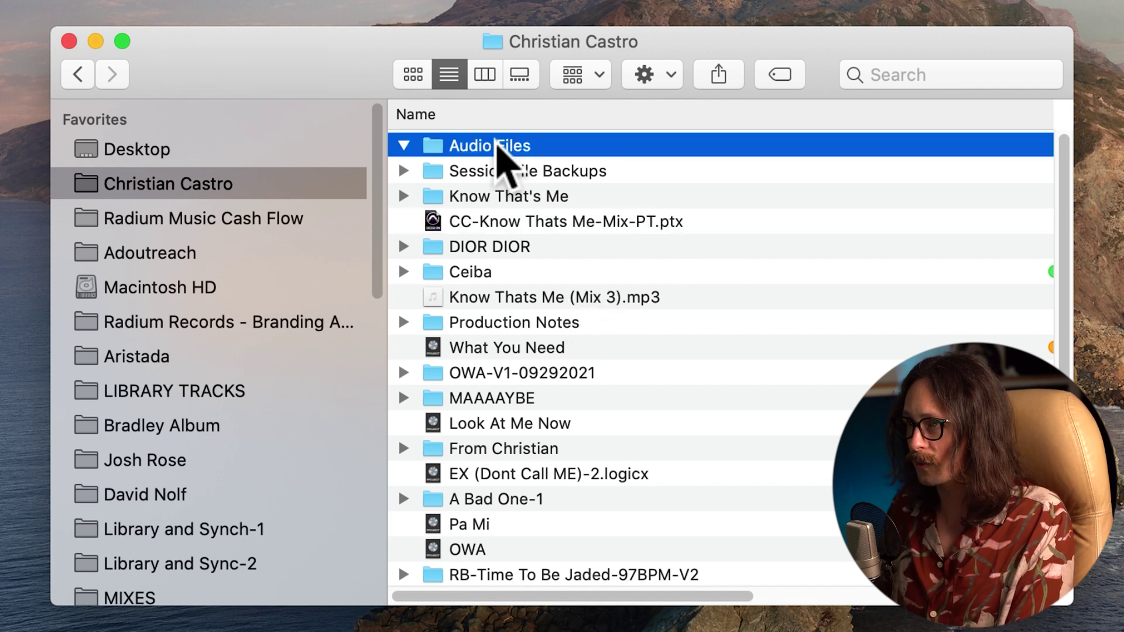
pyautogui.press('Left')
pyautogui.press('Down')
pyautogui.press('Right')
pyautogui.press('Left')
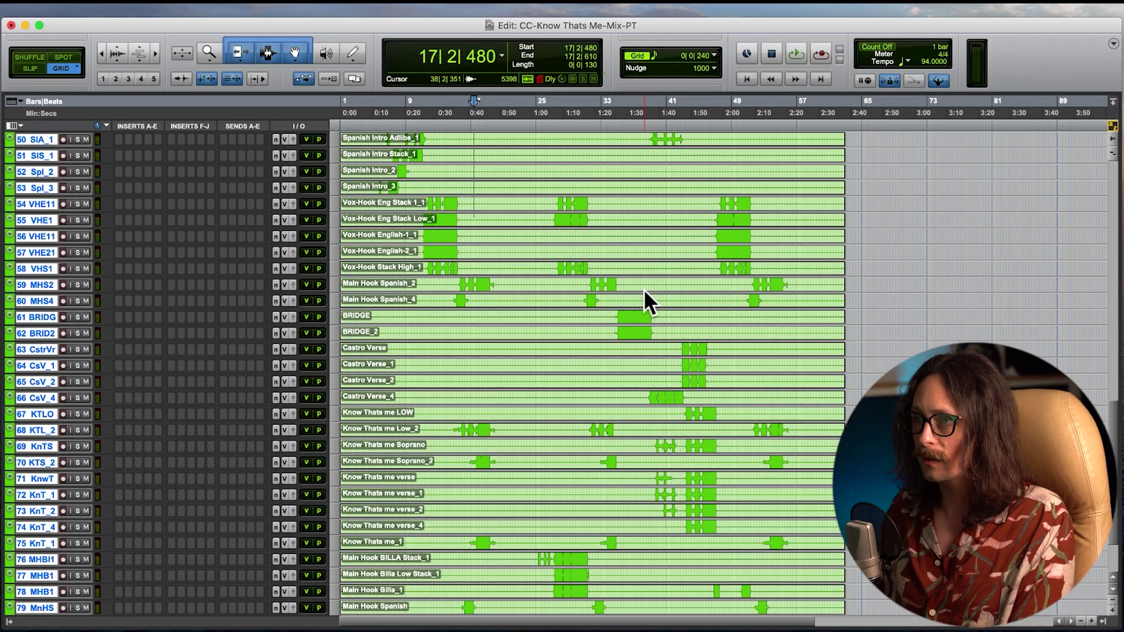
pyautogui.scroll(-3, 642, 302)
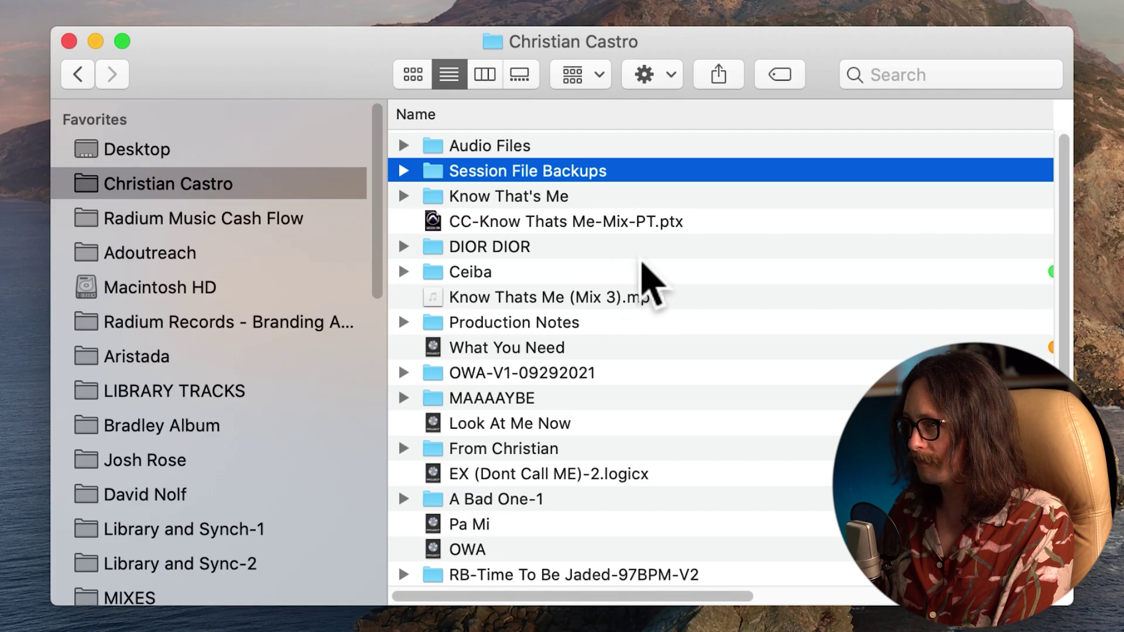
pyautogui.click(195, 75)
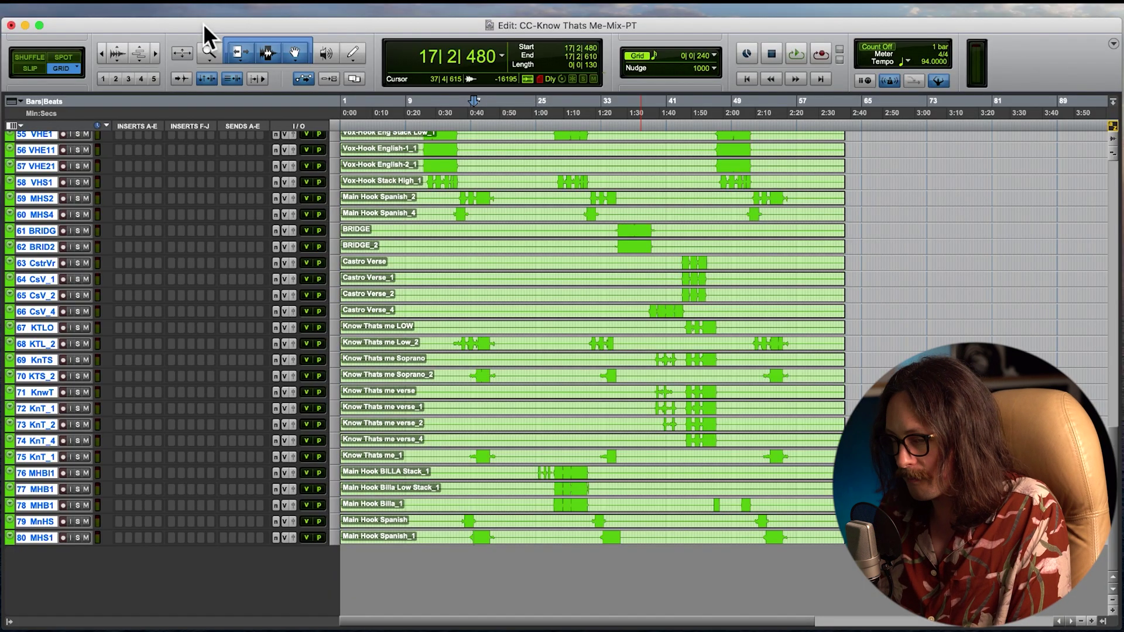
# Step: Start an audio import and browse into the Effected Vocals folder inside Bounces
pyautogui.press('super+shift+i')
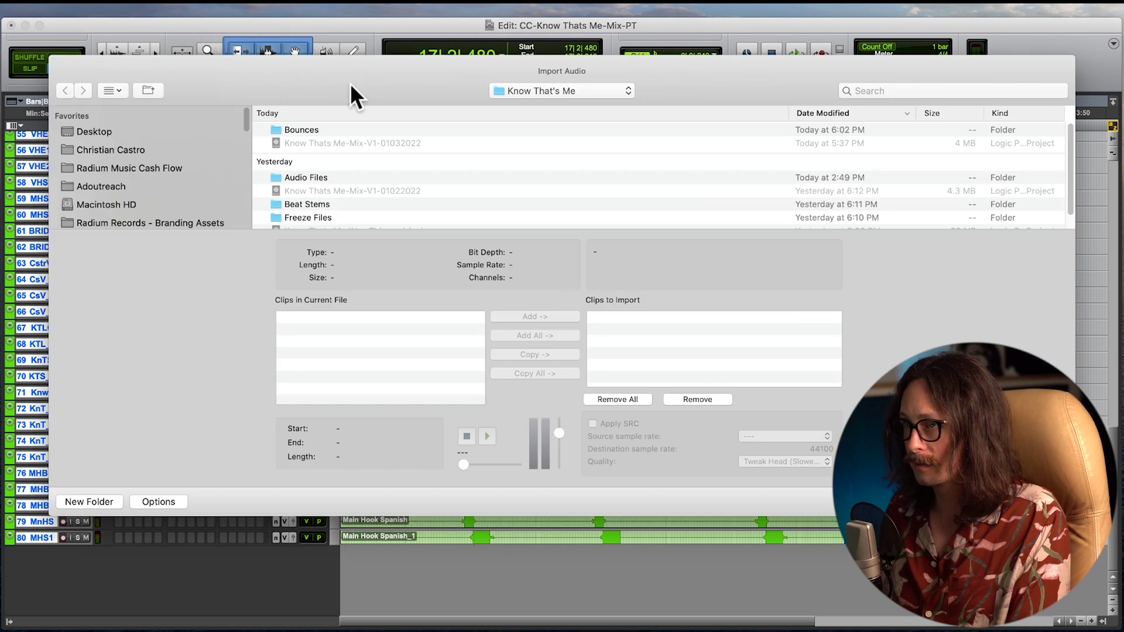
pyautogui.moveTo(416, 86); pyautogui.dragTo(368, 85)
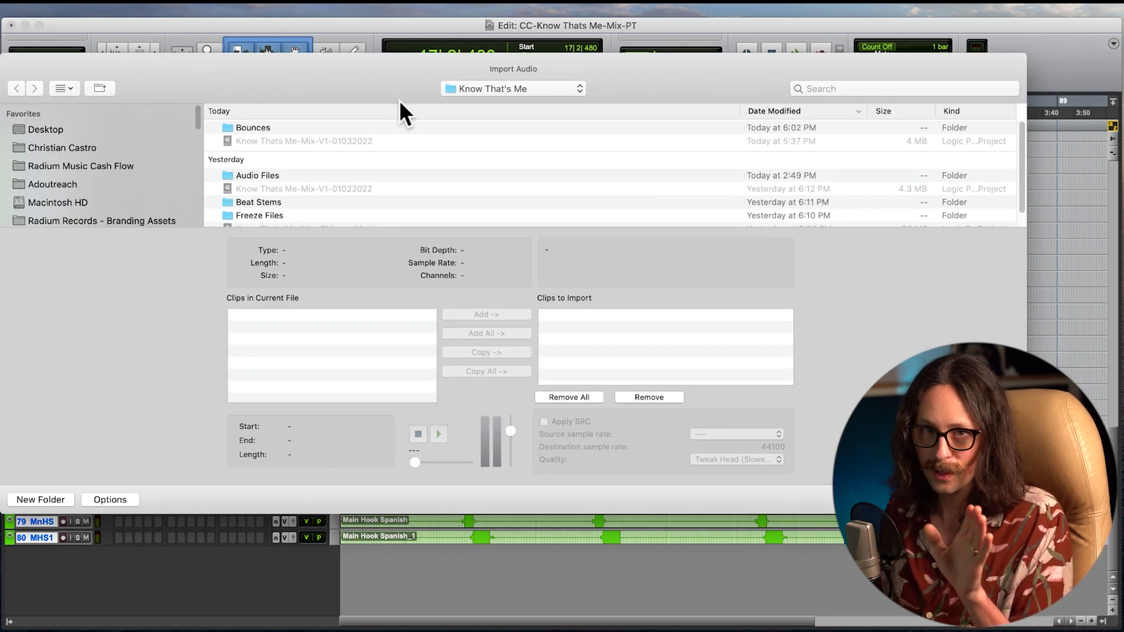
pyautogui.doubleClick(289, 128)
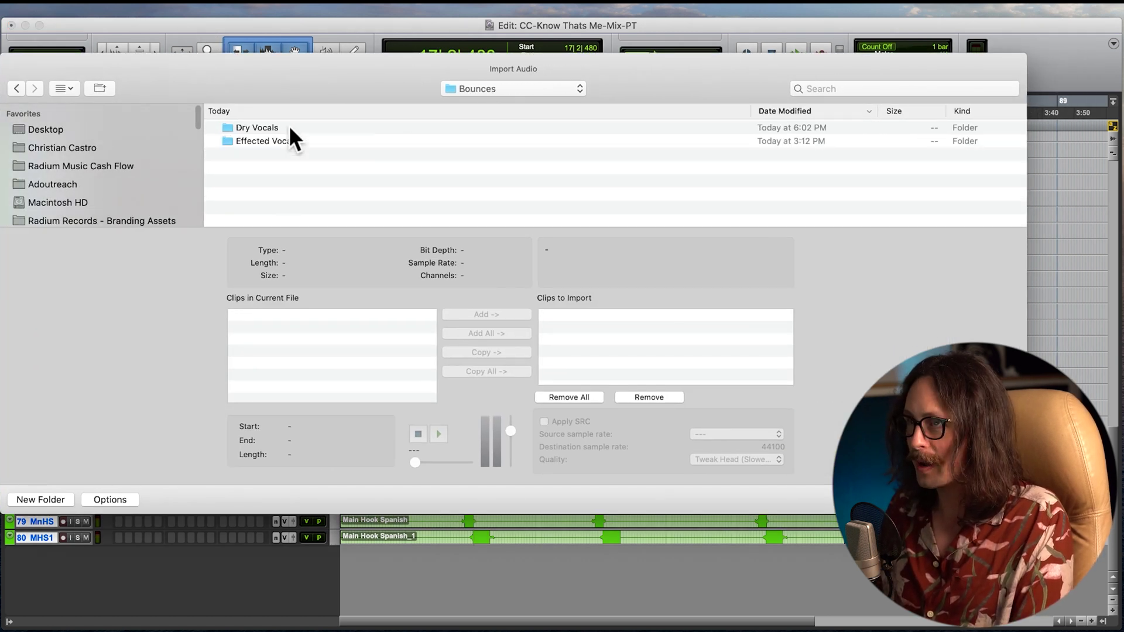
pyautogui.doubleClick(295, 141)
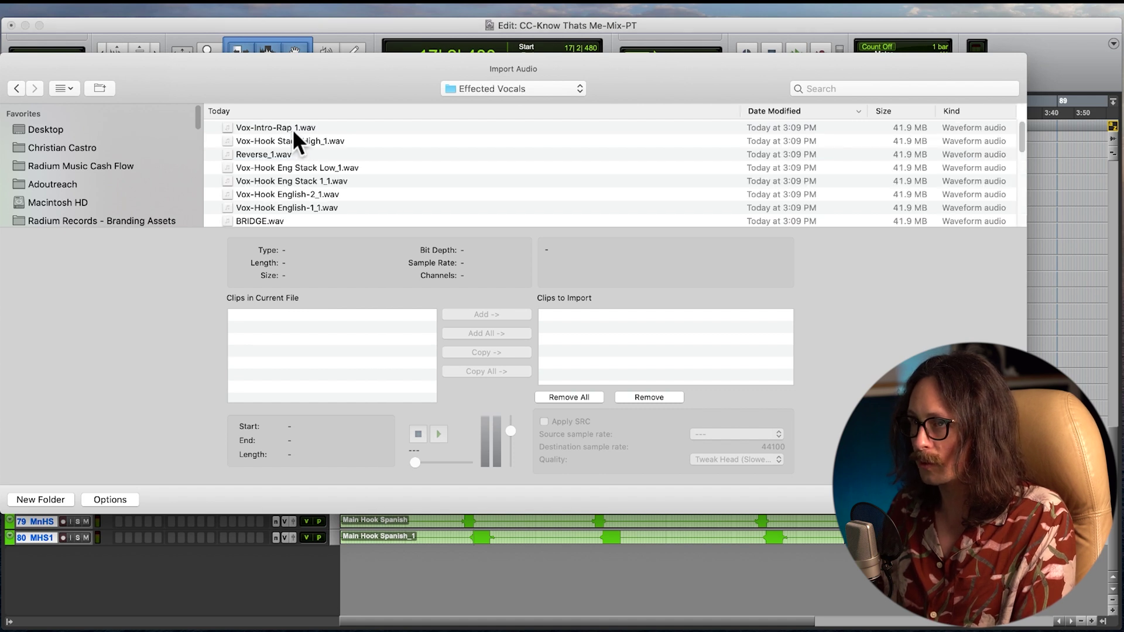
# Step: Add all the Effected Vocals WAV files to the import list and import them to new tracks at Session Start
pyautogui.click(292, 129)
pyautogui.press('super+a')
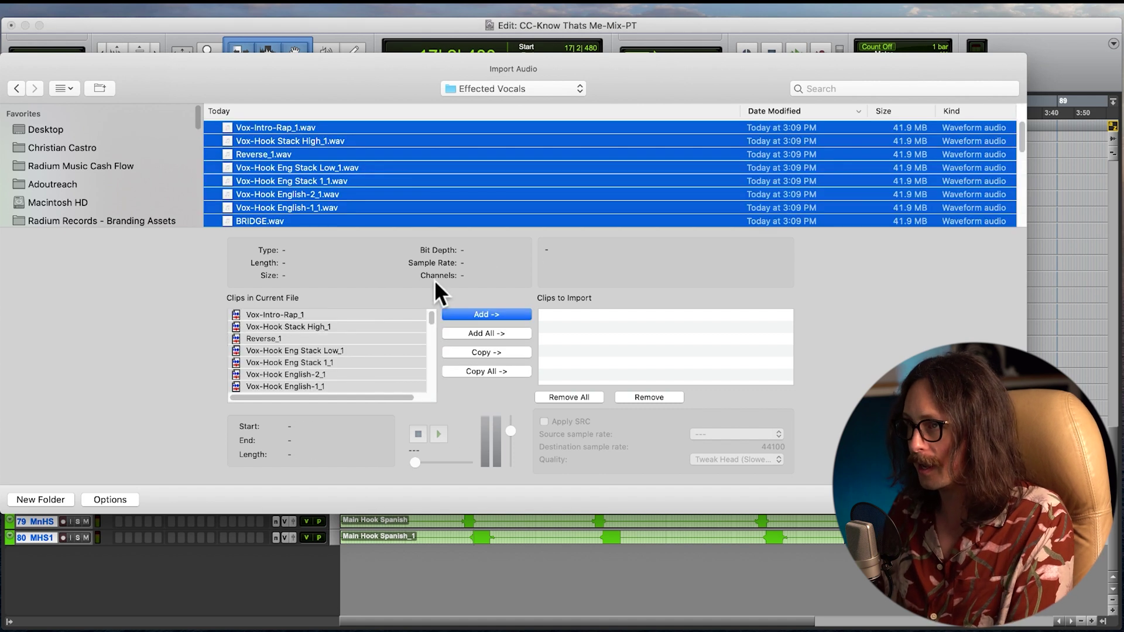
pyautogui.click(491, 314)
pyautogui.scroll(-2, 674, 337)
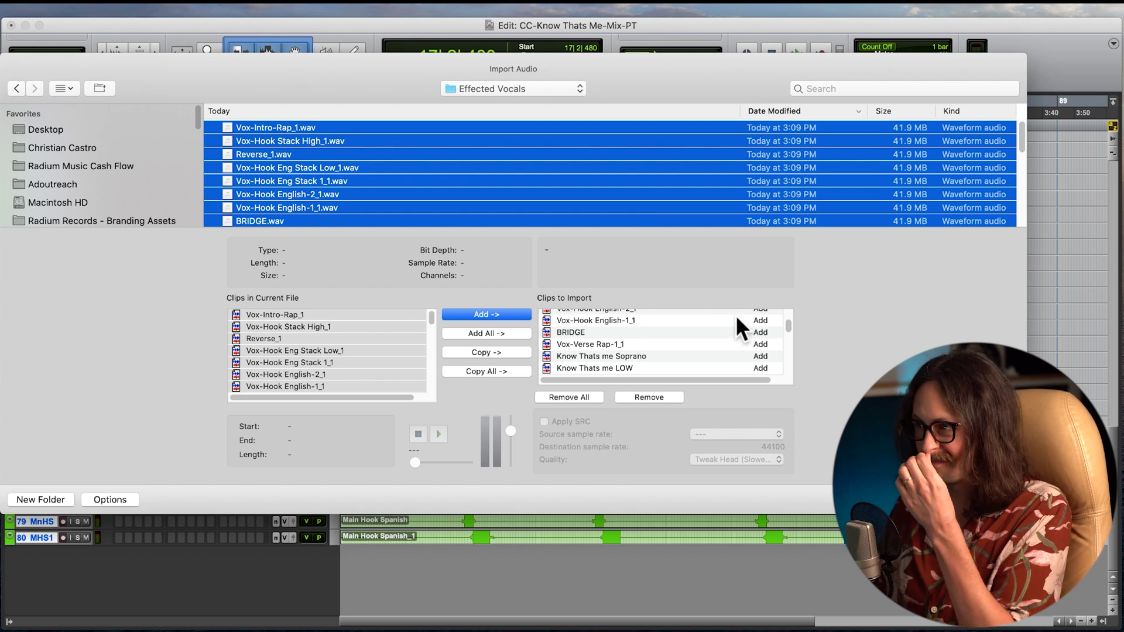
pyautogui.press('Return')
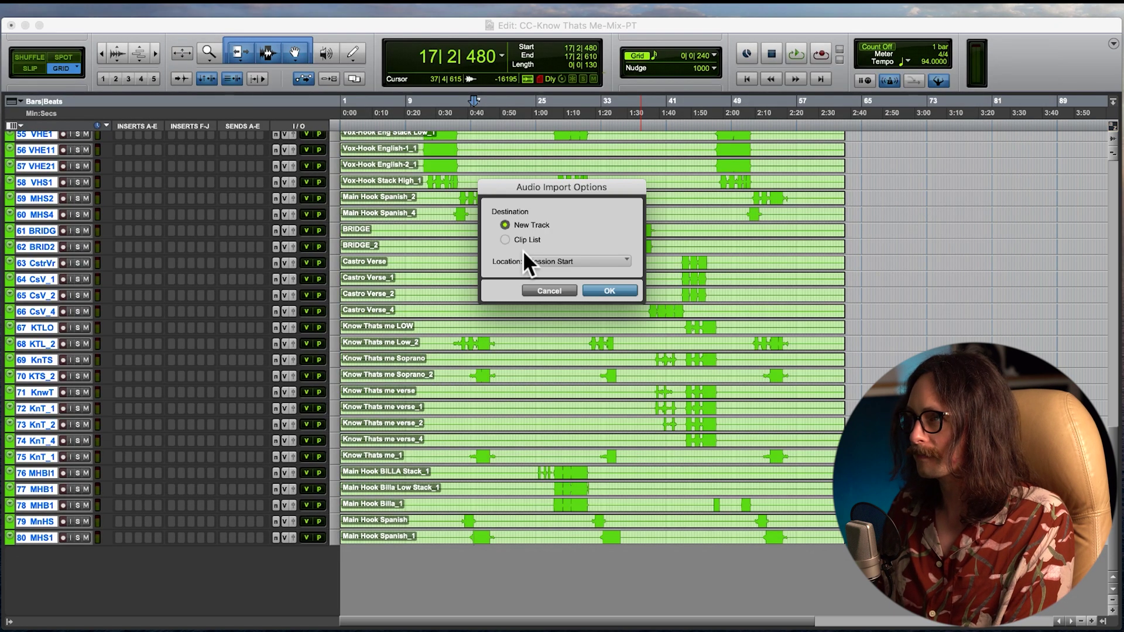
pyautogui.click(614, 290)
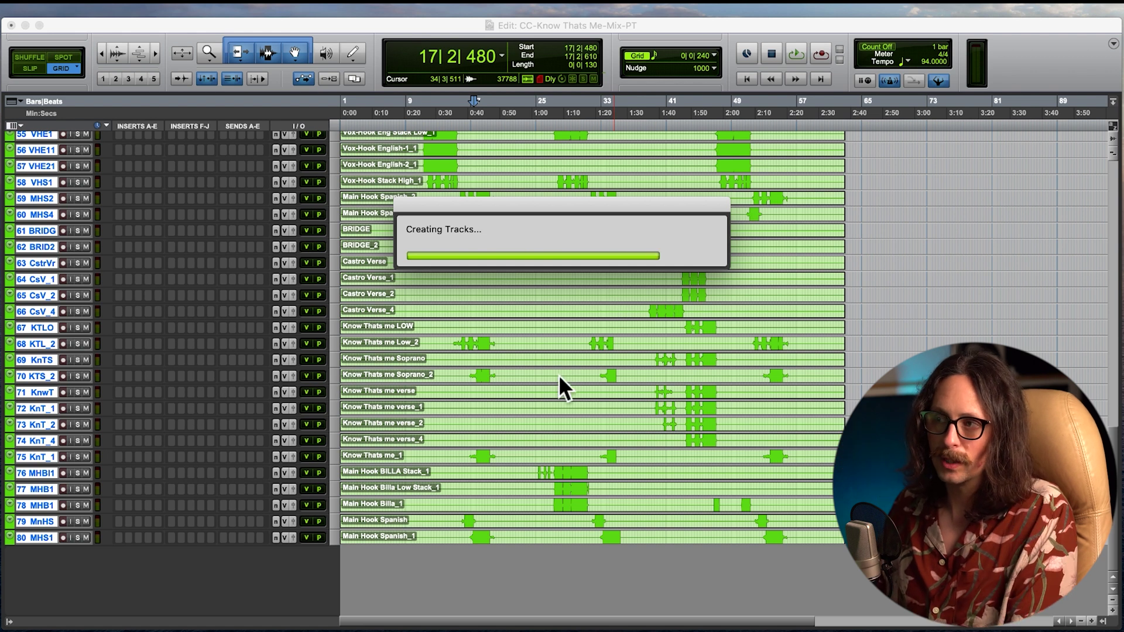
# Step: Review the imported effected vocal tracks from BRIDGE.1 down to Vox-Verse Rap-Dbl_1.1
pyautogui.scroll(10, 552, 404)
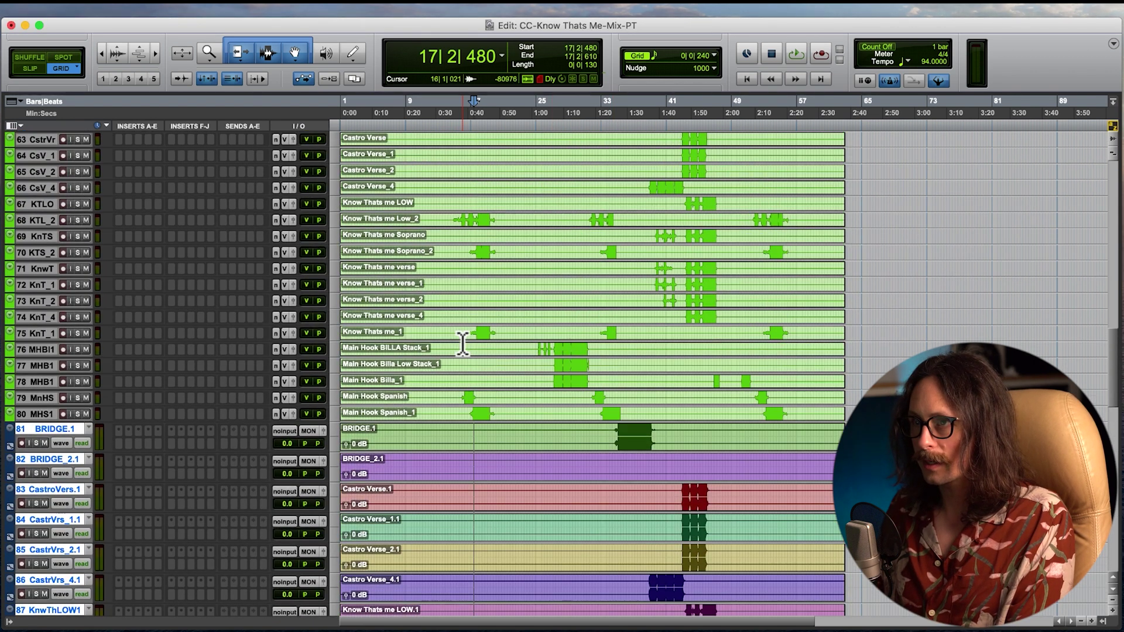
pyautogui.scroll(-8, 438, 194)
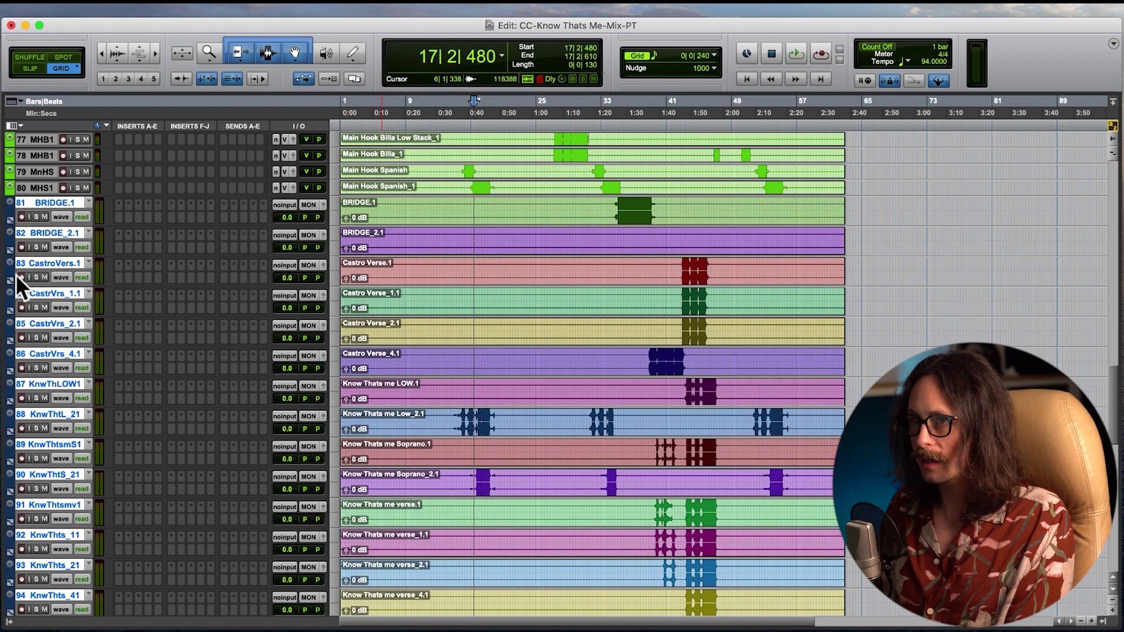
pyautogui.click(556, 252)
pyautogui.scroll(-12, 650, 374)
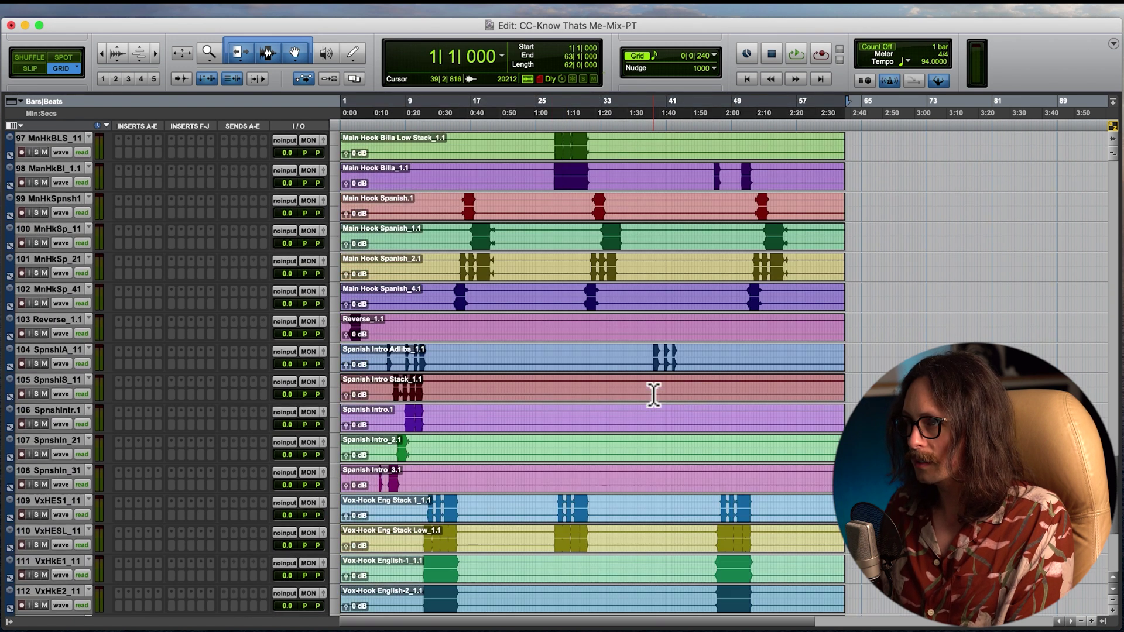
pyautogui.scroll(-5, 621, 520)
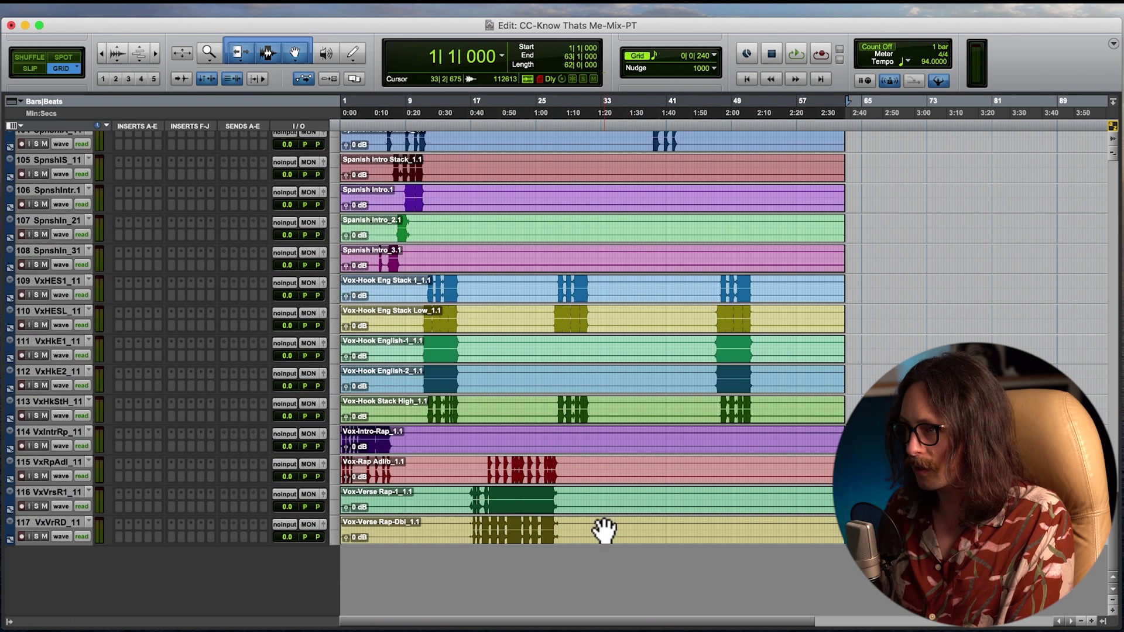
# Step: Select the Vox-Verse Rap-Dbl_1.1, Vox-Verse Rap-1_1.1 and Vox-Rap Adlib_1.1 clips together
pyautogui.click(605, 538)
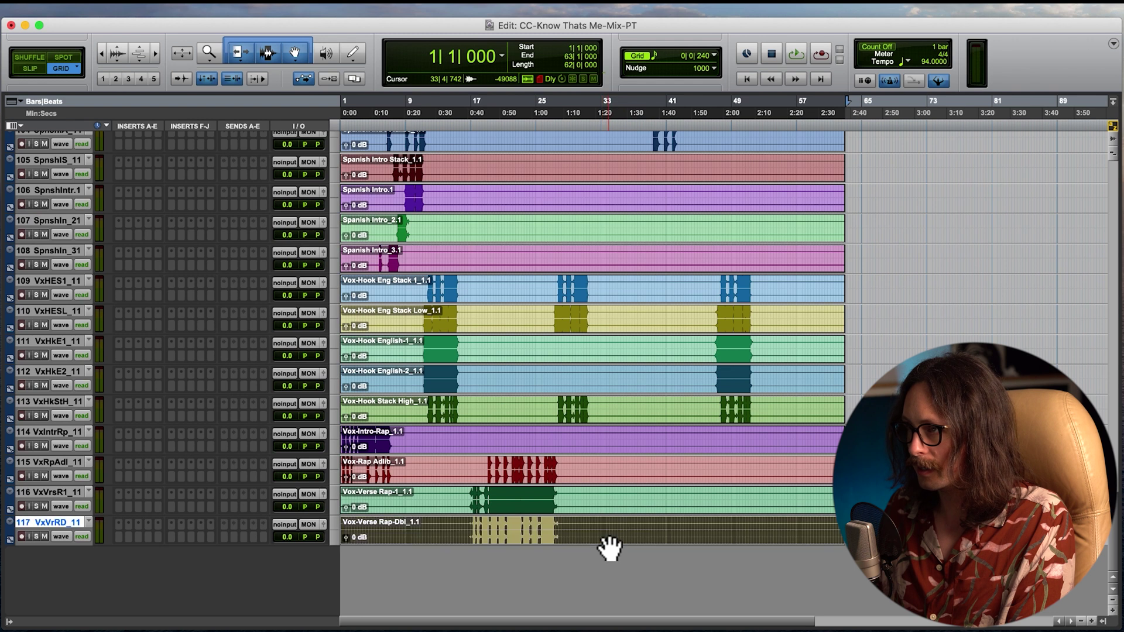
pyautogui.keyDown('shift'); pyautogui.click(607, 505); pyautogui.keyUp('shift')
pyautogui.keyDown('shift'); pyautogui.click(600, 470); pyautogui.keyUp('shift')
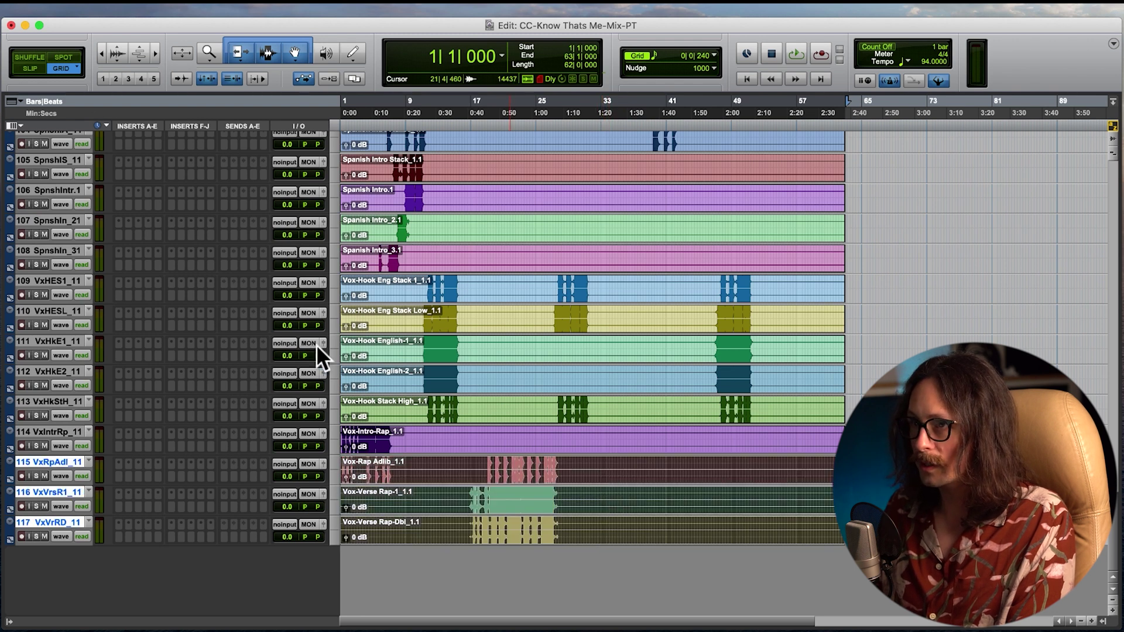
# Step: Compare selecting single tracks with Link Track and Edit Selection on and off, and leave the option on
pyautogui.click(52, 431)
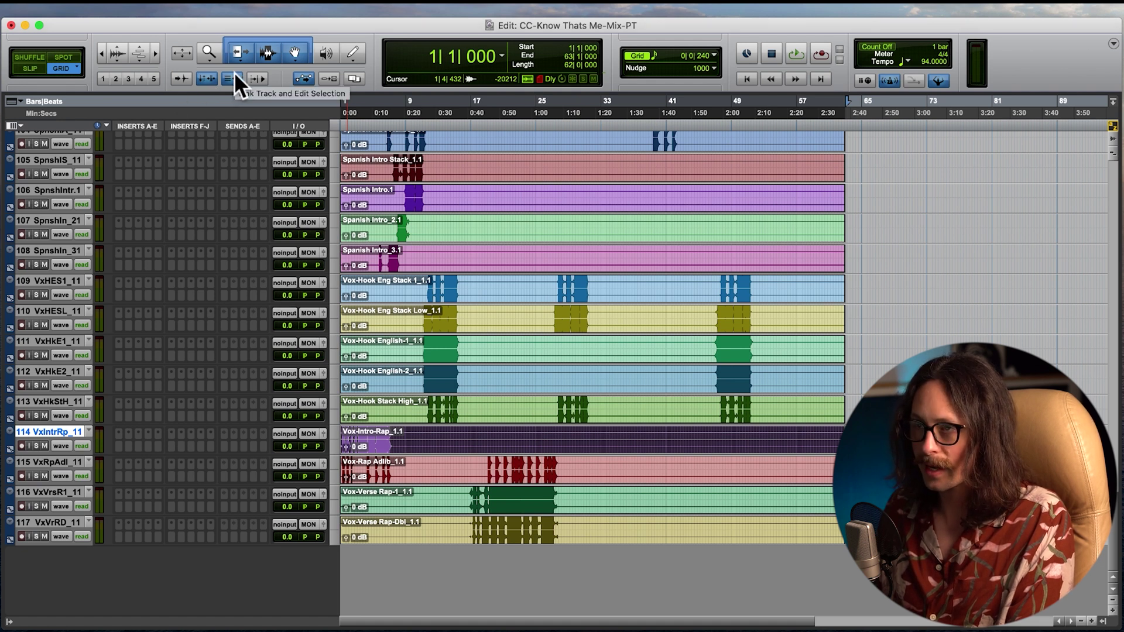
pyautogui.click(55, 400)
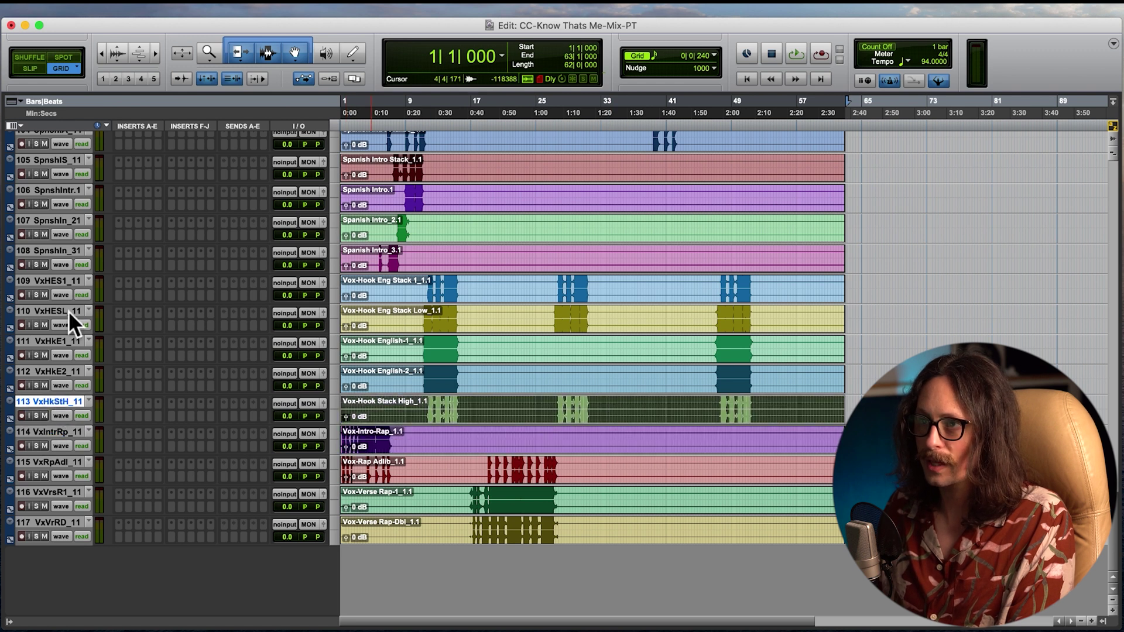
pyautogui.click(53, 370)
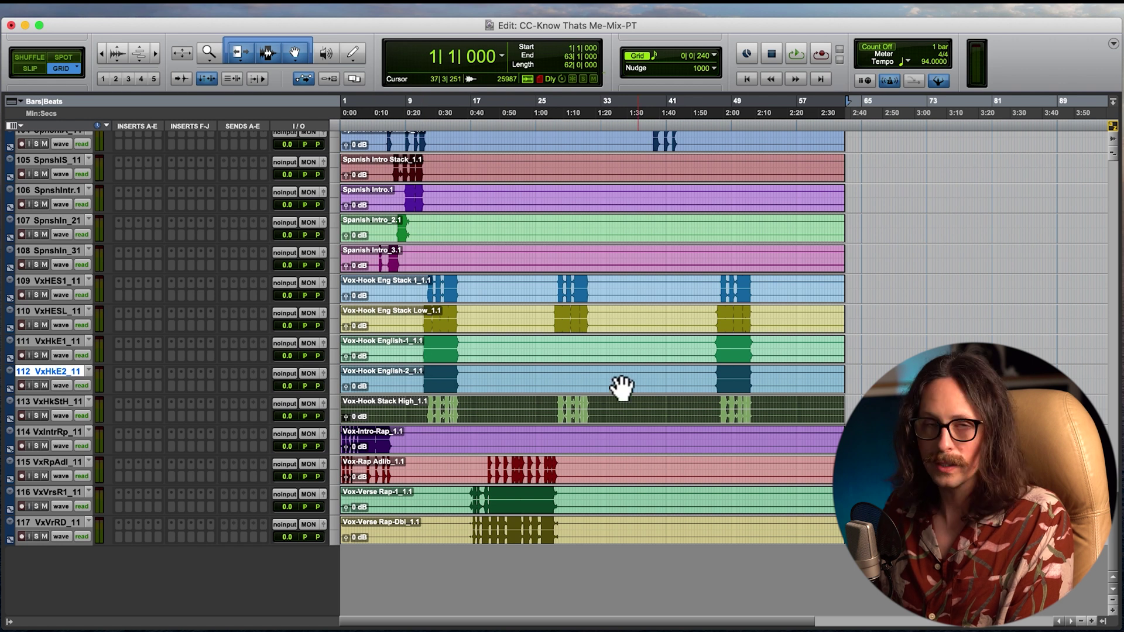
pyautogui.click(37, 341)
pyautogui.click(230, 78)
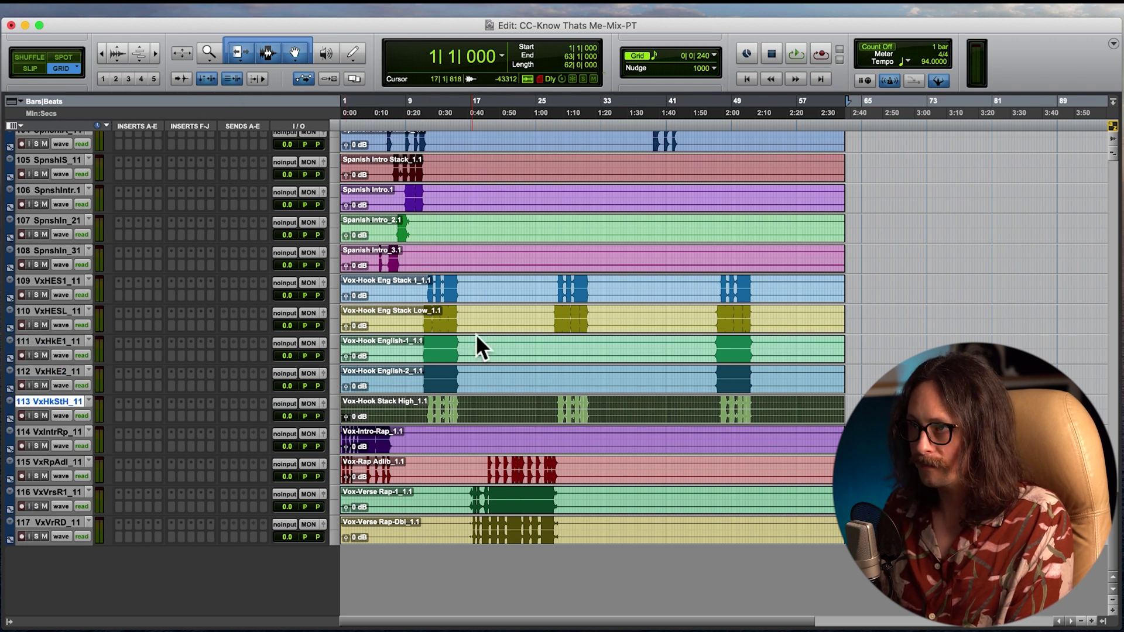
# Step: Select all the effected vocal tracks from BRIDGE.1 through Vox-Verse Rap-Dbl_1.1 and check the selected range
pyautogui.scroll(10, 476, 334)
pyautogui.scroll(5, 492, 357)
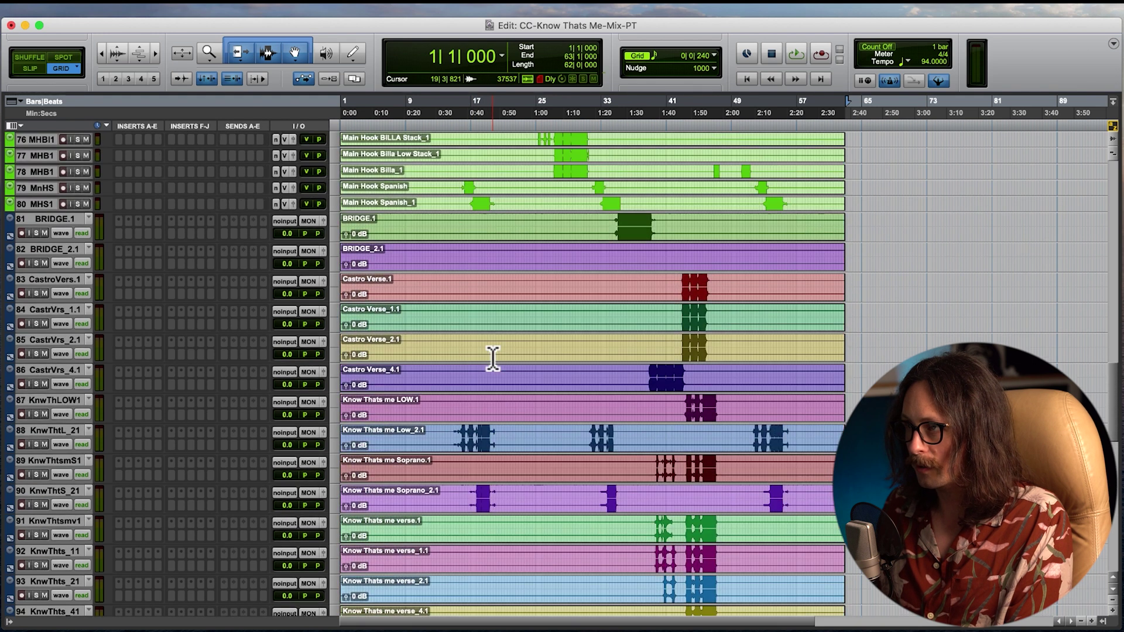
pyautogui.click(44, 284)
pyautogui.scroll(-15, 114, 407)
pyautogui.scroll(-3, 115, 411)
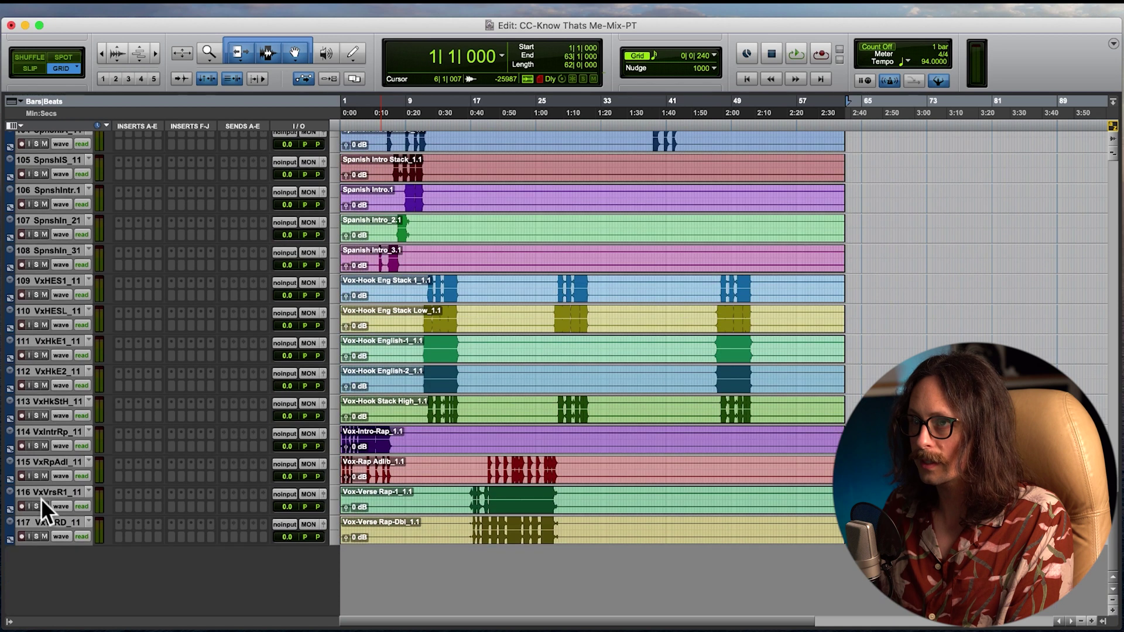
pyautogui.keyDown('shift'); pyautogui.click(43, 523); pyautogui.keyUp('shift')
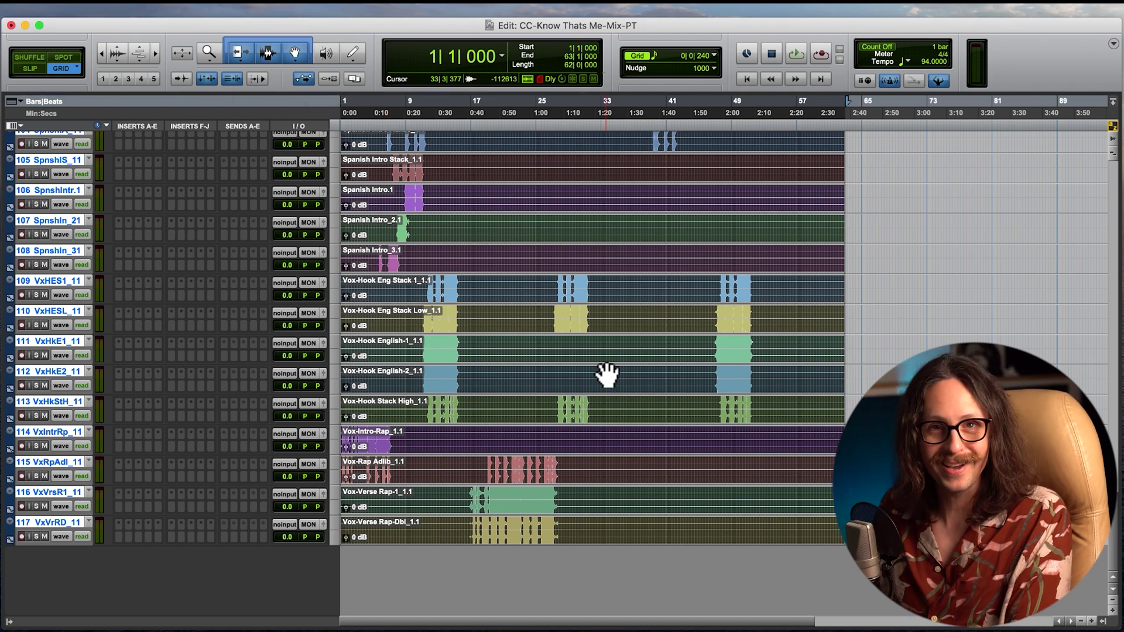
pyautogui.scroll(15, 607, 375)
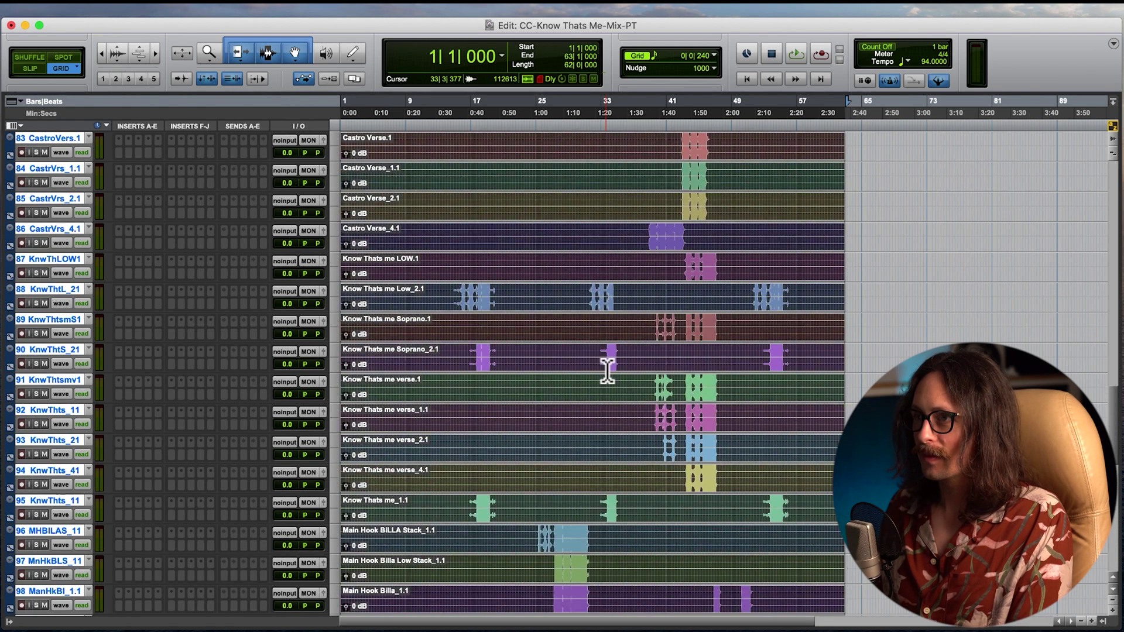
pyautogui.scroll(-5, 607, 371)
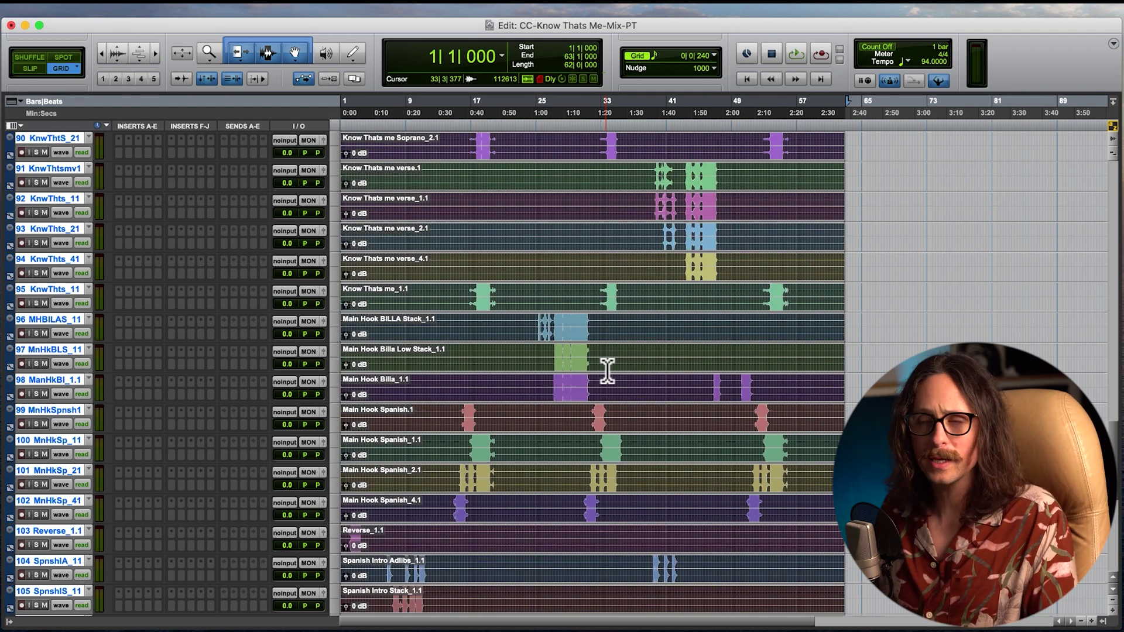
pyautogui.scroll(-8, 485, 417)
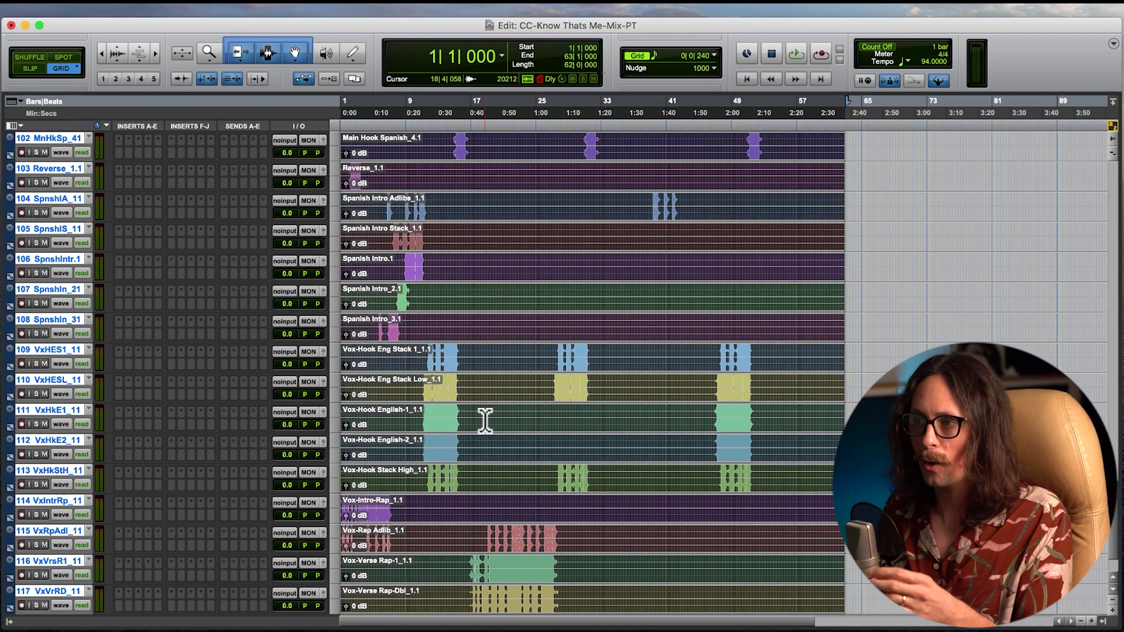
pyautogui.scroll(15, 502, 454)
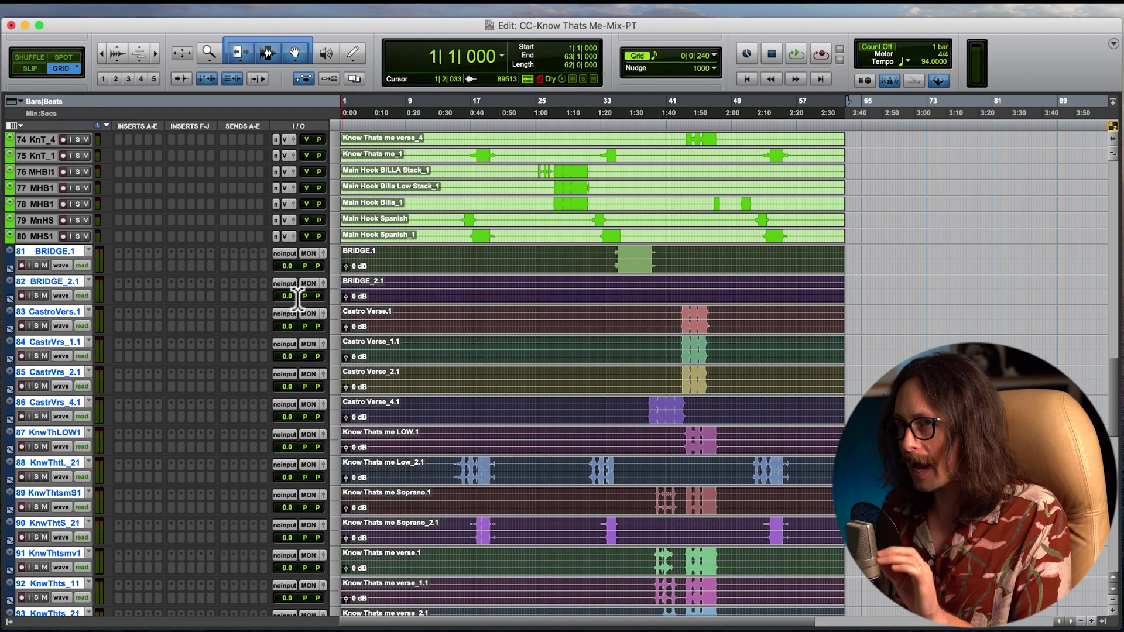
# Step: Open the Color Palette and color the selected effected vocal tracks yellow
pyautogui.click(463, 8)
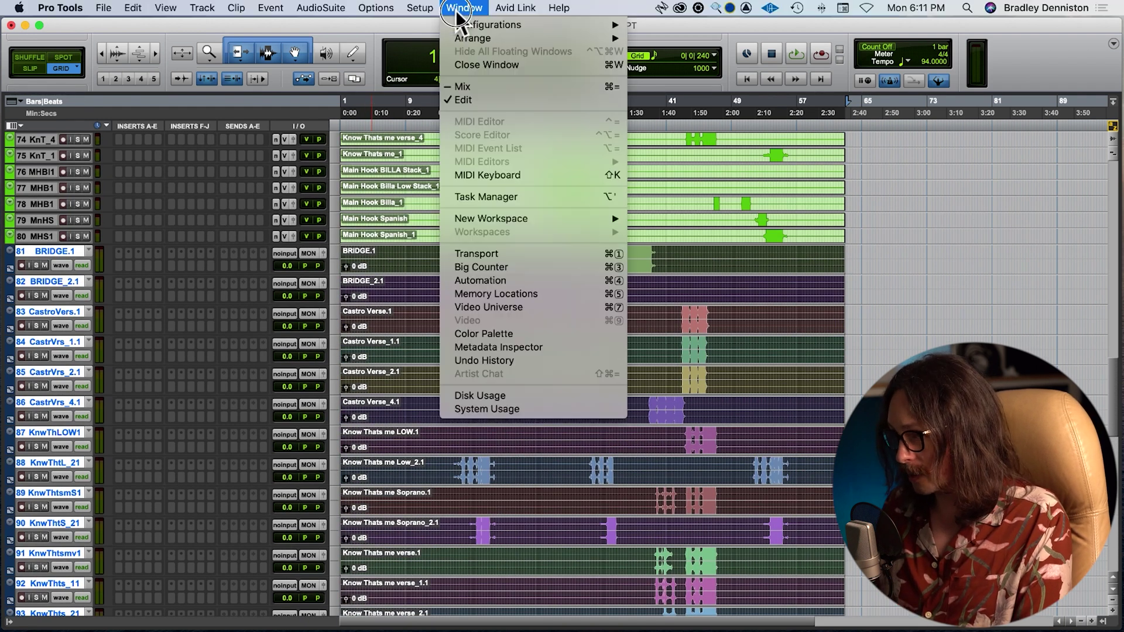
pyautogui.click(550, 335)
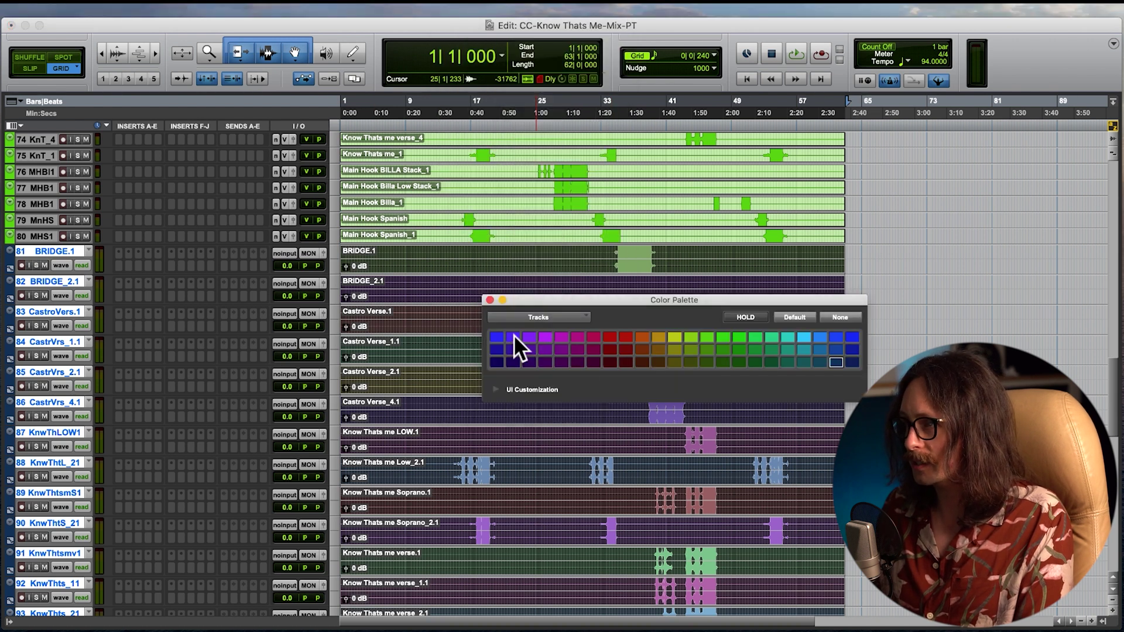
pyautogui.moveTo(726, 298); pyautogui.dragTo(619, 264)
pyautogui.click(566, 302)
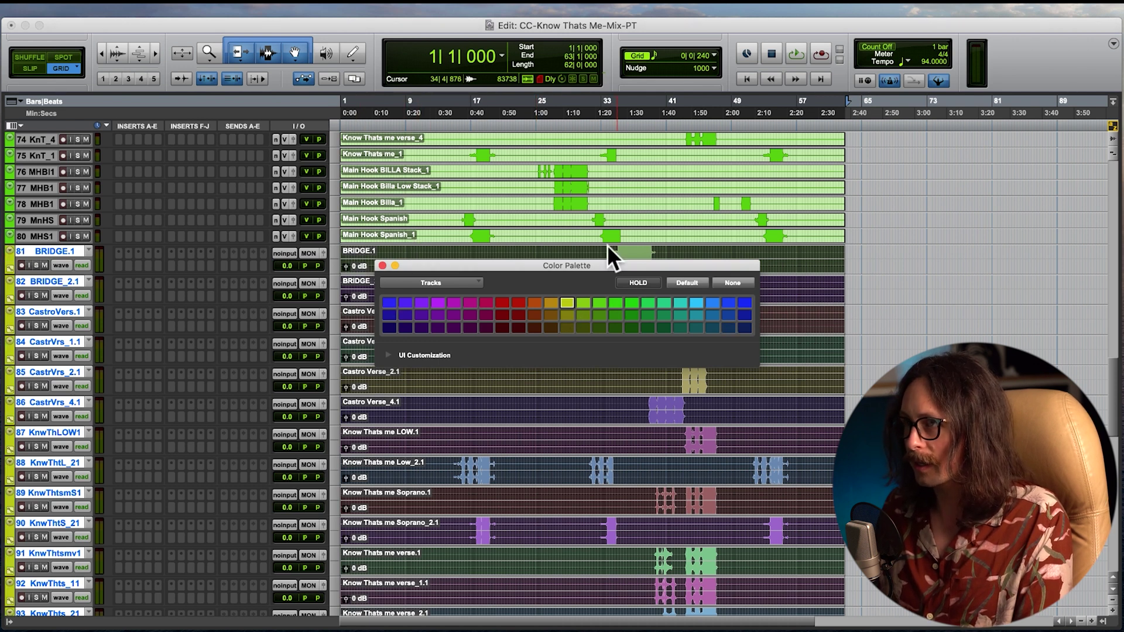
# Step: Apply the same yellow to the clips in the selected tracks with Clips in Tracks and close the Color Palette
pyautogui.moveTo(556, 272); pyautogui.dragTo(330, 288)
pyautogui.click(601, 280)
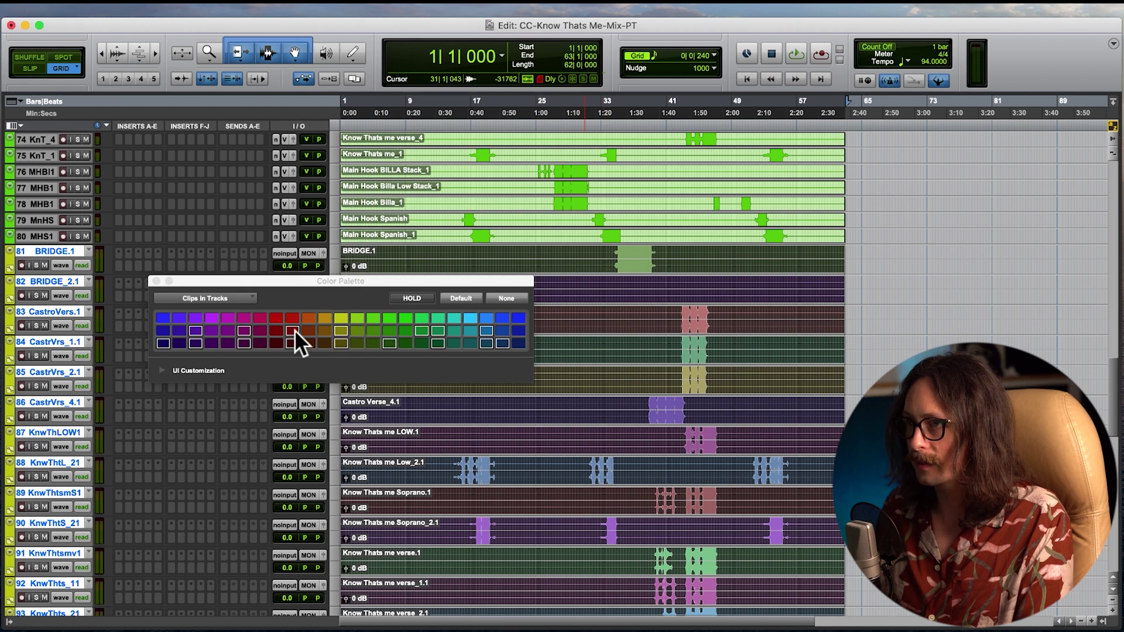
pyautogui.click(342, 317)
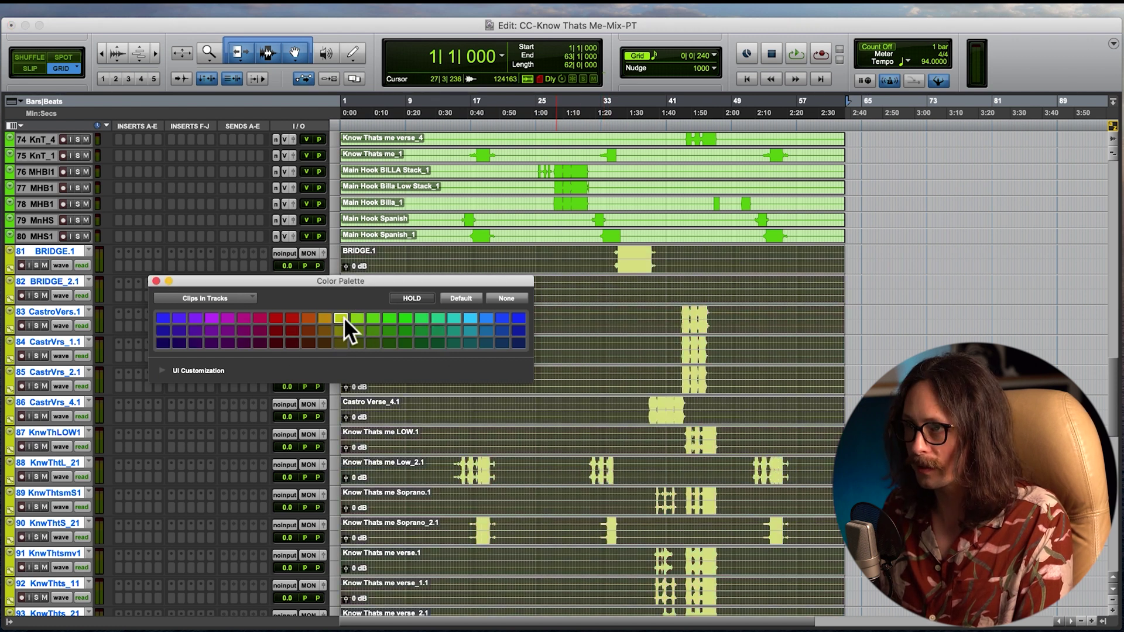
pyautogui.click(155, 282)
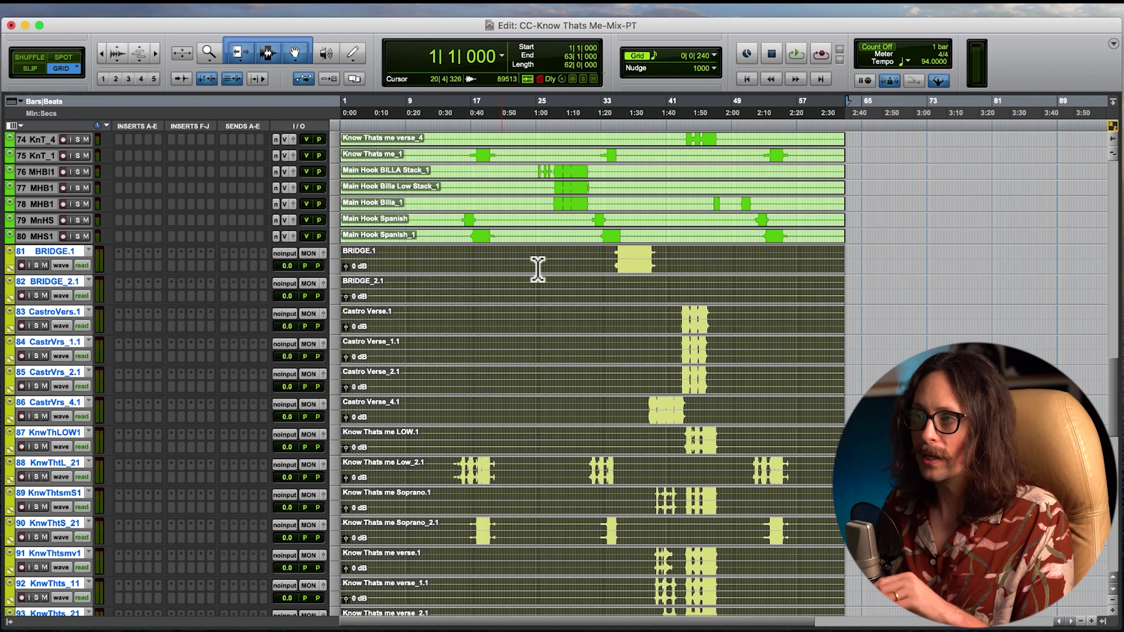
# Step: Check the recolored effected vocal tracks, then hide them and make them inactive
pyautogui.scroll(-3, 732, 358)
pyautogui.scroll(-7, 729, 358)
pyautogui.scroll(-8, 707, 369)
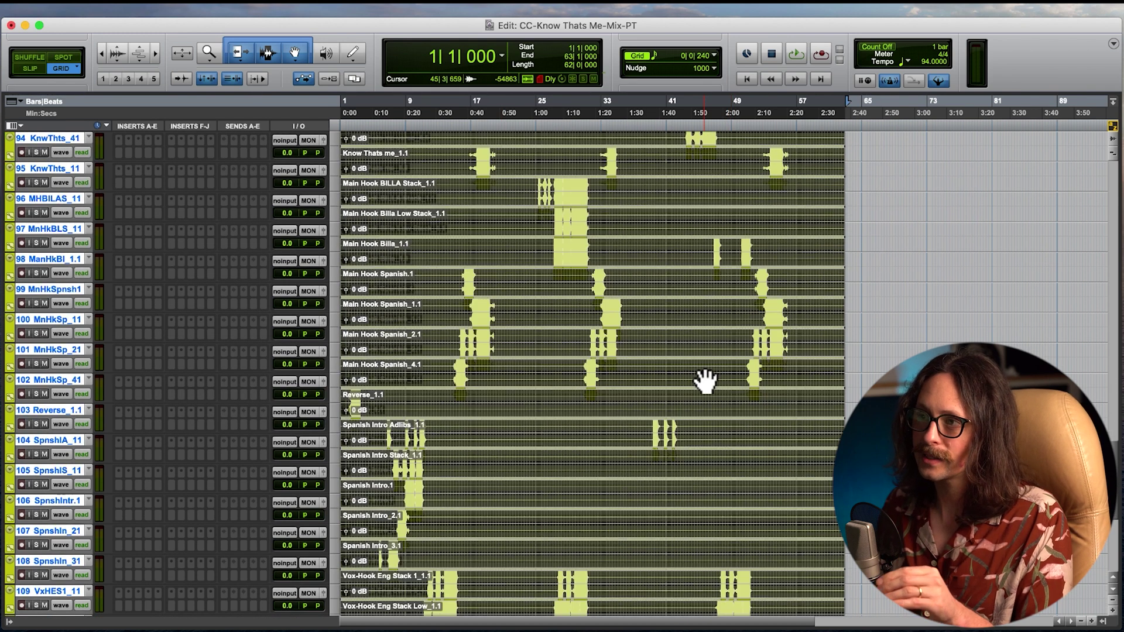
pyautogui.scroll(20, 706, 381)
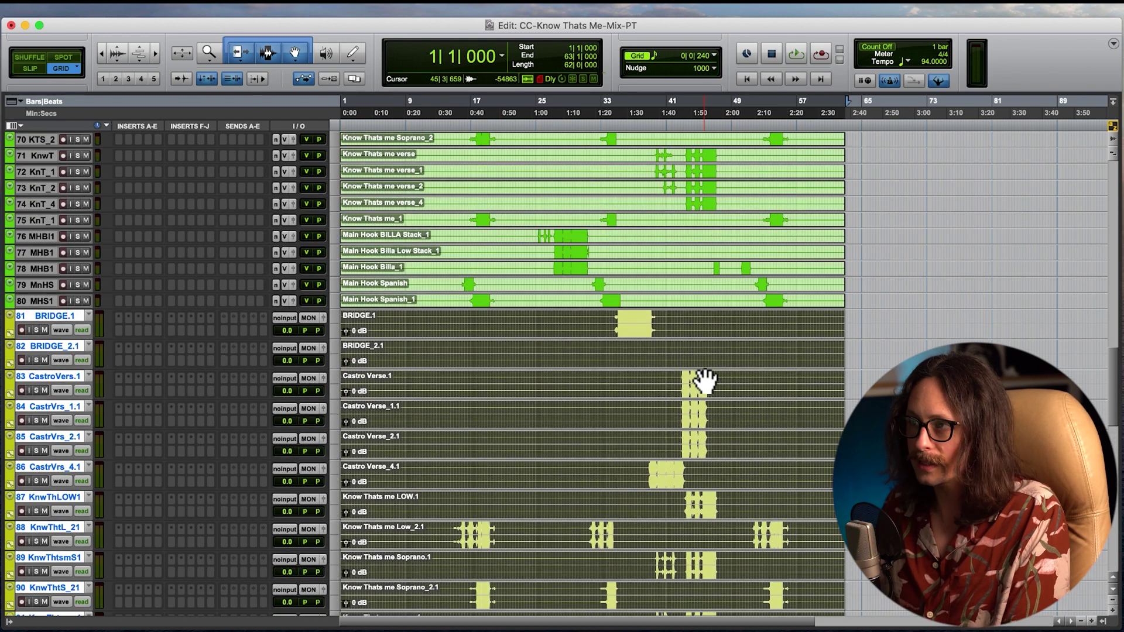
pyautogui.rightClick(53, 312)
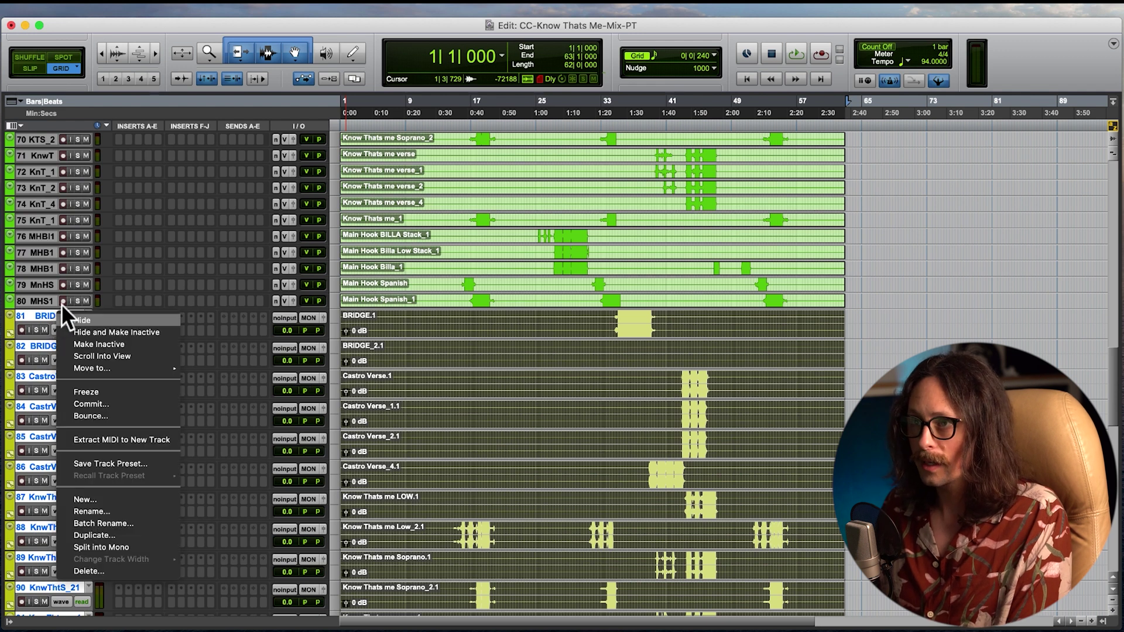
pyautogui.click(92, 327)
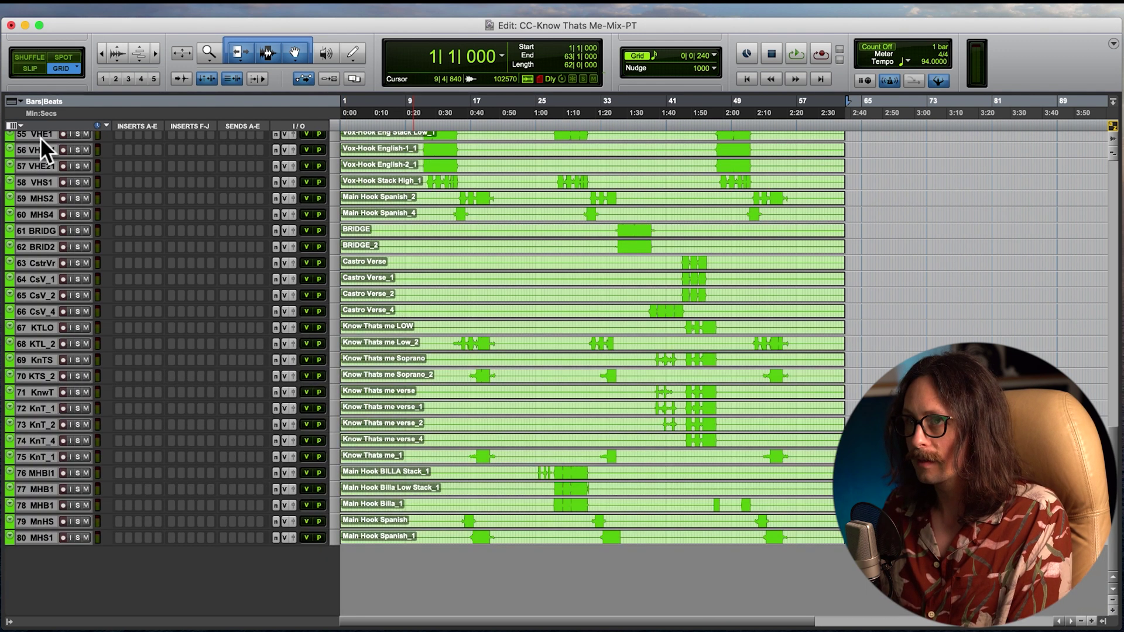
# Step: Display the track list, show the hidden BRIDGE.1 track, hide it again and close the list
pyautogui.click(9, 622)
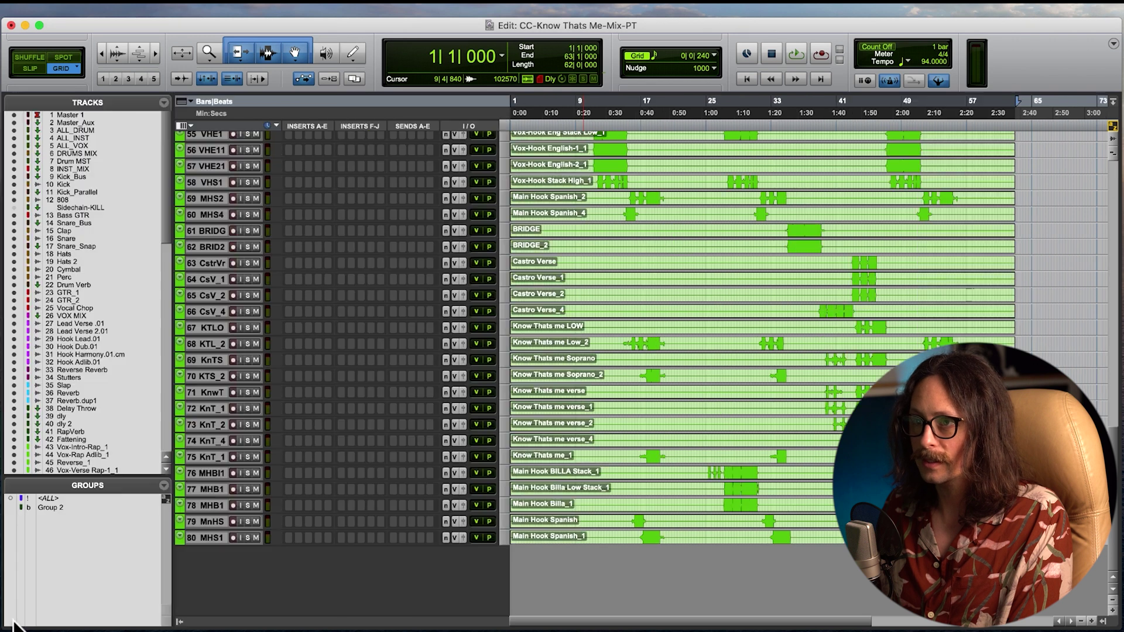
pyautogui.scroll(-15, 54, 305)
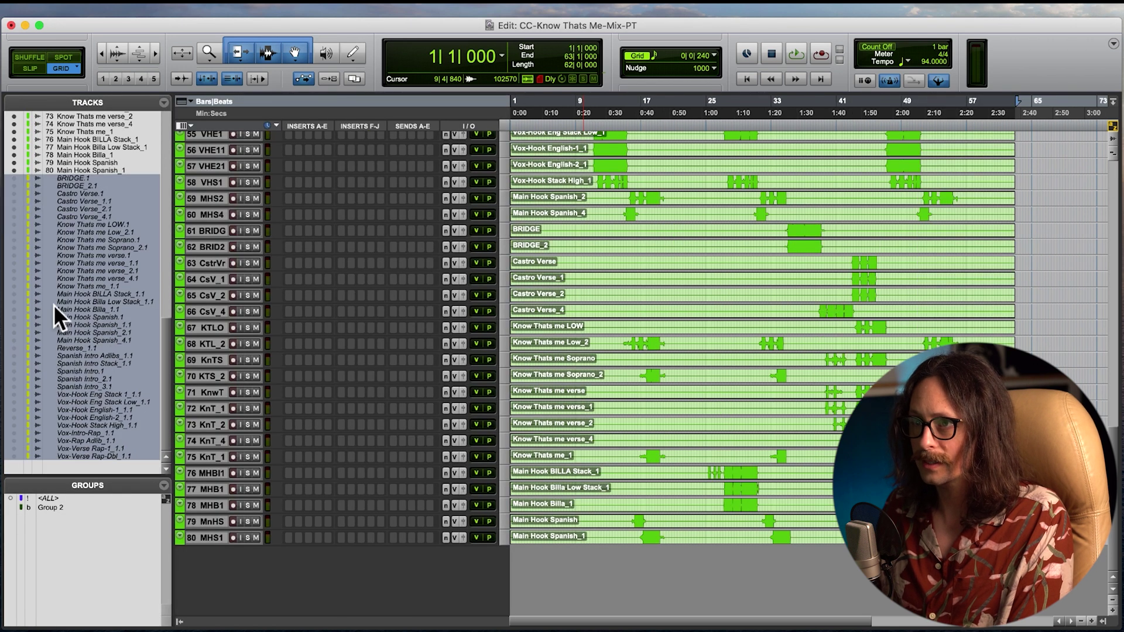
pyautogui.click(60, 178)
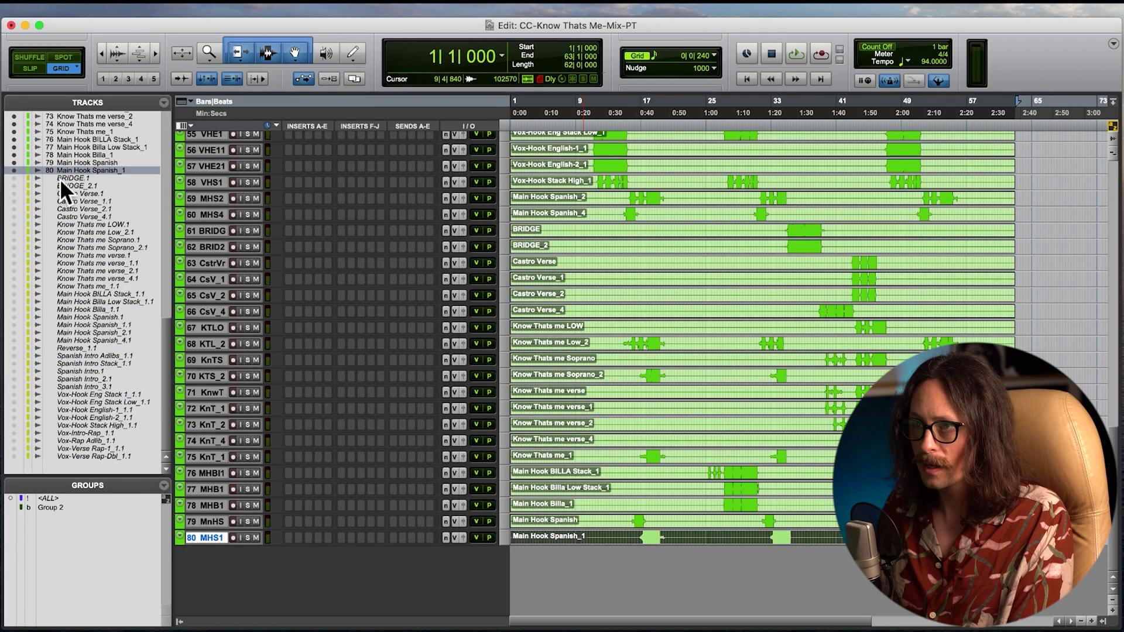
pyautogui.click(14, 178)
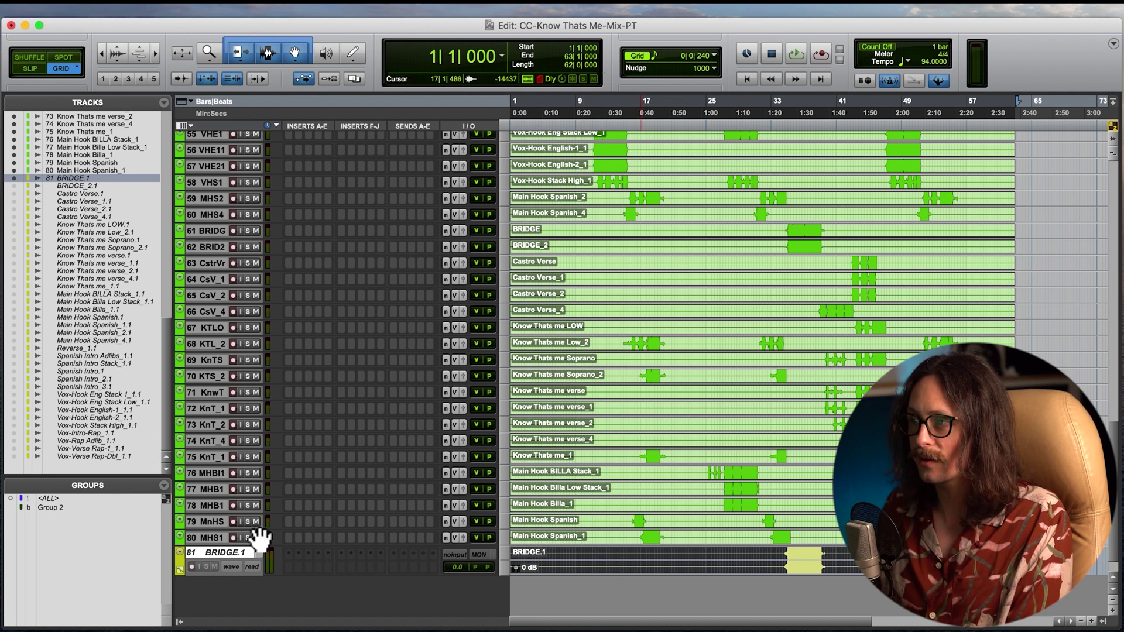
pyautogui.click(14, 179)
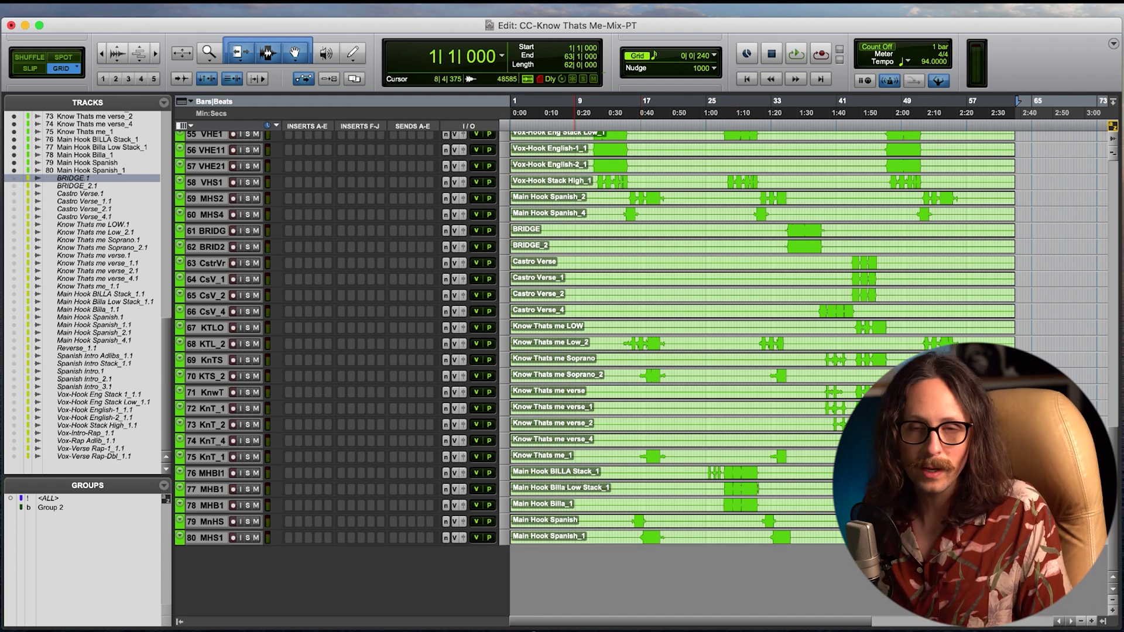
pyautogui.click(180, 623)
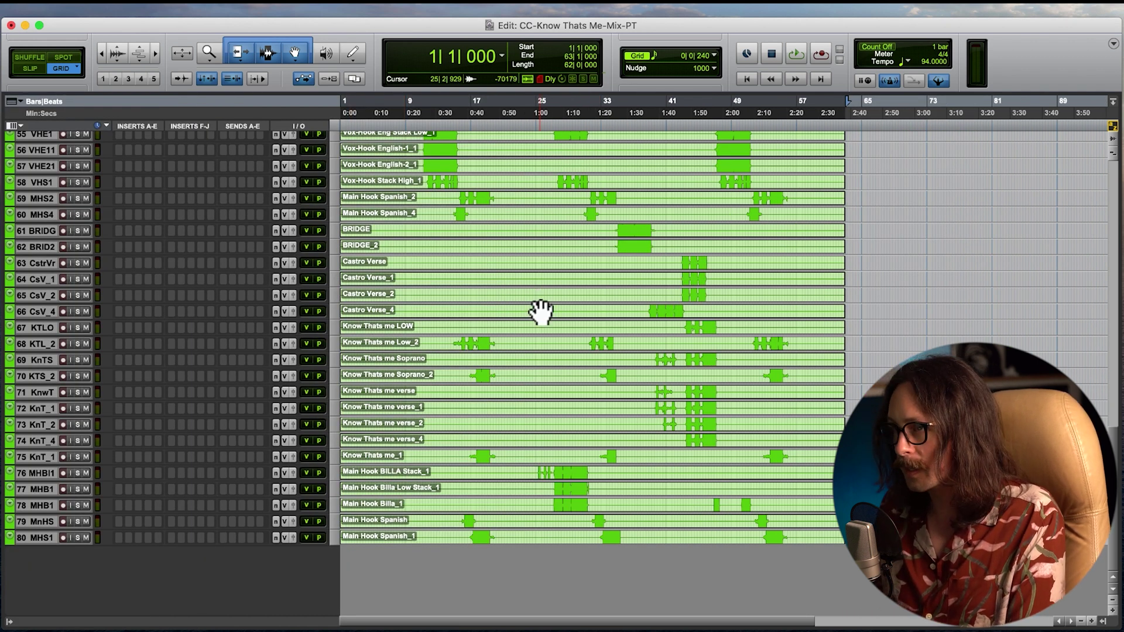
# Step: Enlarge the height of all visible tracks and bring the BRIDGE vocal tracks into view
pyautogui.hotkey('ctrl', 'Down')
pyautogui.hotkey('ctrl', 'Up')
pyautogui.hotkey('ctrl', 'Up')
pyautogui.hotkey('ctrl', 'Up')
pyautogui.hotkey('ctrl', 'Up')
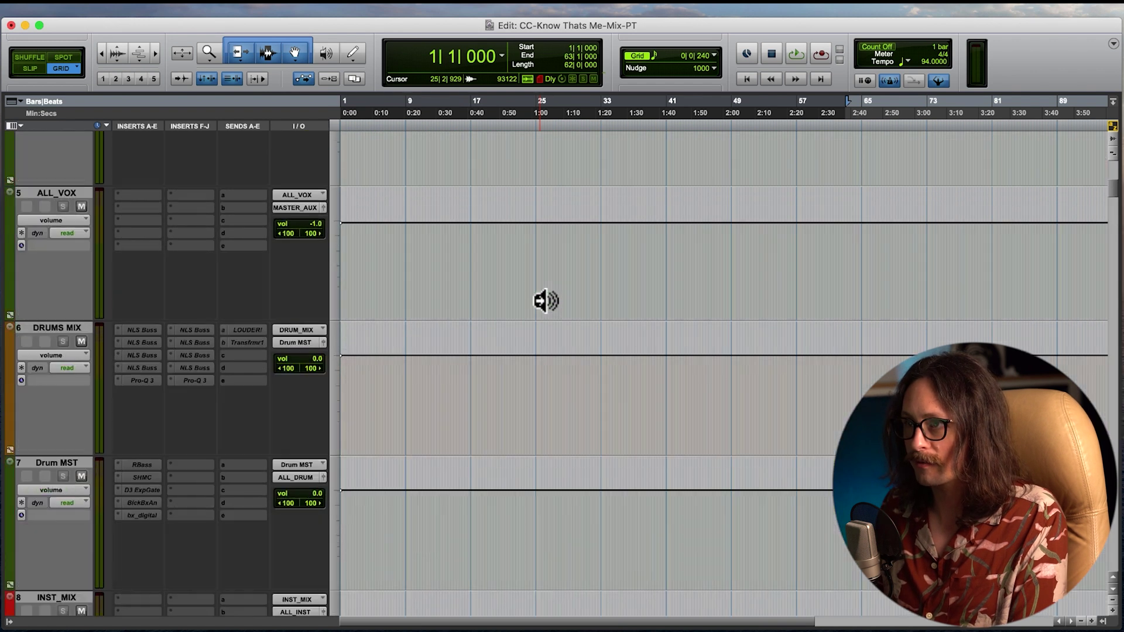
pyautogui.scroll(-20, 540, 325)
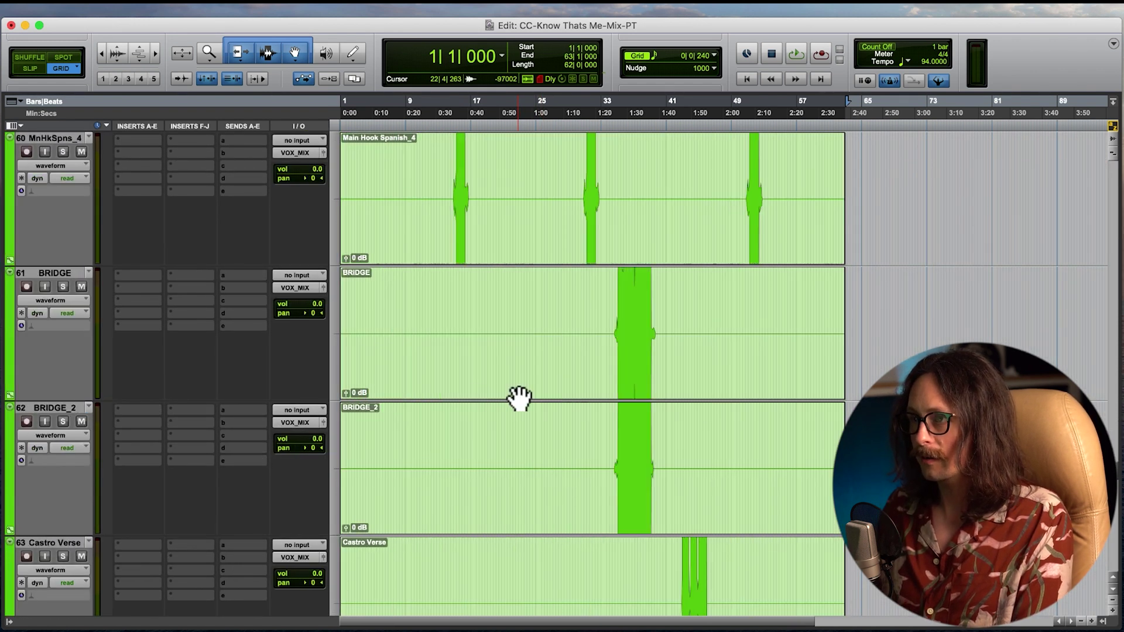
# Step: Select the BRIDGE clip and reduce the vertical zoom of the audio waveforms
pyautogui.click(299, 424)
pyautogui.click(560, 366)
pyautogui.click(558, 378)
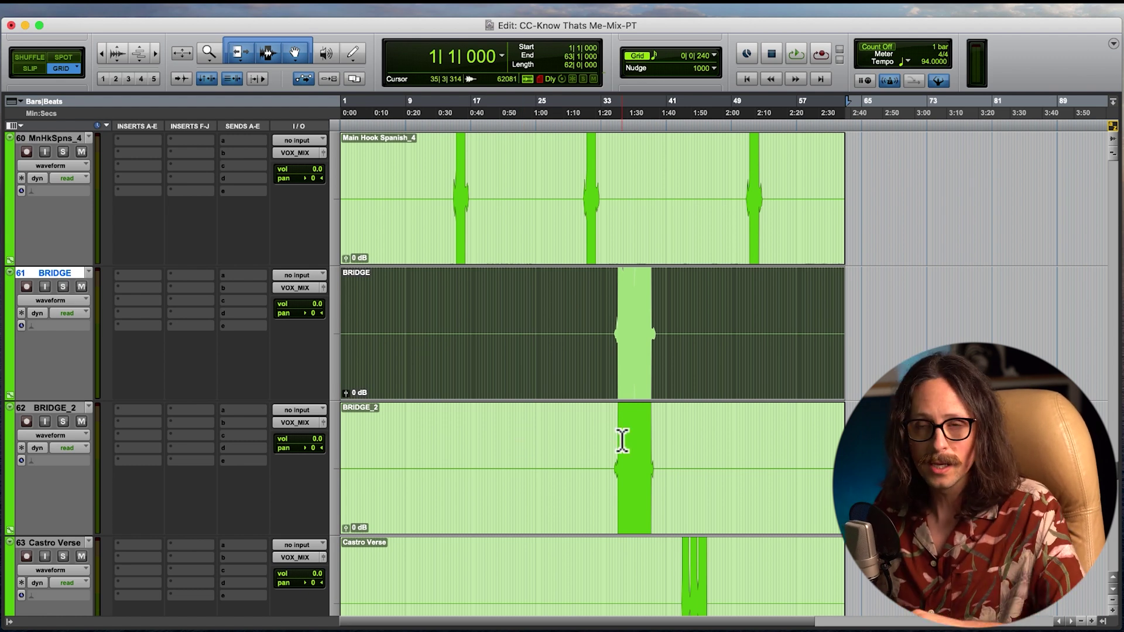
pyautogui.scroll(3, 622, 441)
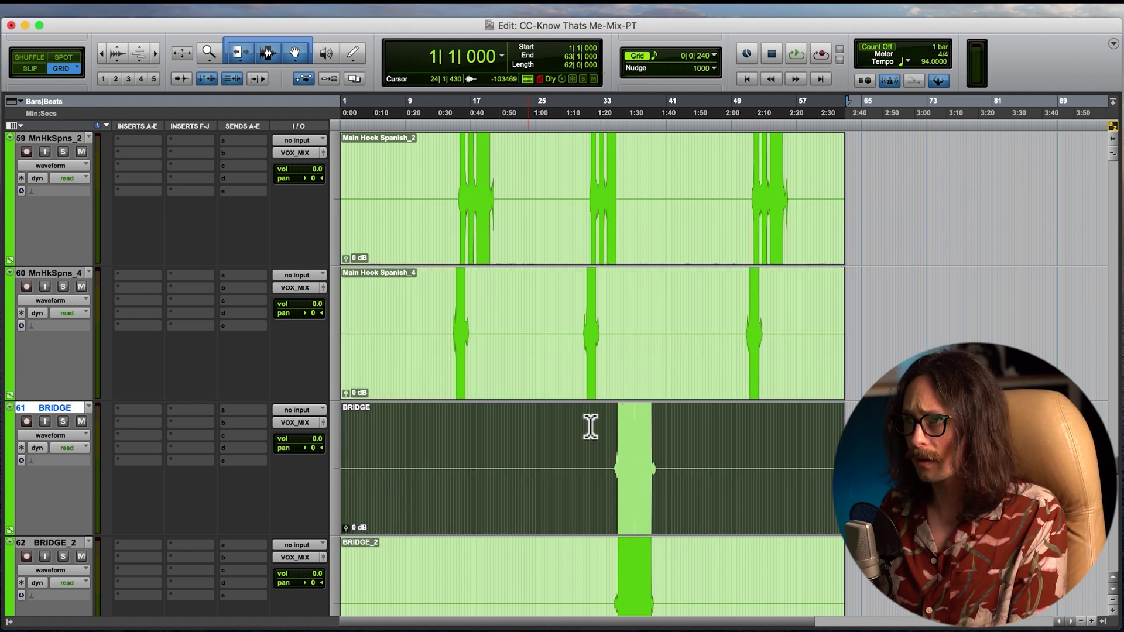
pyautogui.click(117, 56)
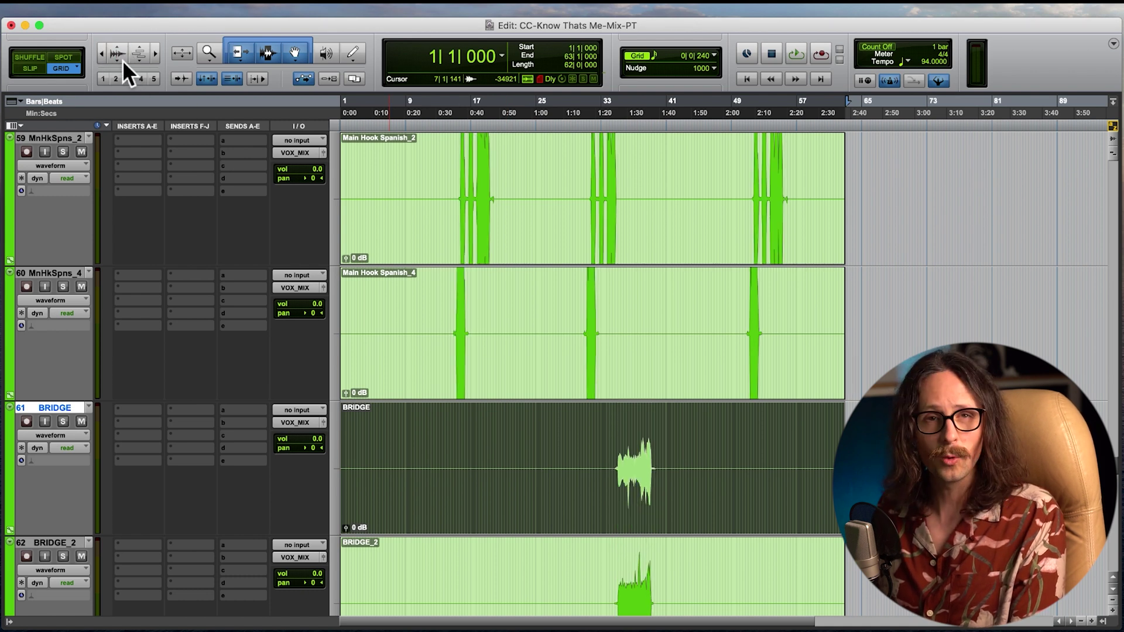